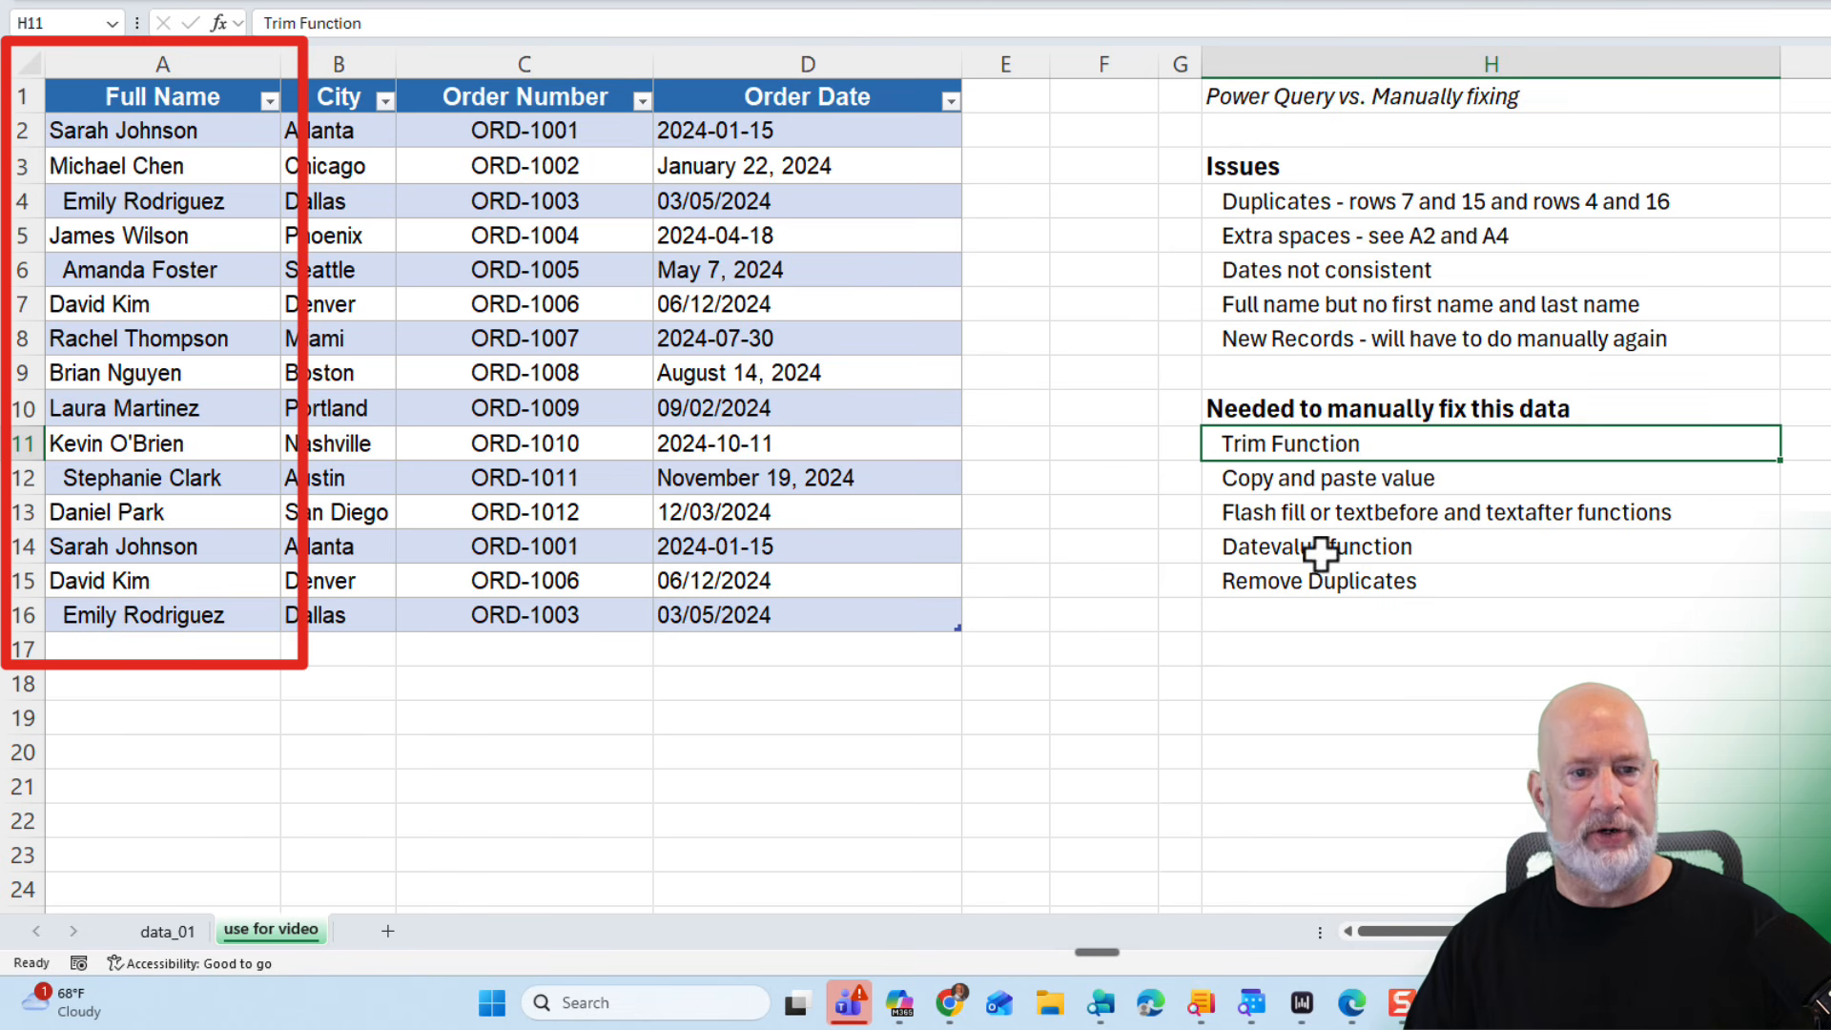
- Examine the inconsistent Order Date entries and the listed data issues
left_click_drag(760, 132, 763, 305)
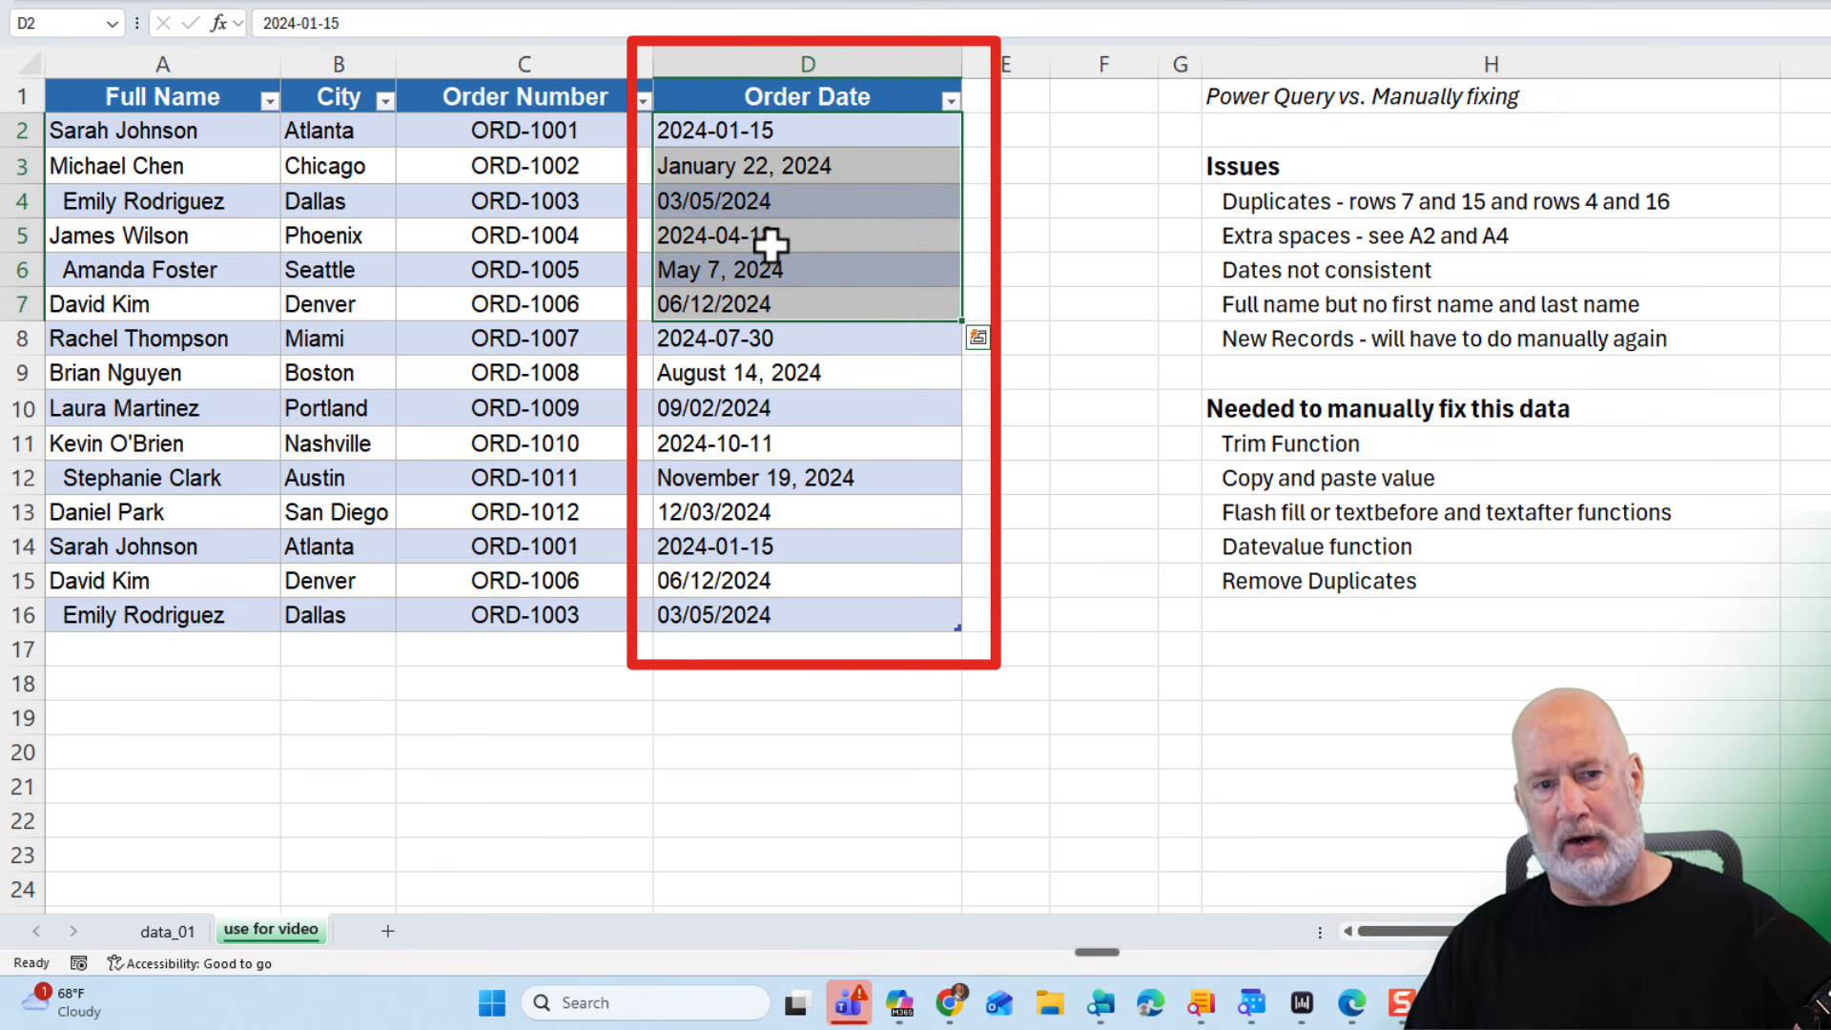
left_click(777, 137)
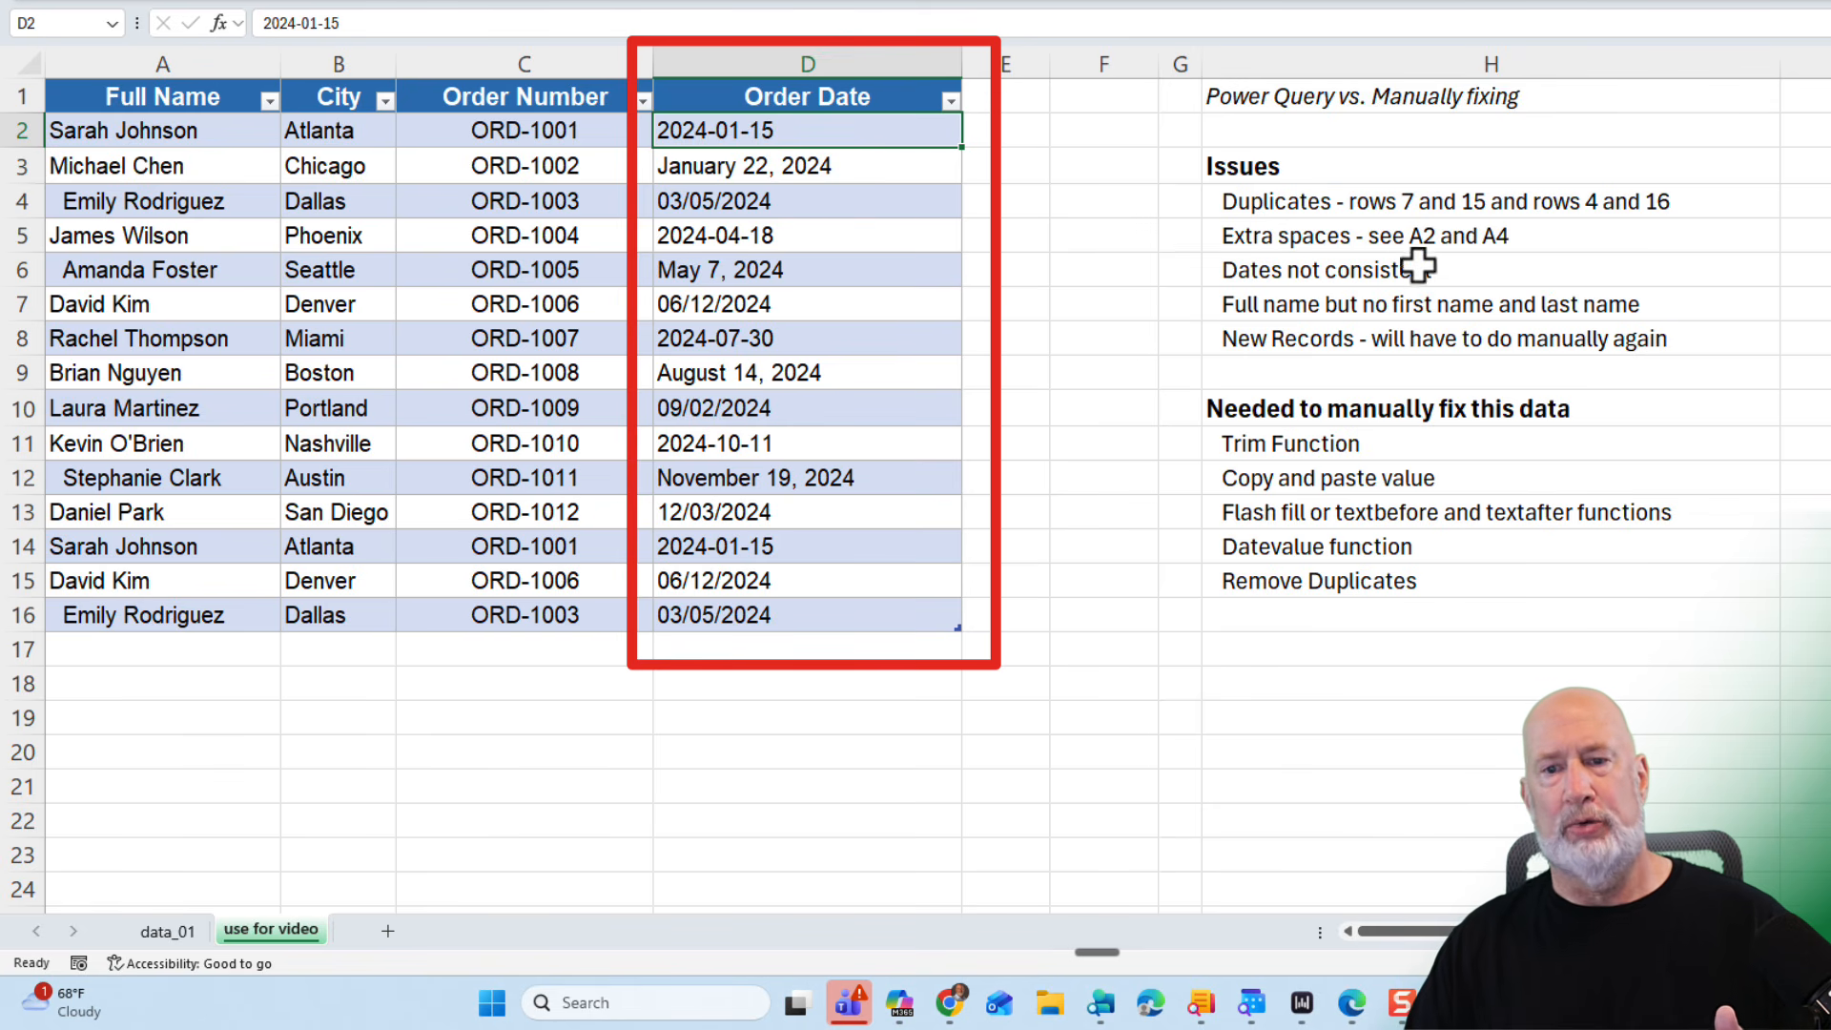
left_click(1385, 204)
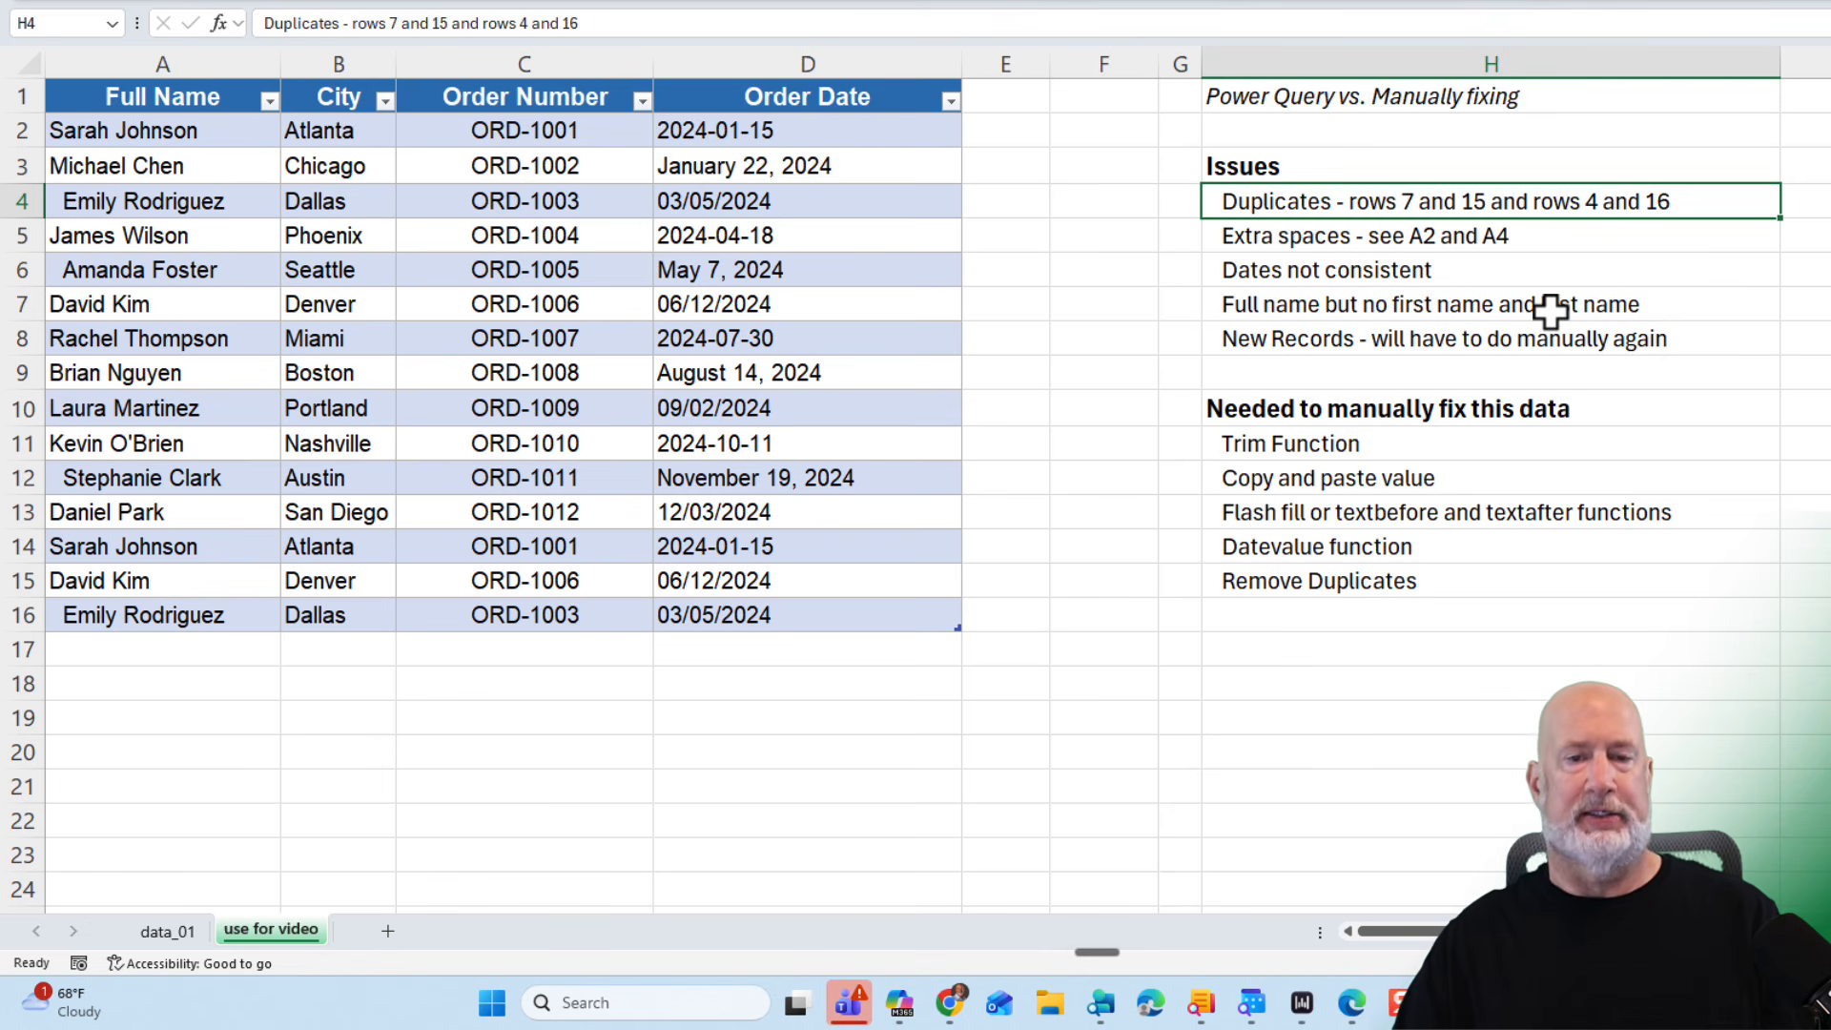
- Enter a TRIM formula in F2 that cleans the same row's Full Name
left_click(946, 134)
left_click(1072, 131)
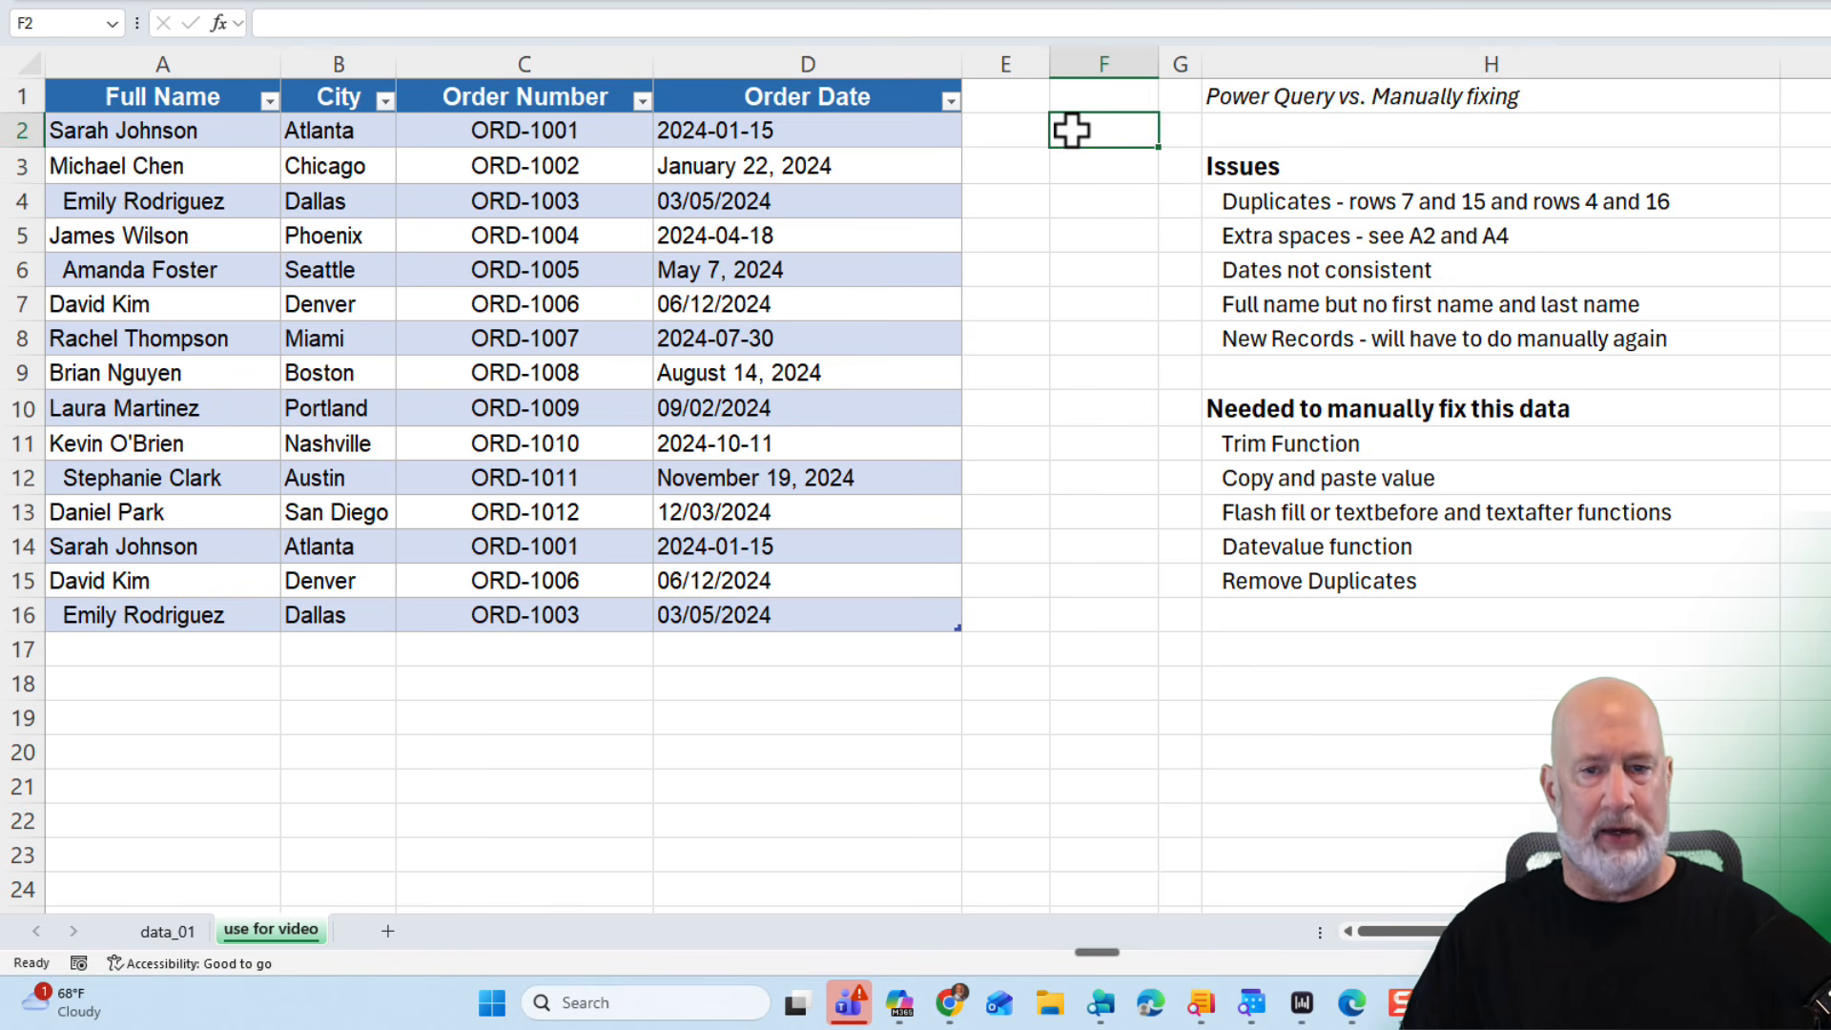
type("=tri")
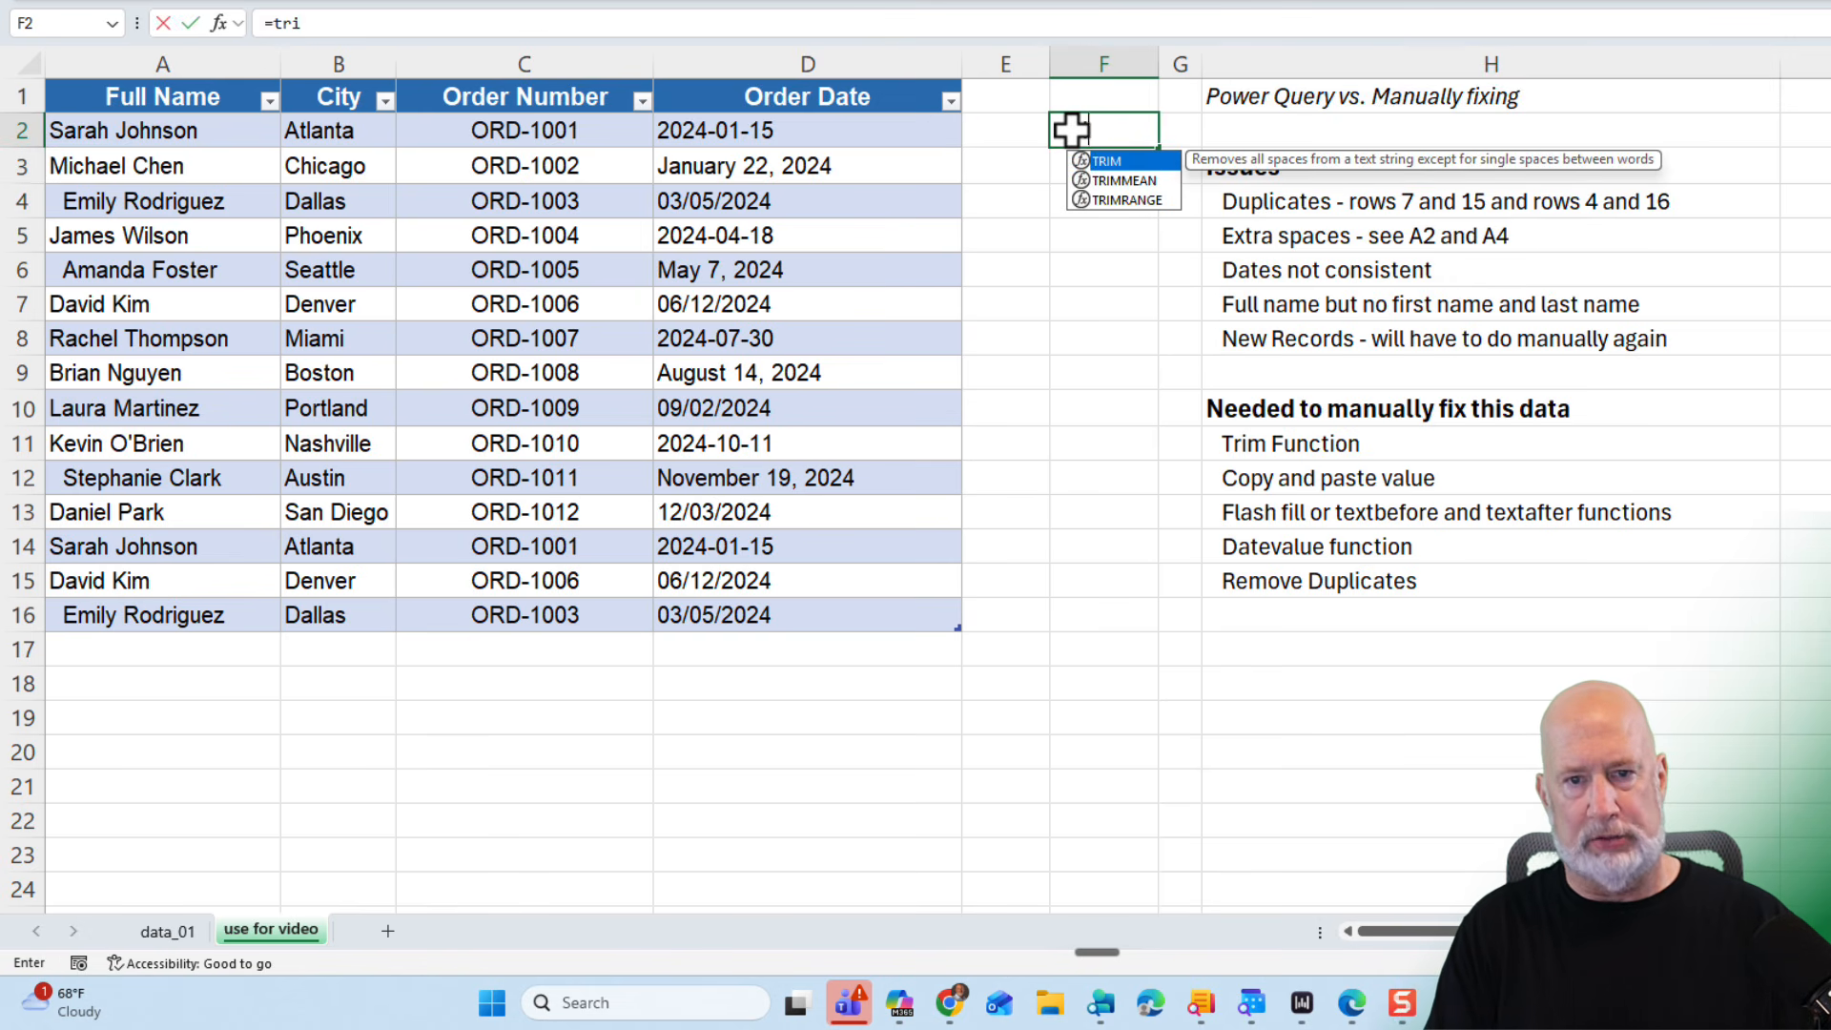
type("m")
key("Tab")
left_click(195, 128)
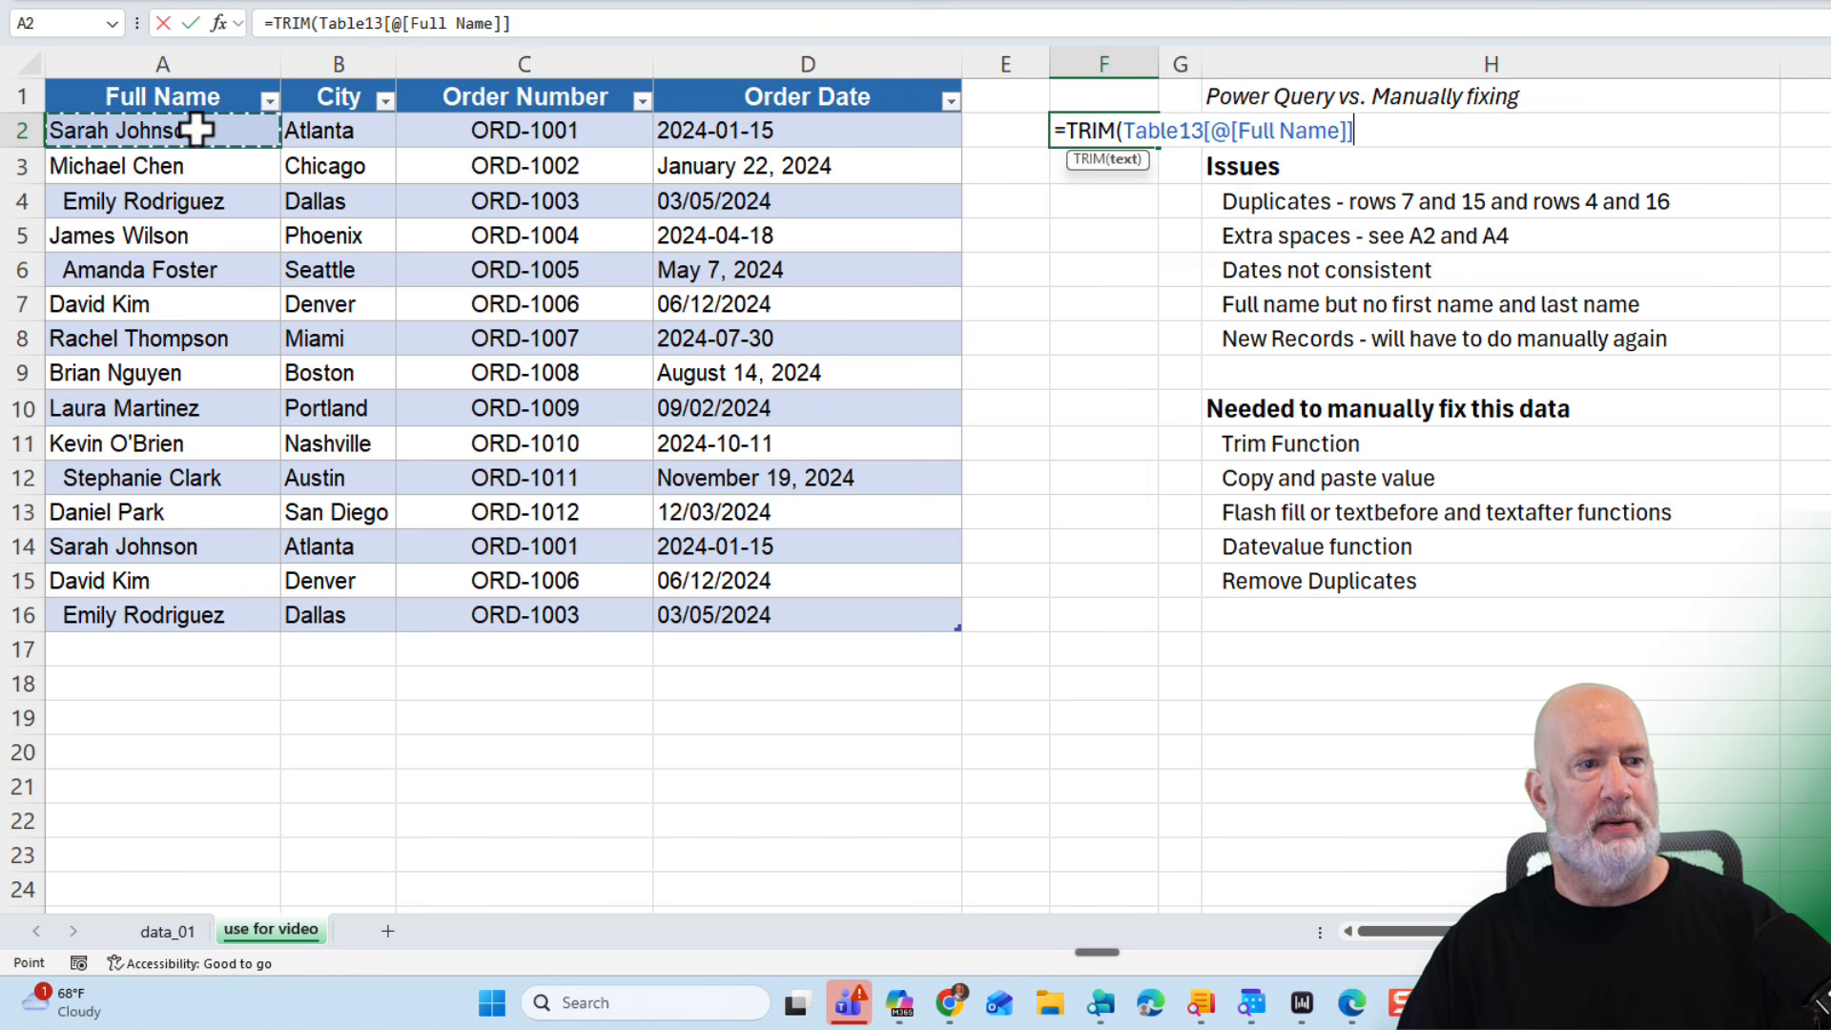
key("Return")
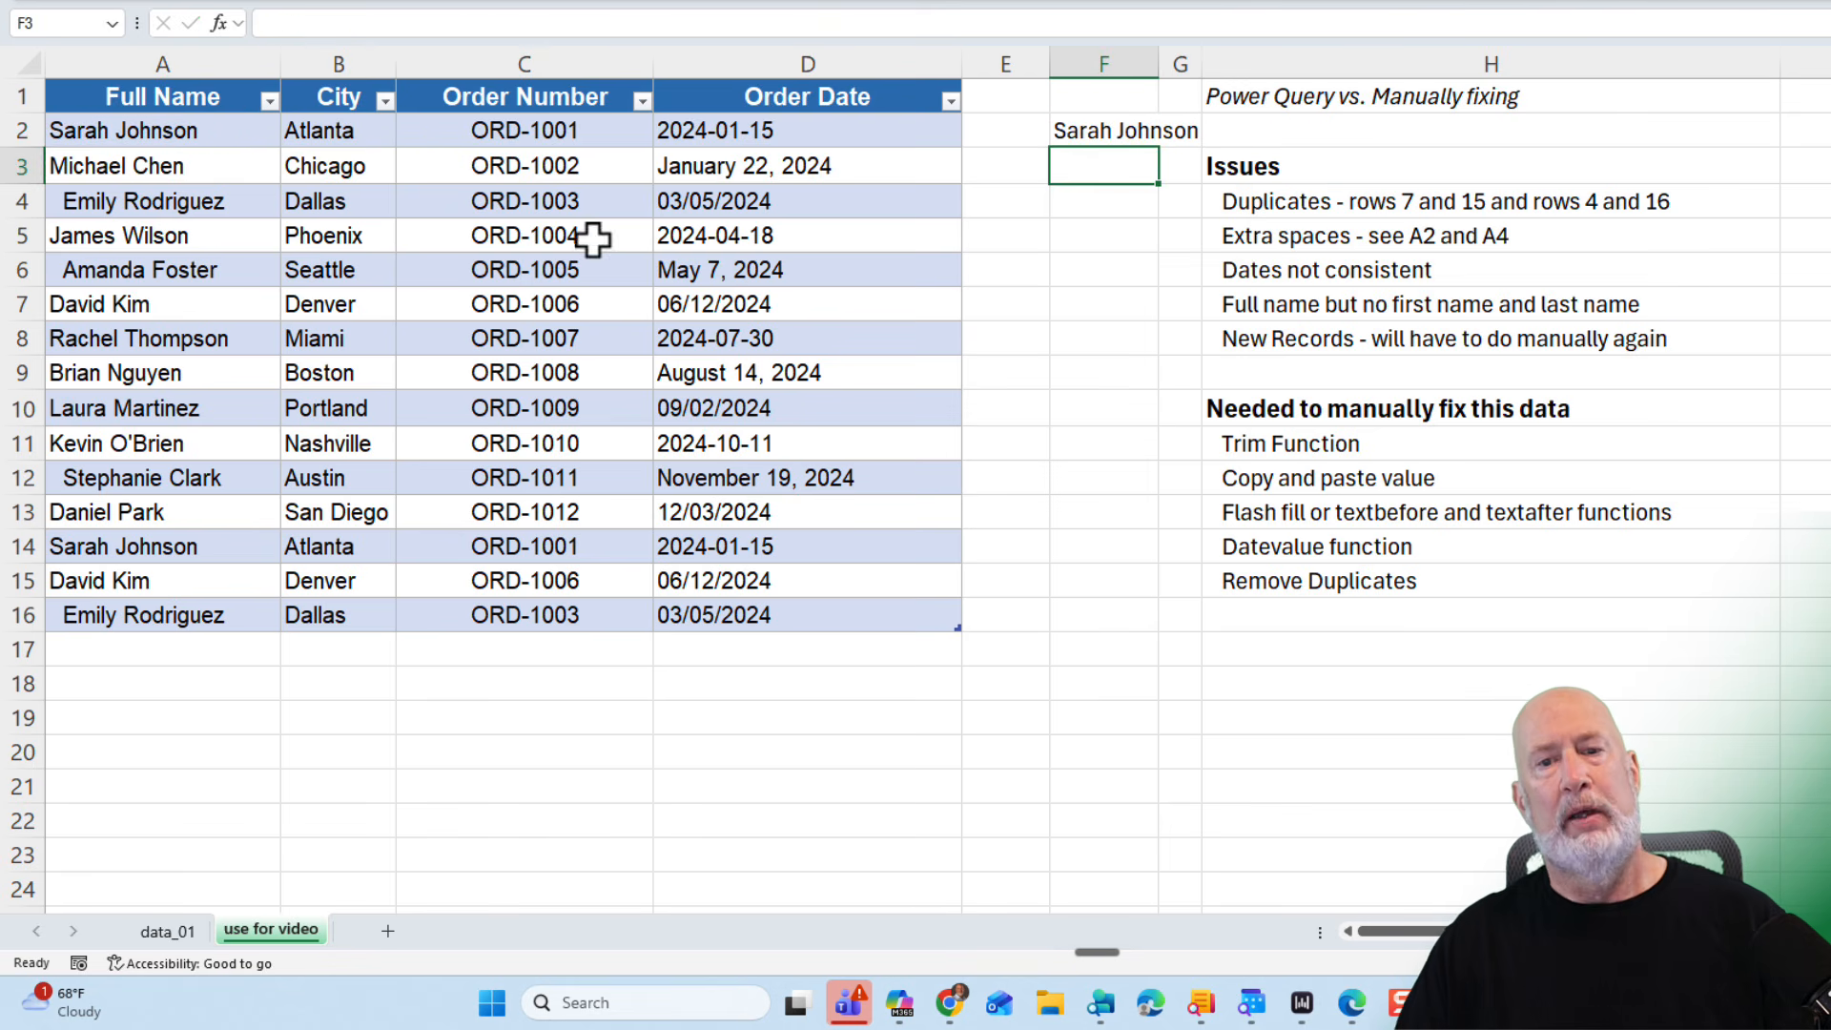
- Fill the TRIM formula down to F16 and copy the trimmed names
left_click(1146, 121)
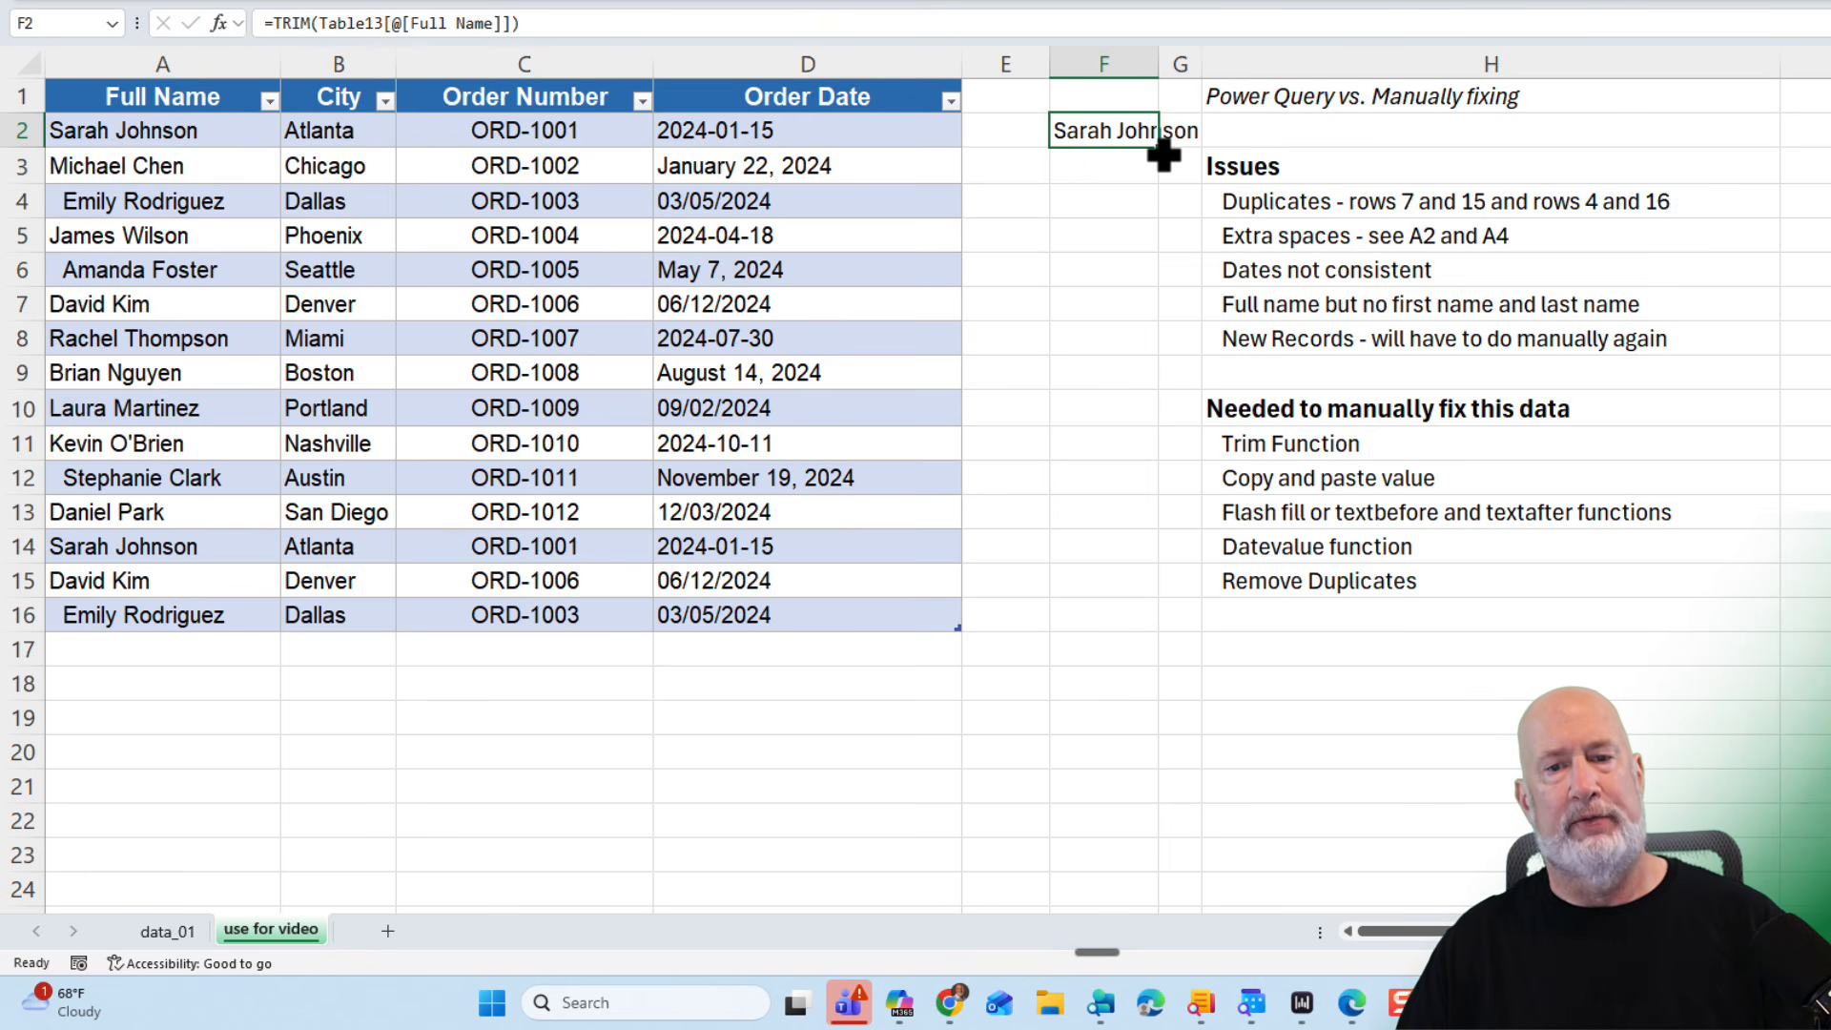
left_click_drag(1164, 152, 1173, 632)
right_click(1139, 177)
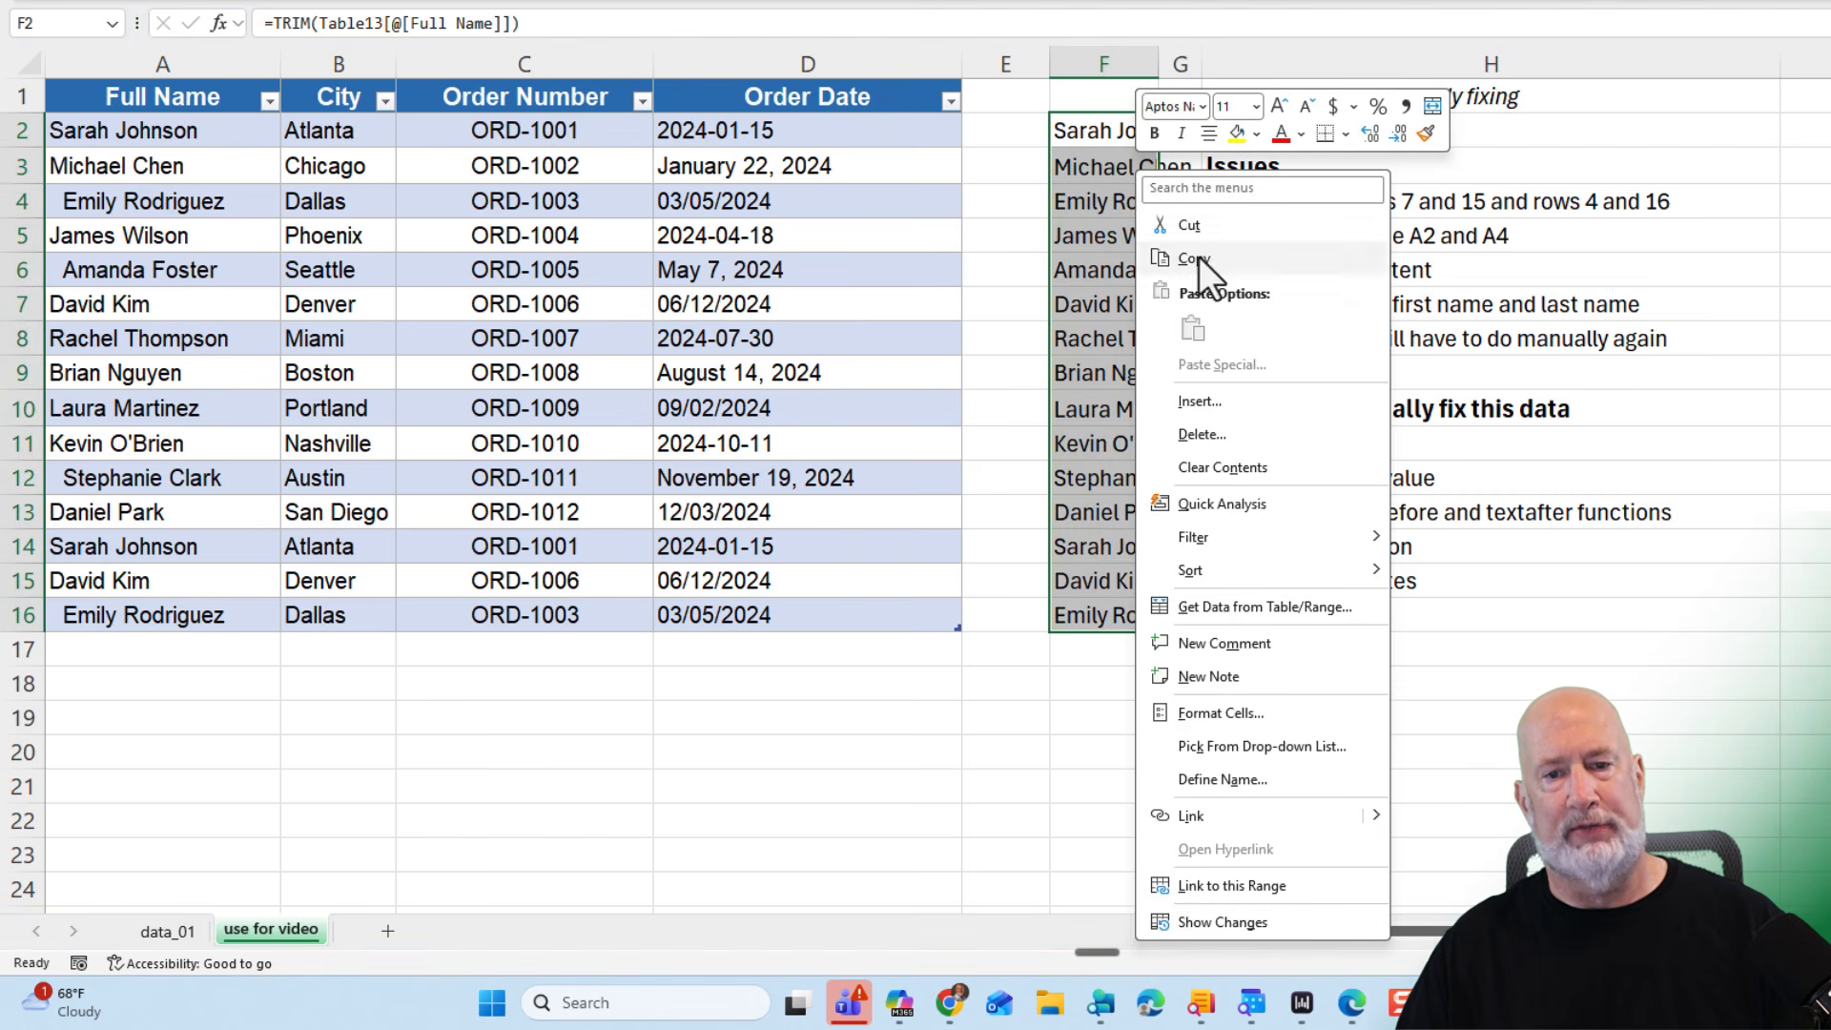
left_click(1198, 256)
- Paste the trimmed names as values over the Full Name column
right_click(187, 138)
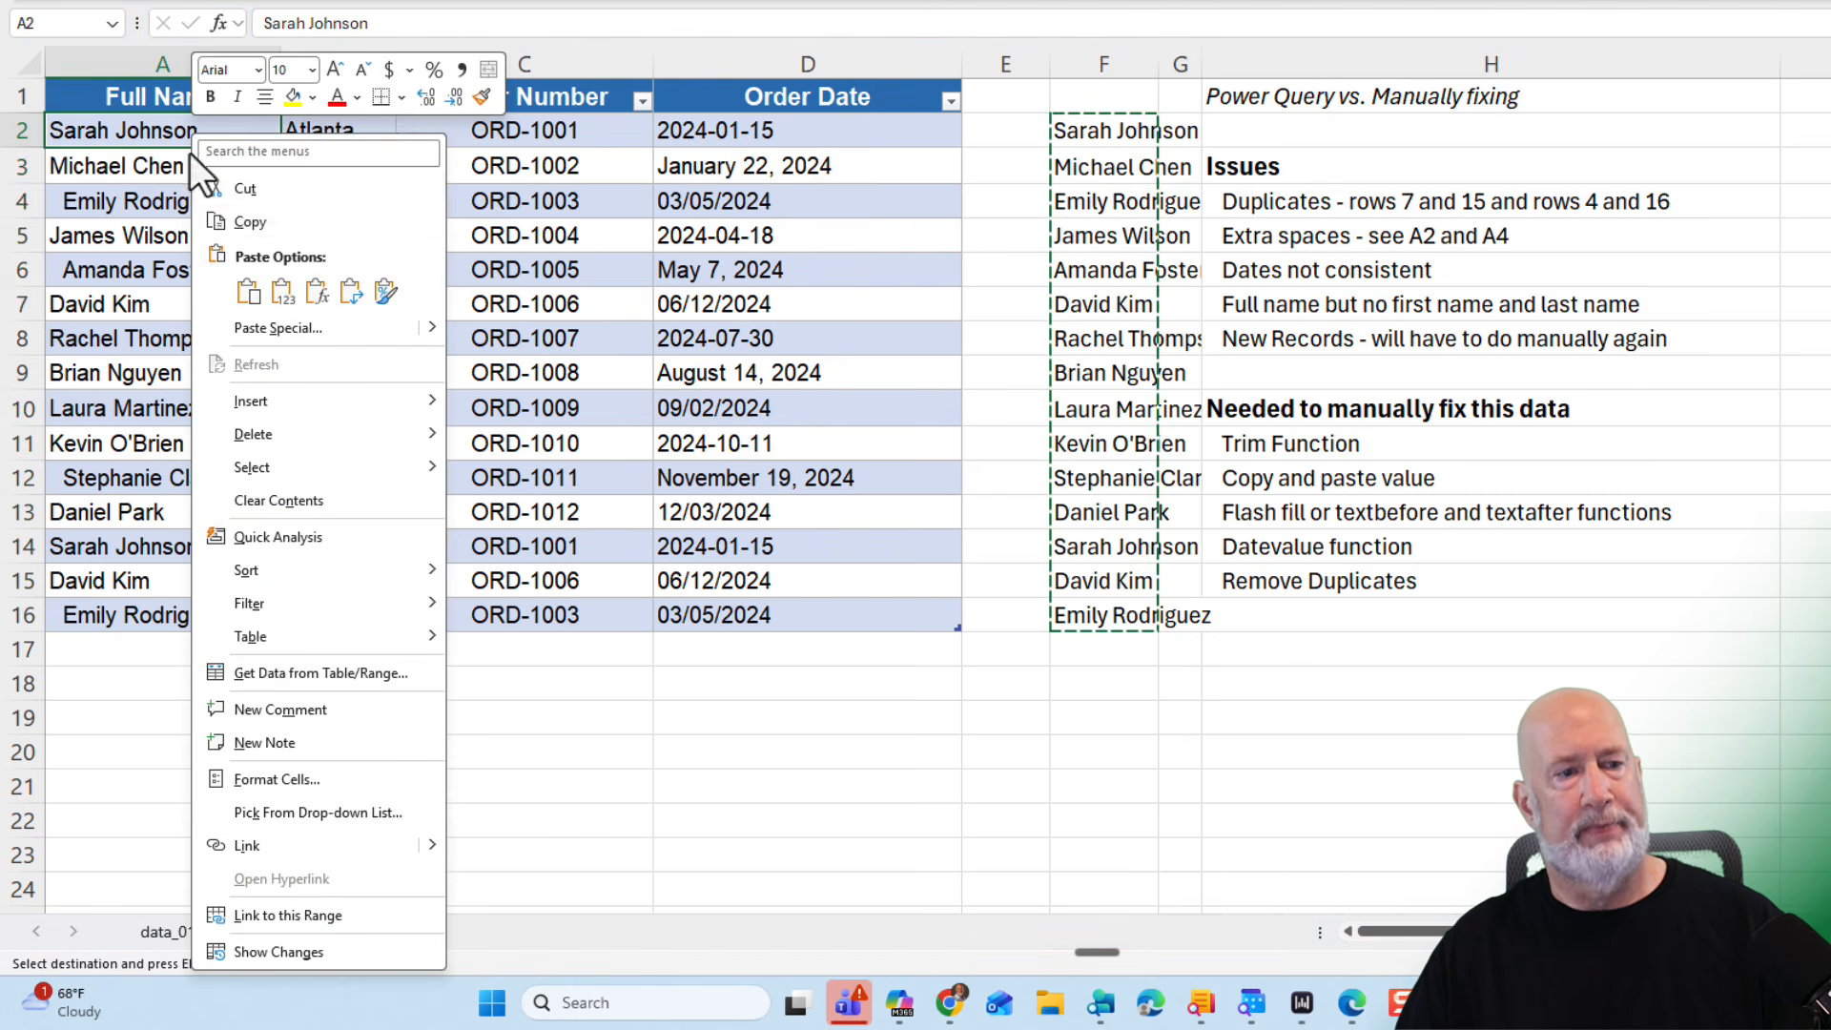
left_click(285, 294)
left_click(232, 131)
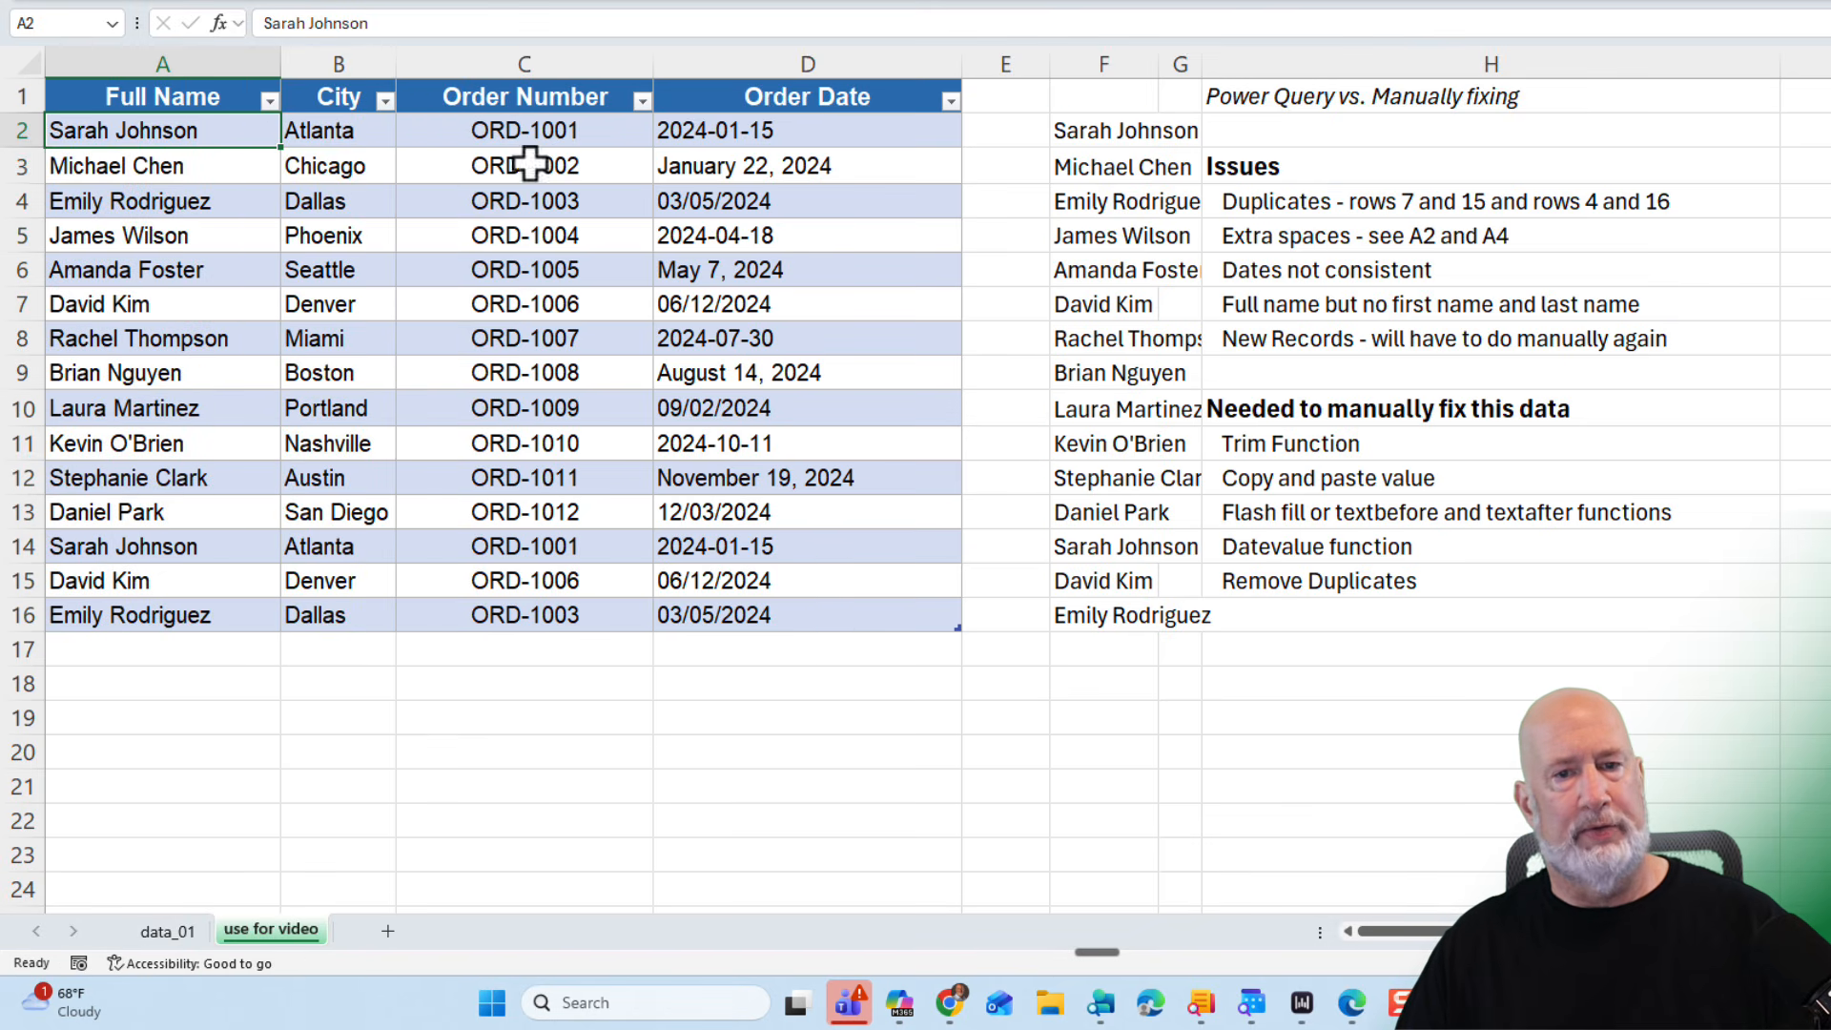
- Clear the helper TRIM results from F2:F16
left_click_drag(1095, 135, 1103, 617)
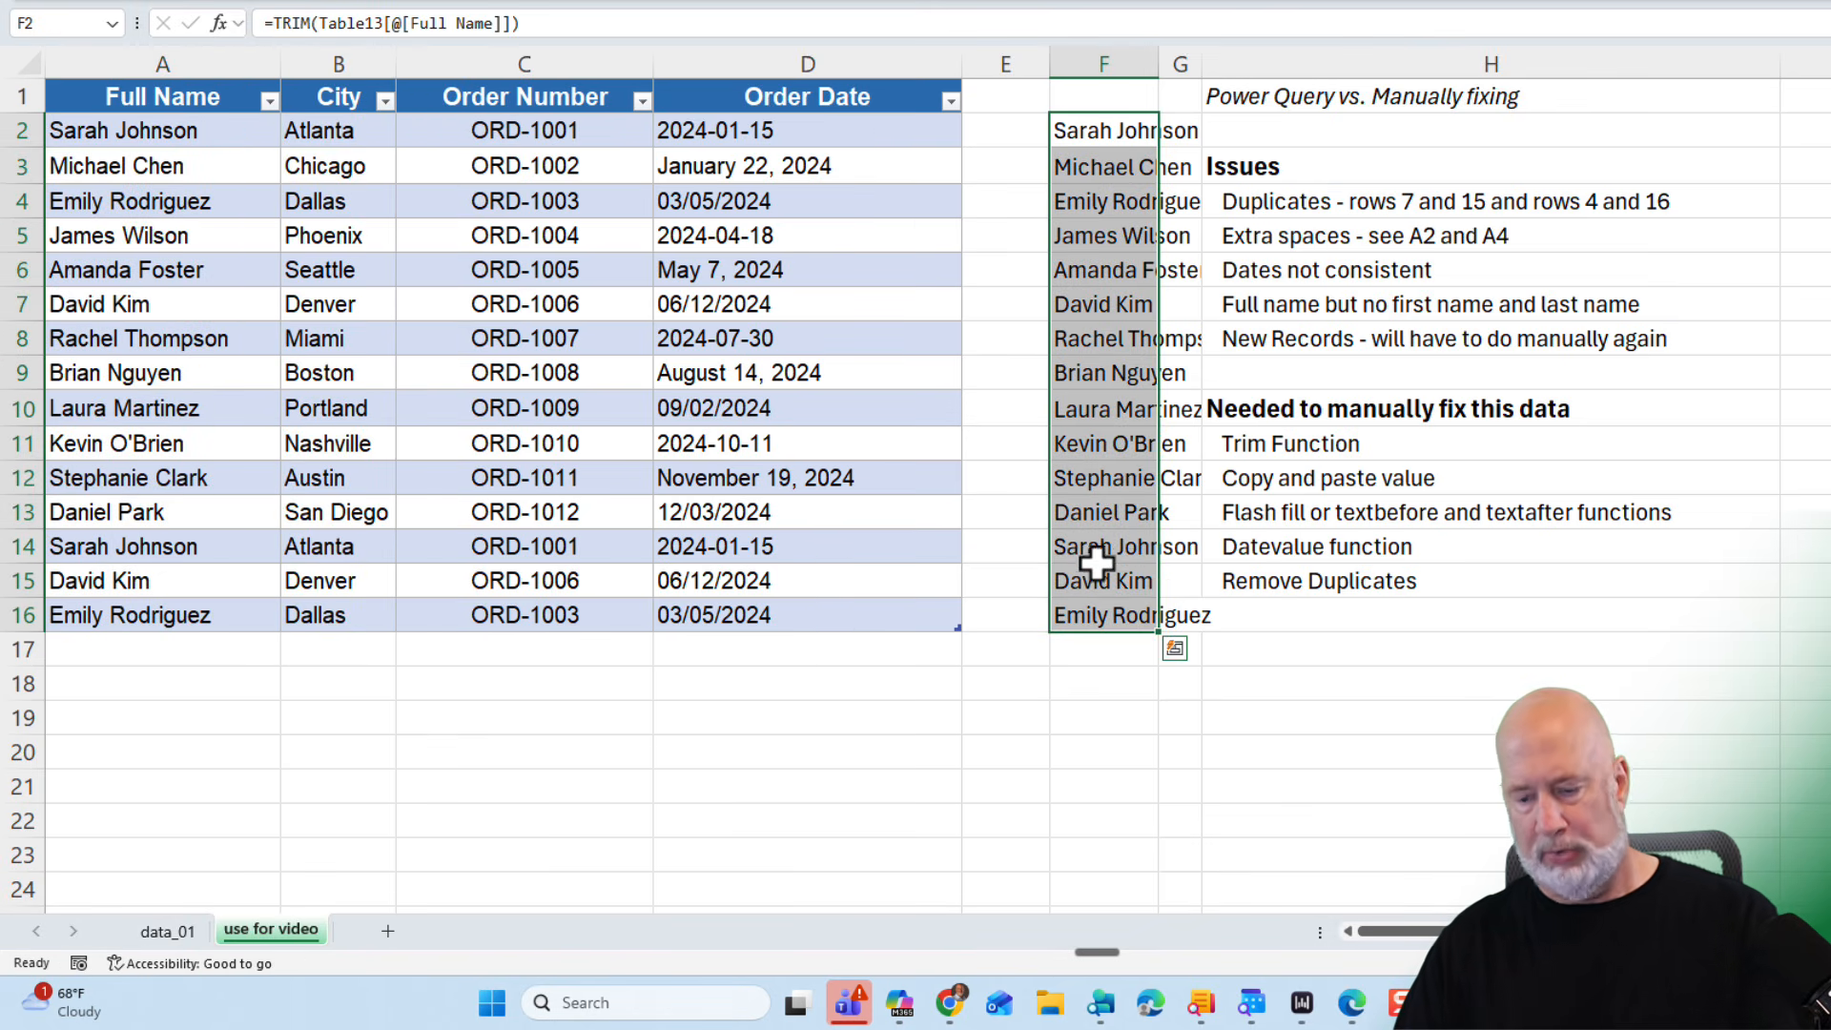
key("Delete")
- Insert two new table columns before the City column
left_click_drag(1340, 444, 1330, 475)
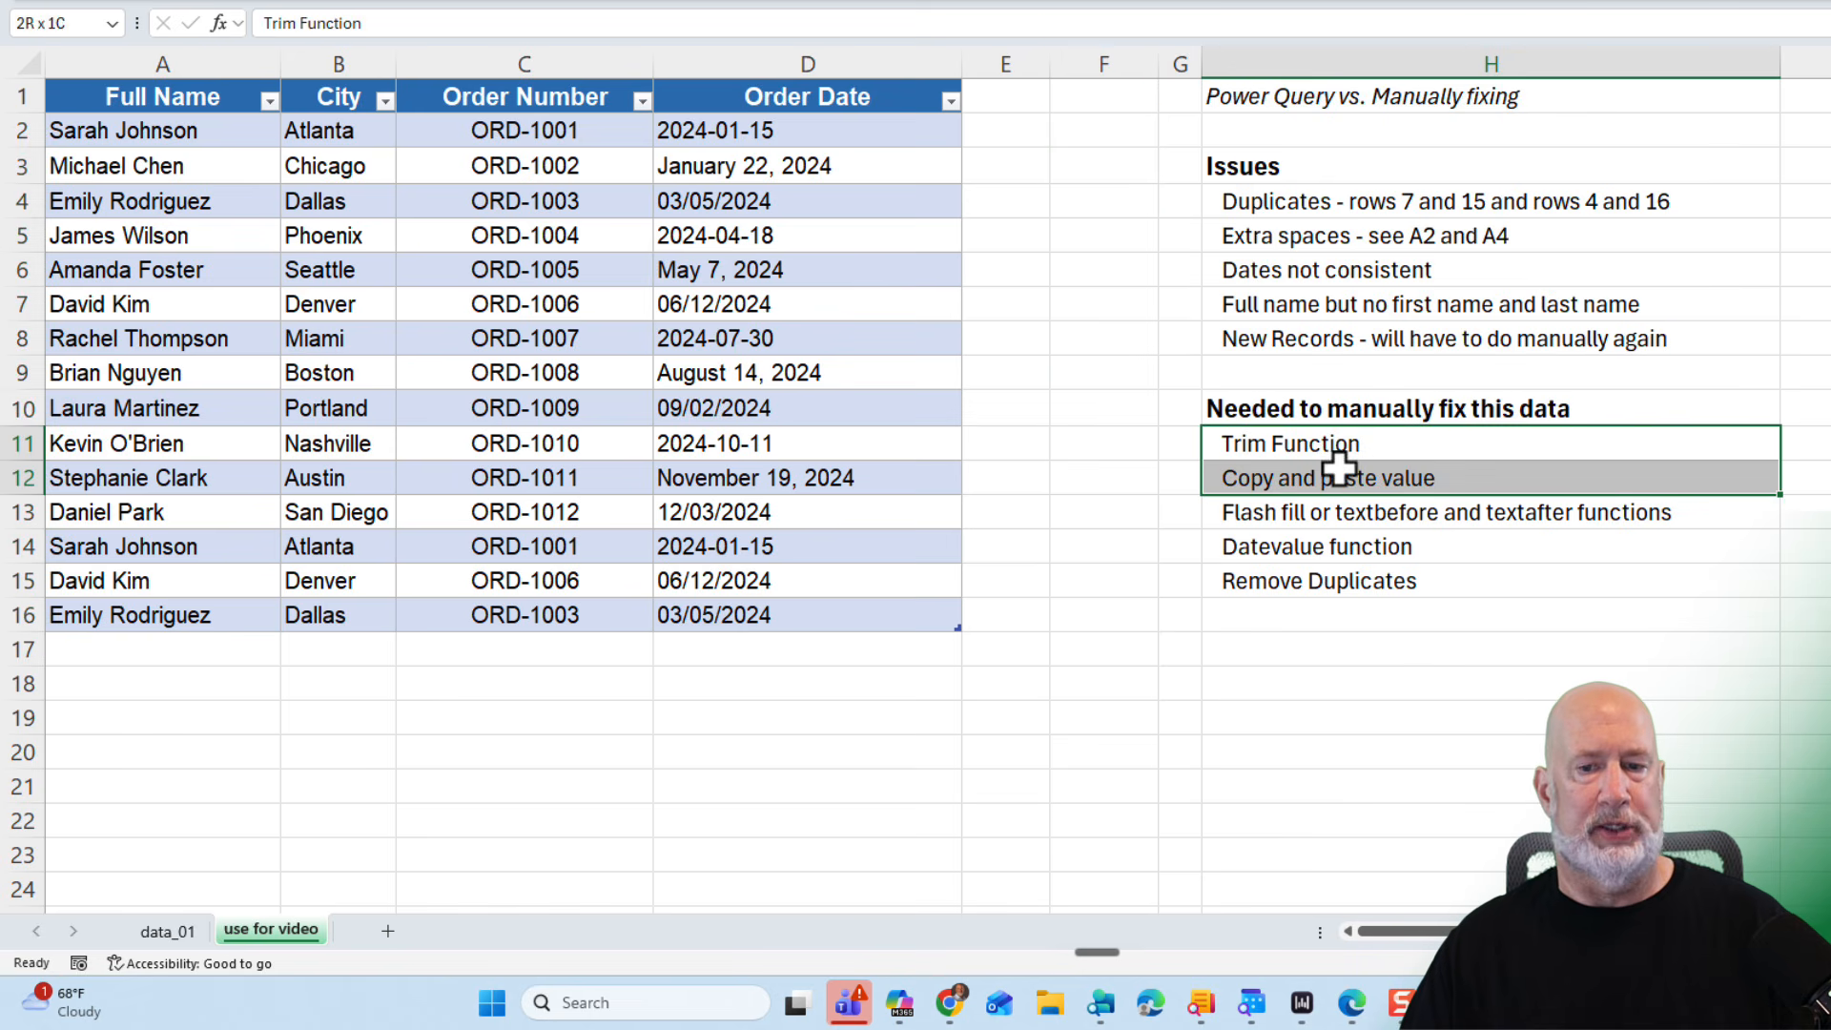
left_click(532, 270)
left_click(352, 58)
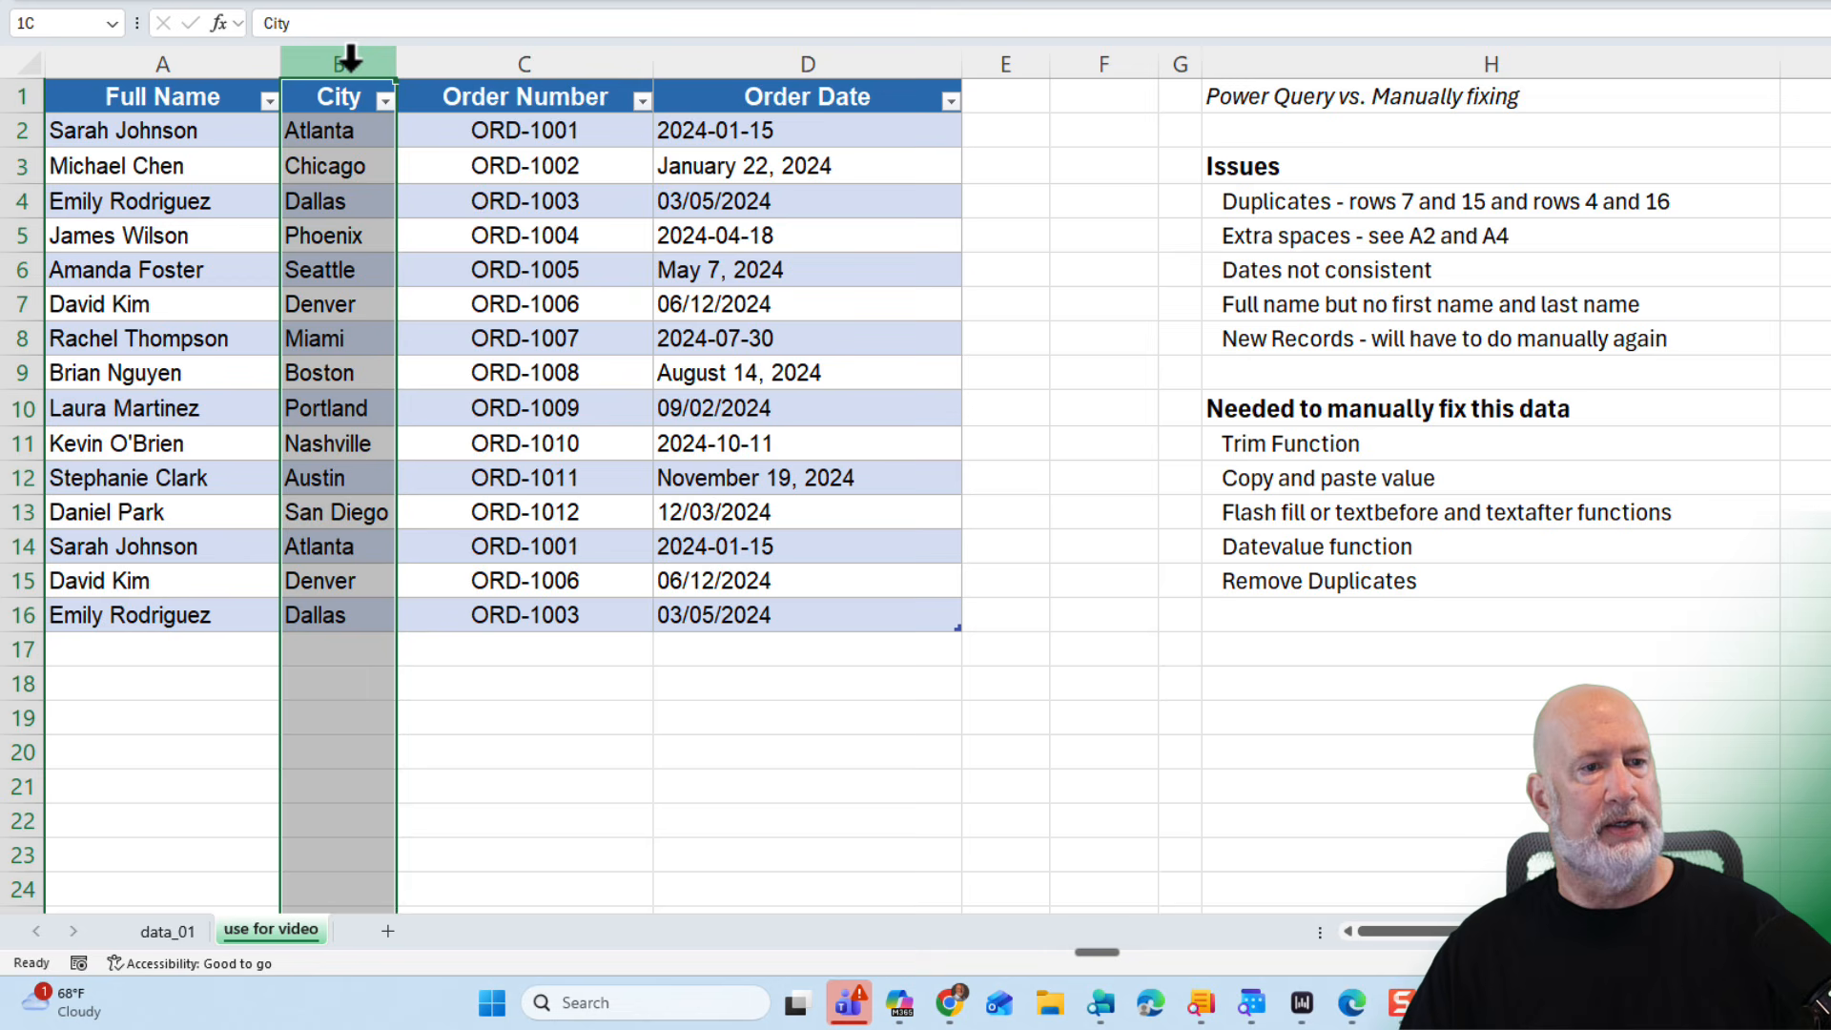
left_click_drag(380, 66, 462, 53)
right_click(461, 57)
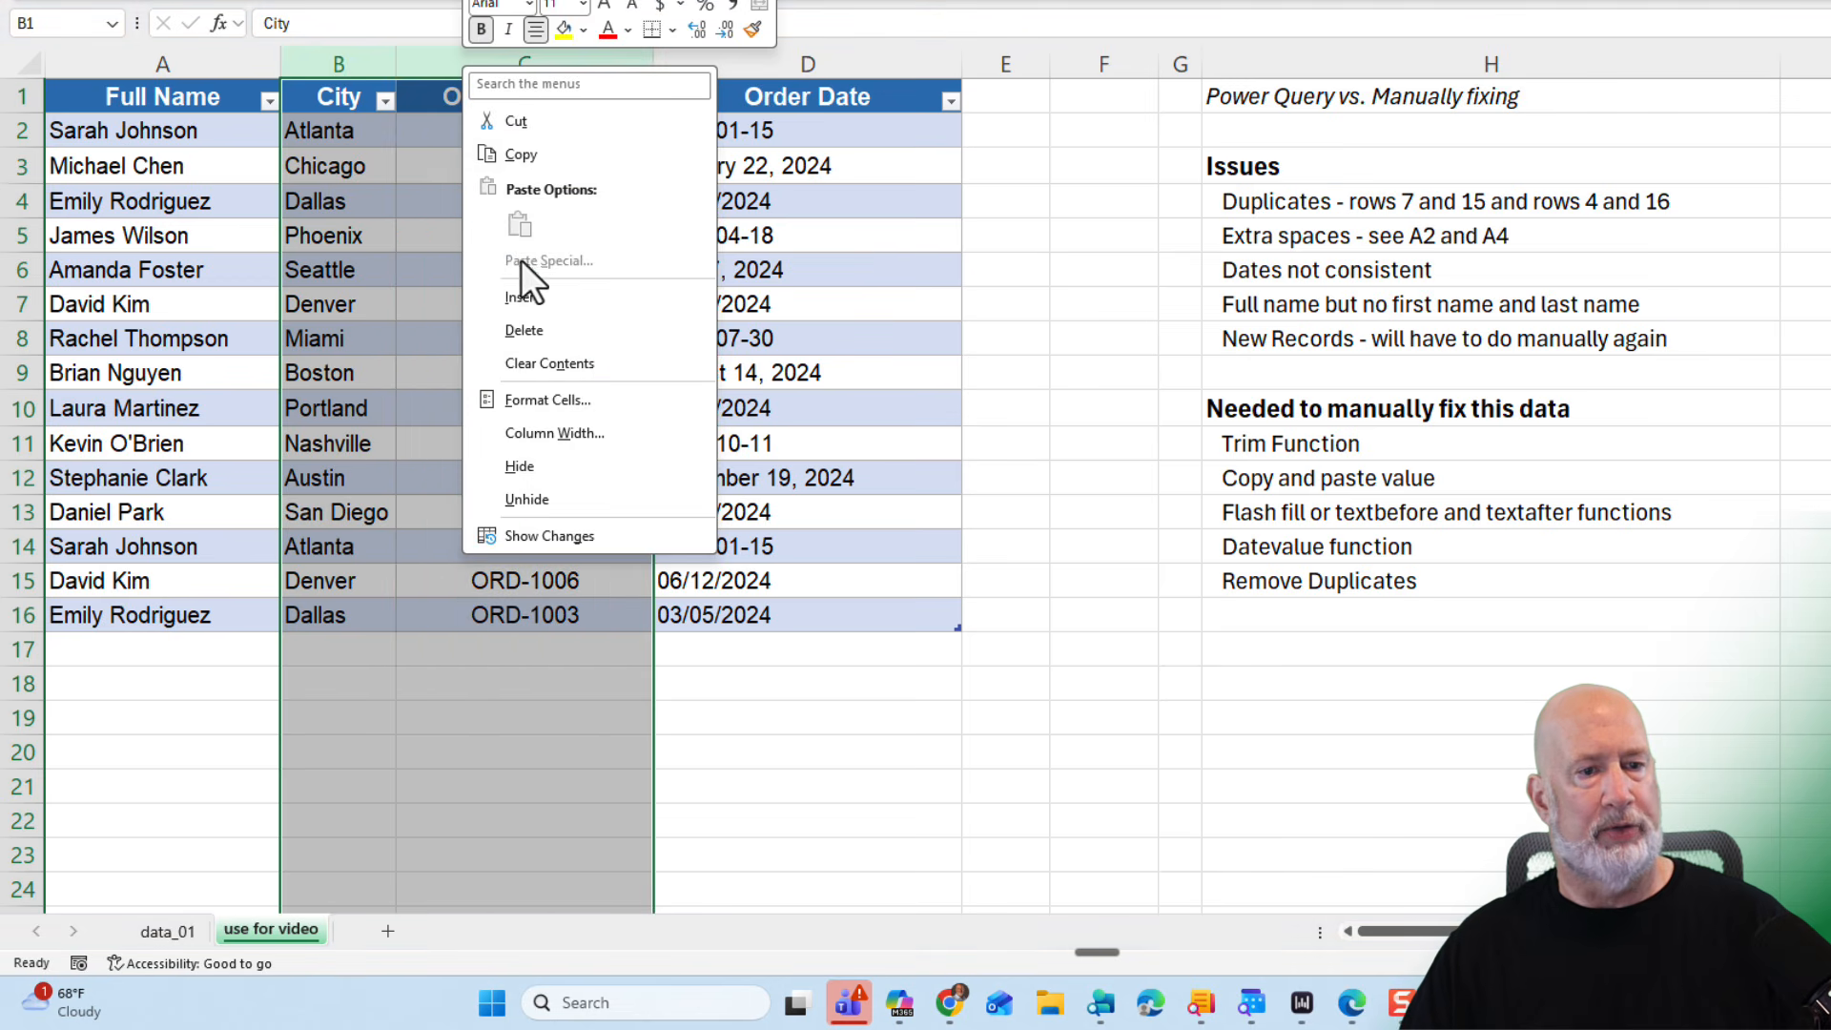
left_click(524, 286)
left_click(368, 102)
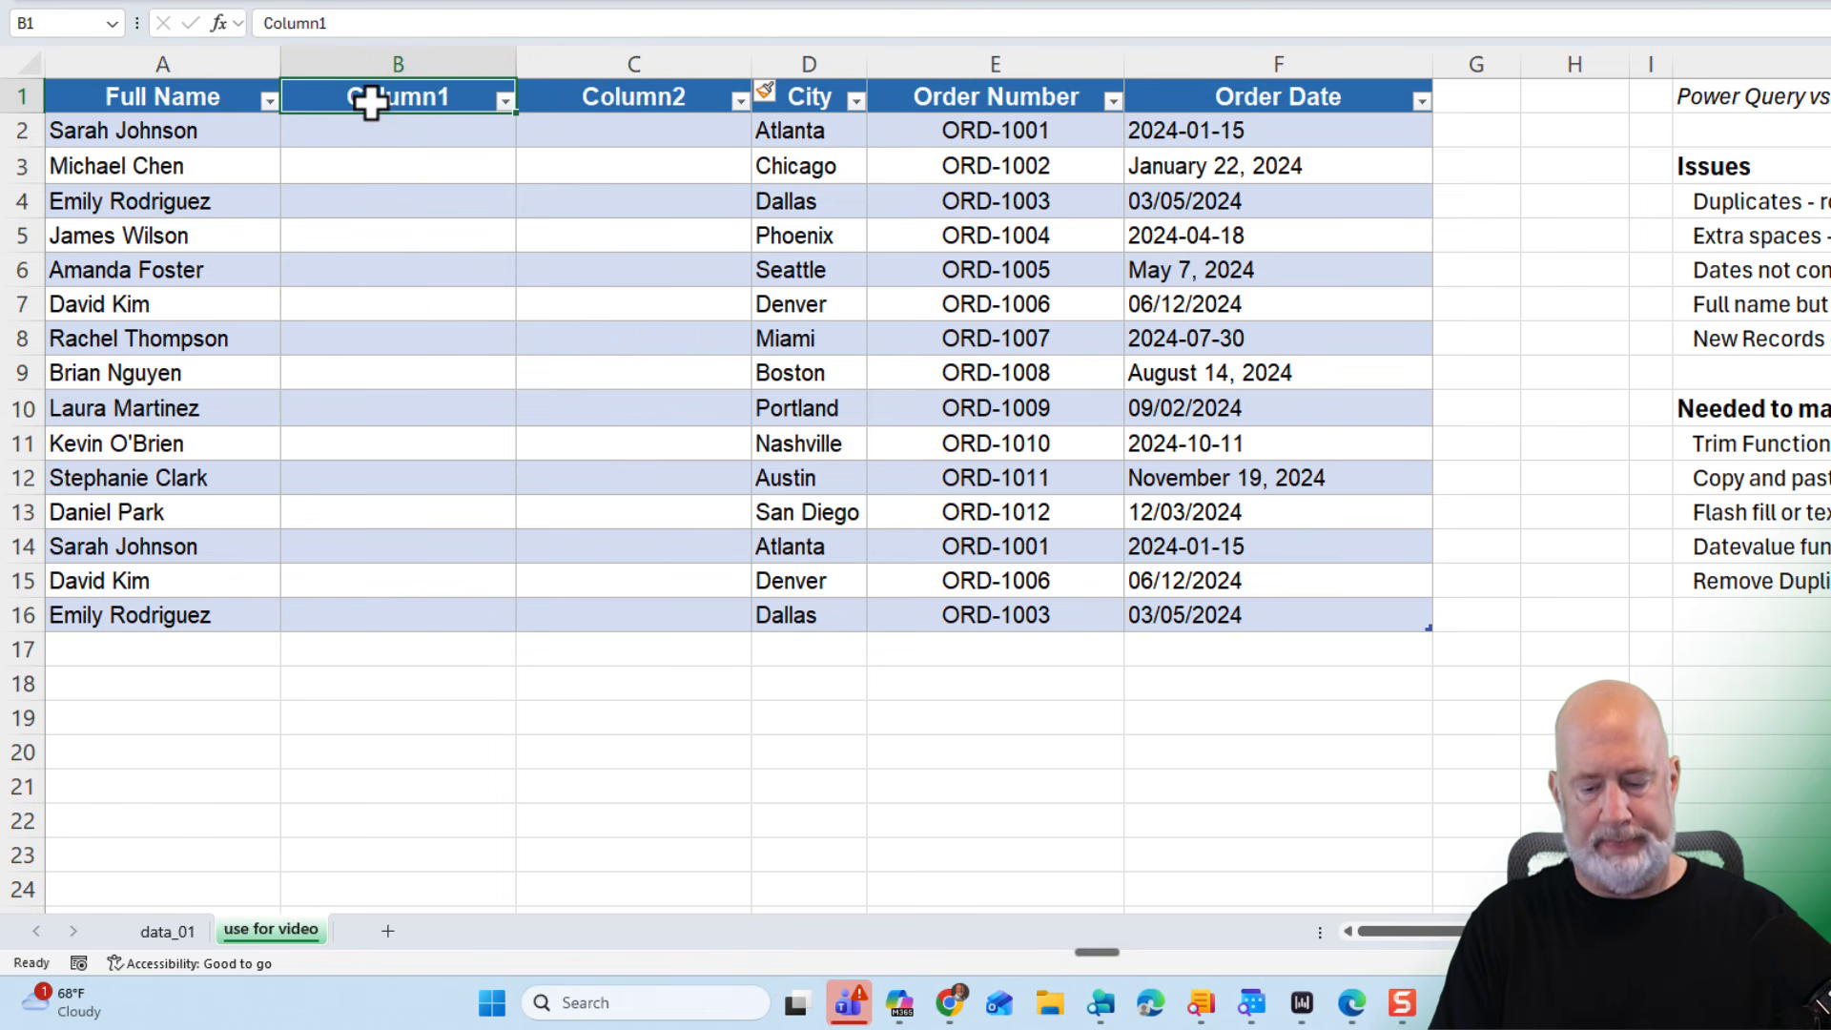
- Name the new columns FirstName and LastName
type("FirstName")
key("Tab")
type("LastName")
key("Return")
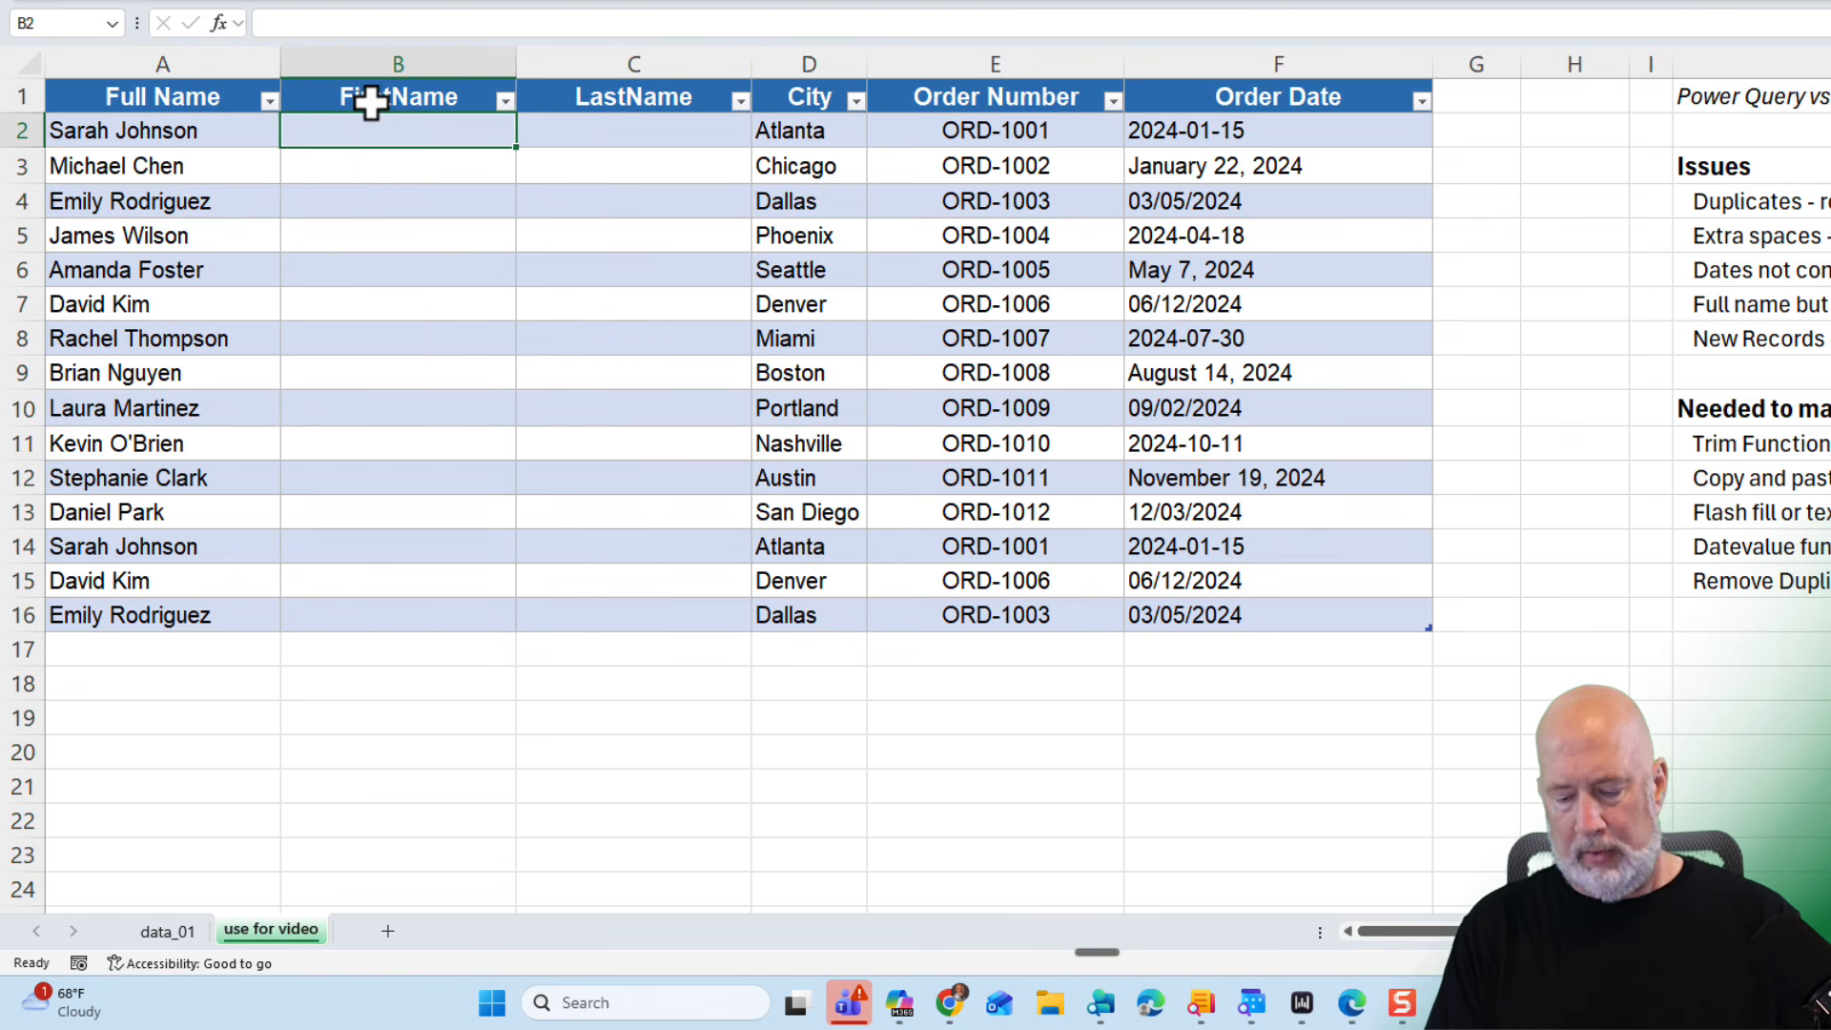
- Enter Michael as the second first name so the FirstName column fills automatically
key("Return")
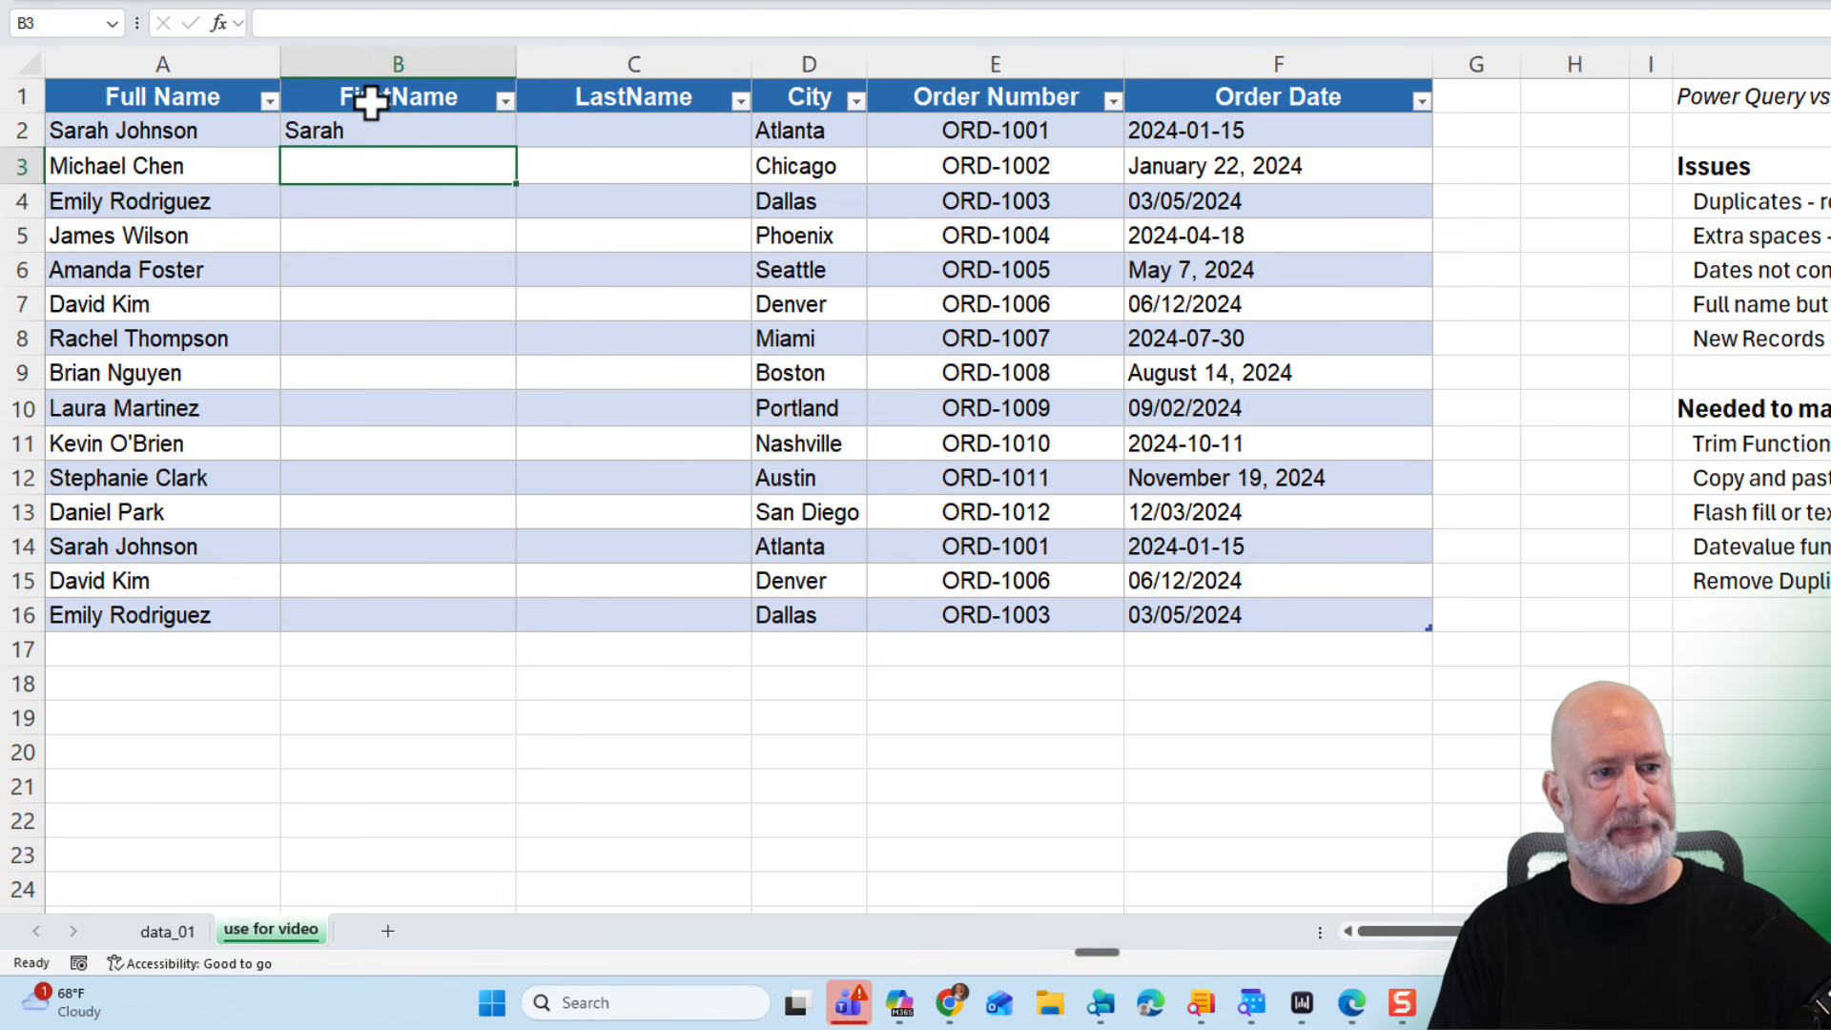
type("Michael")
key("Return")
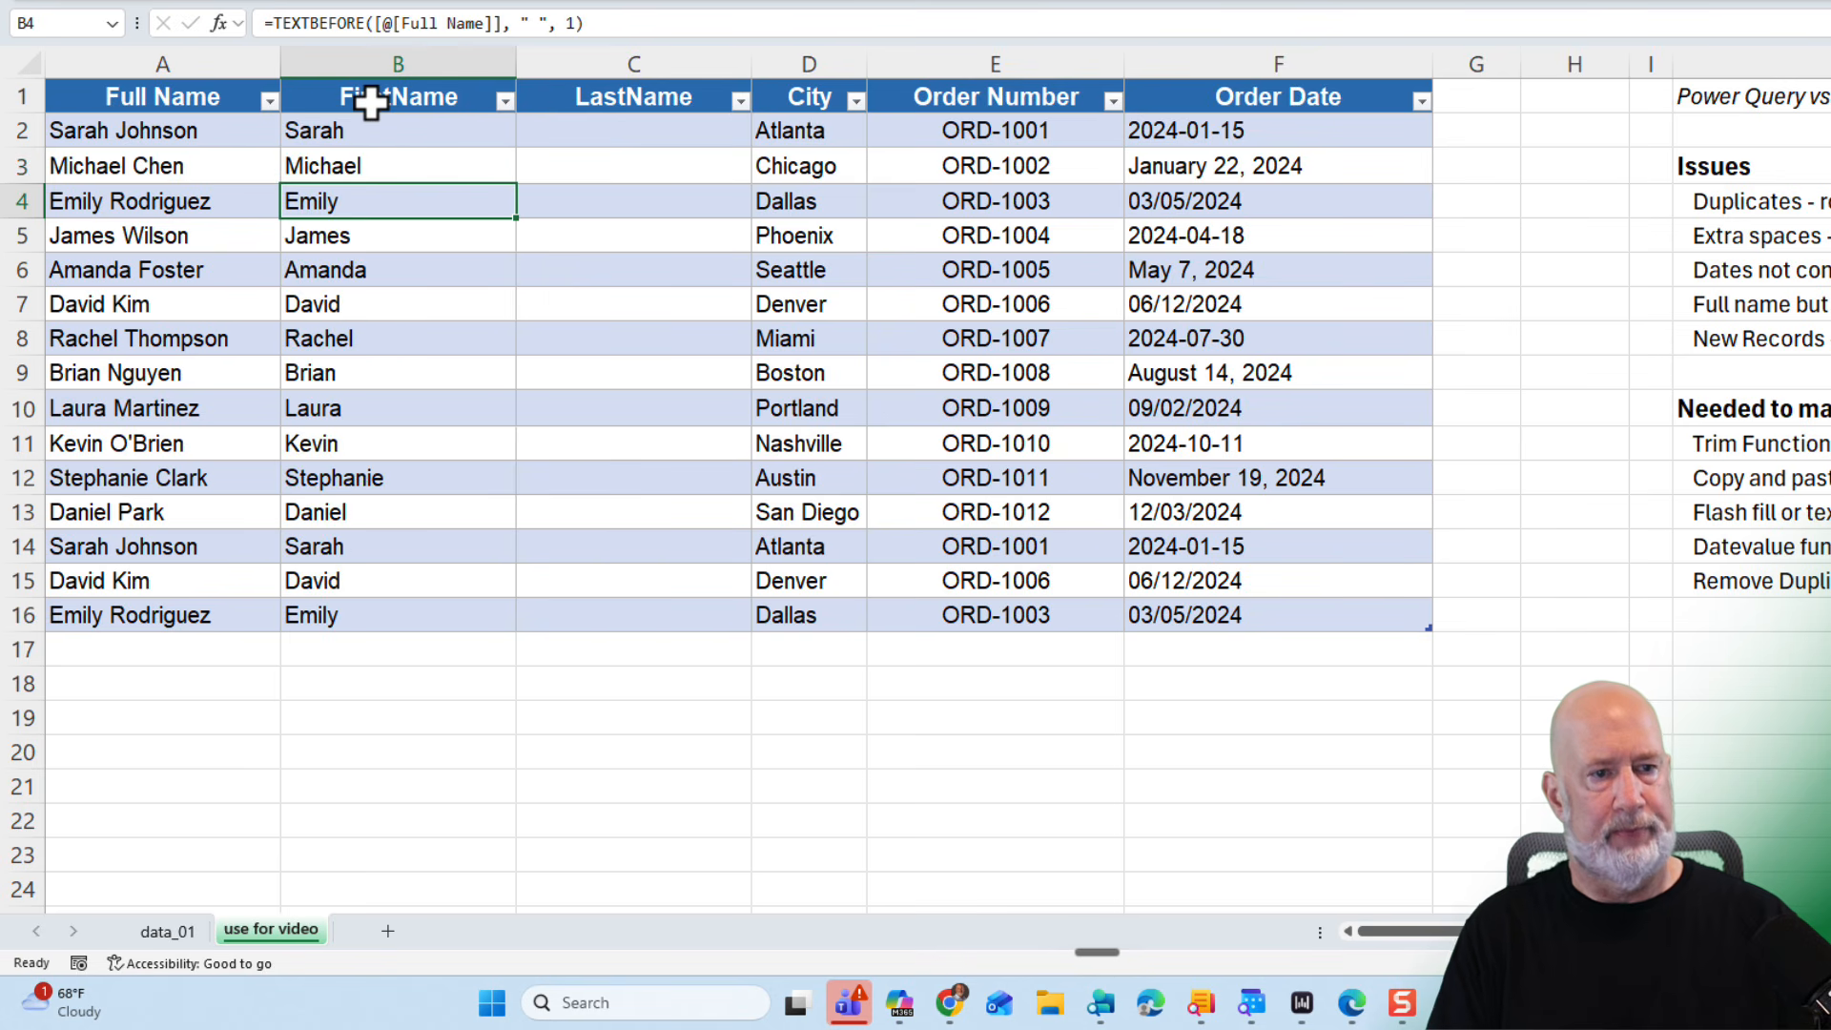
- Enter Johnson and Chen as last names so the LastName column fills automatically
left_click(600, 143)
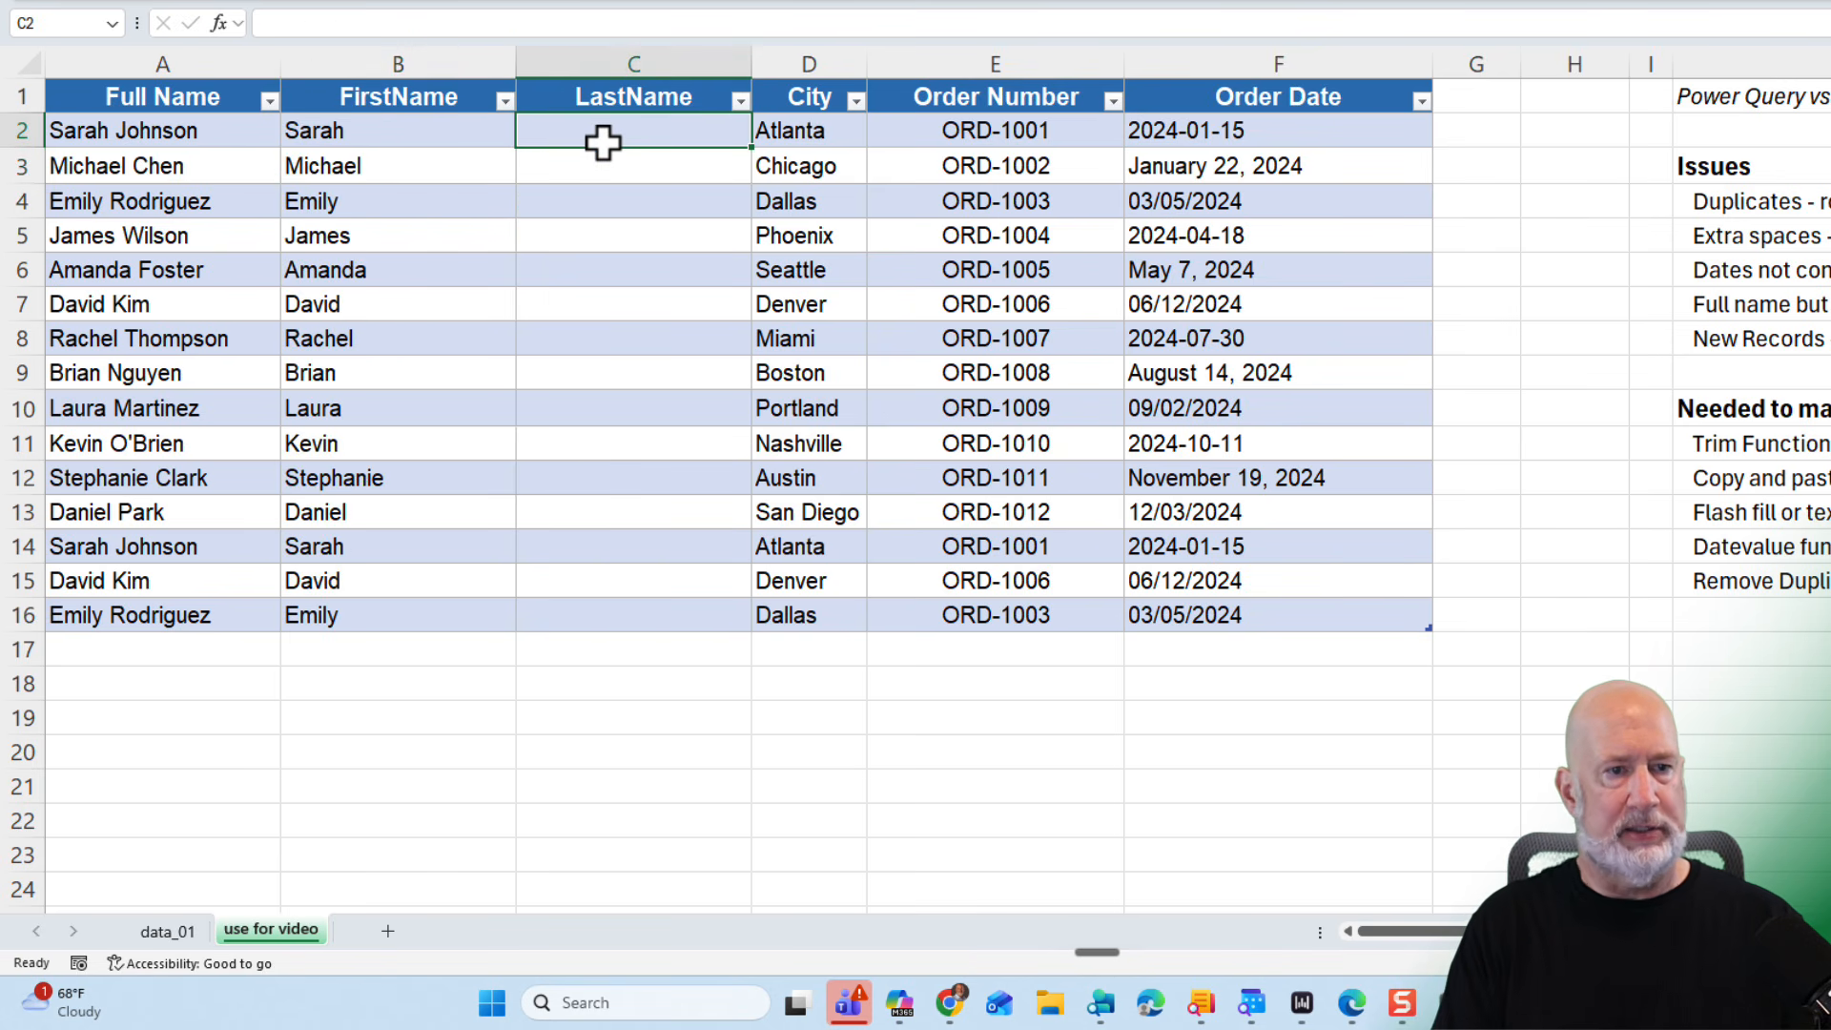
type("Johns")
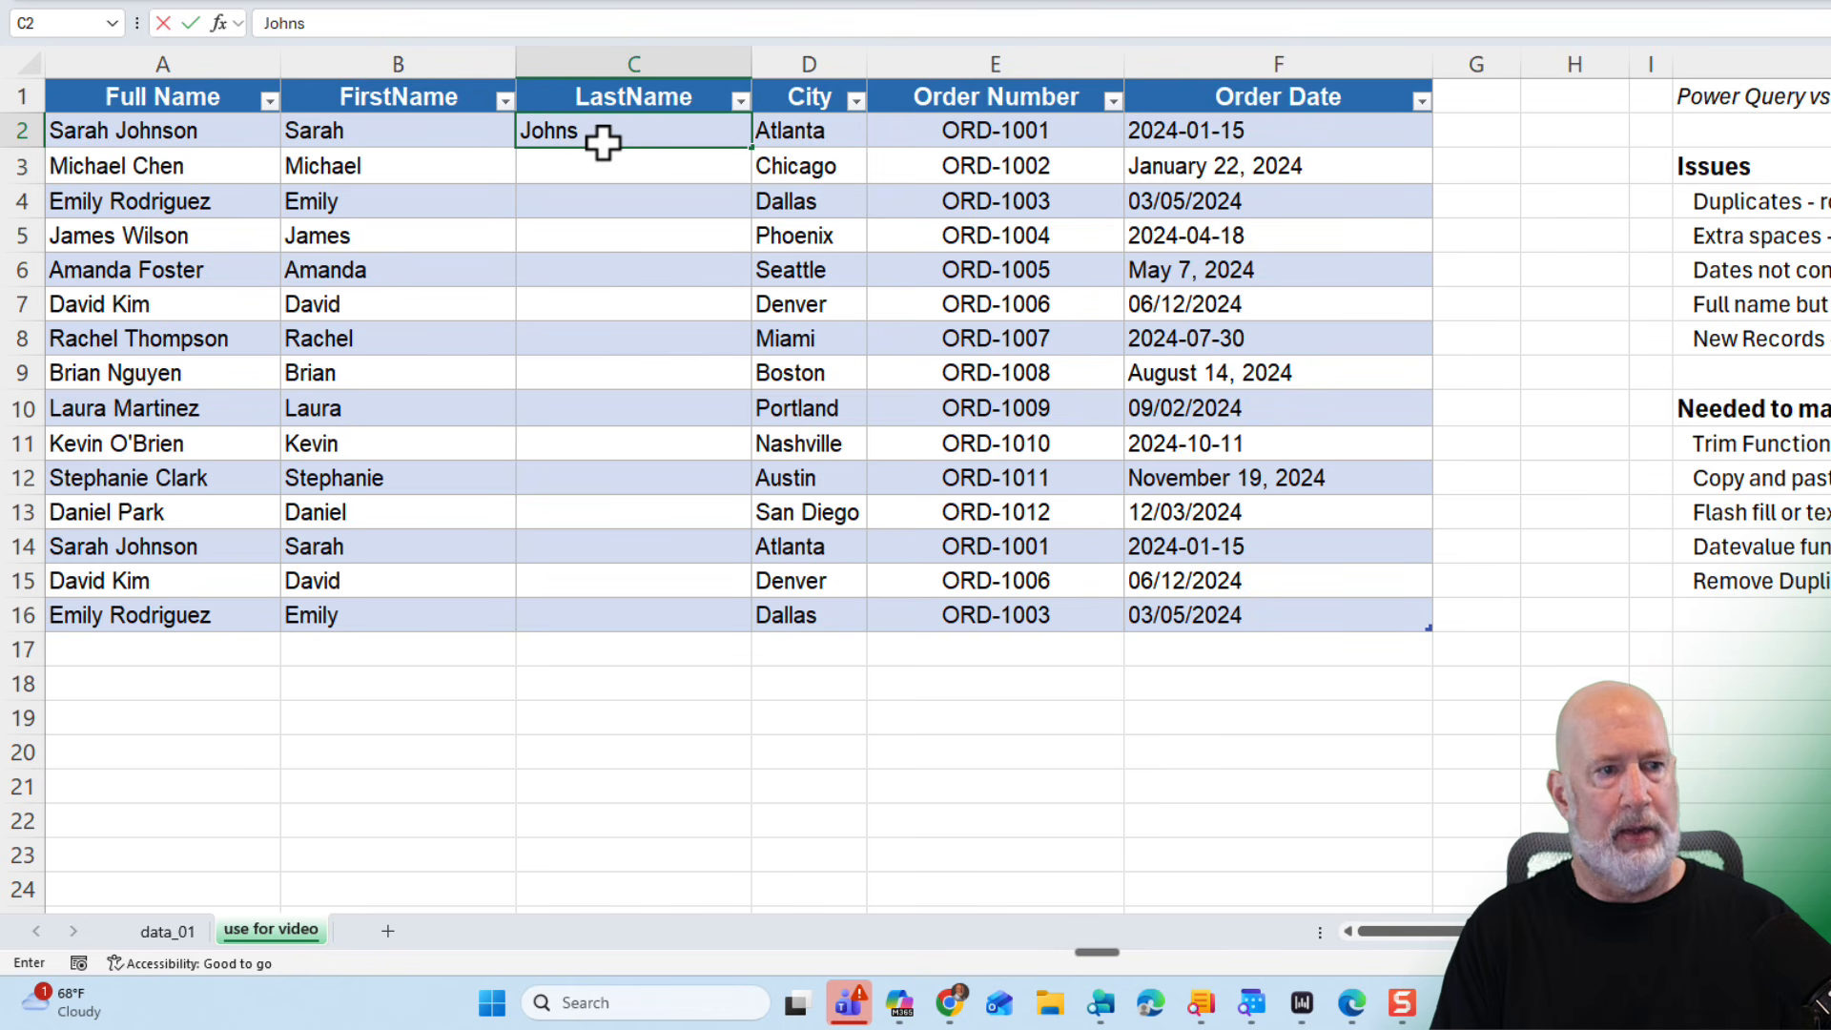
type("on")
key("Return")
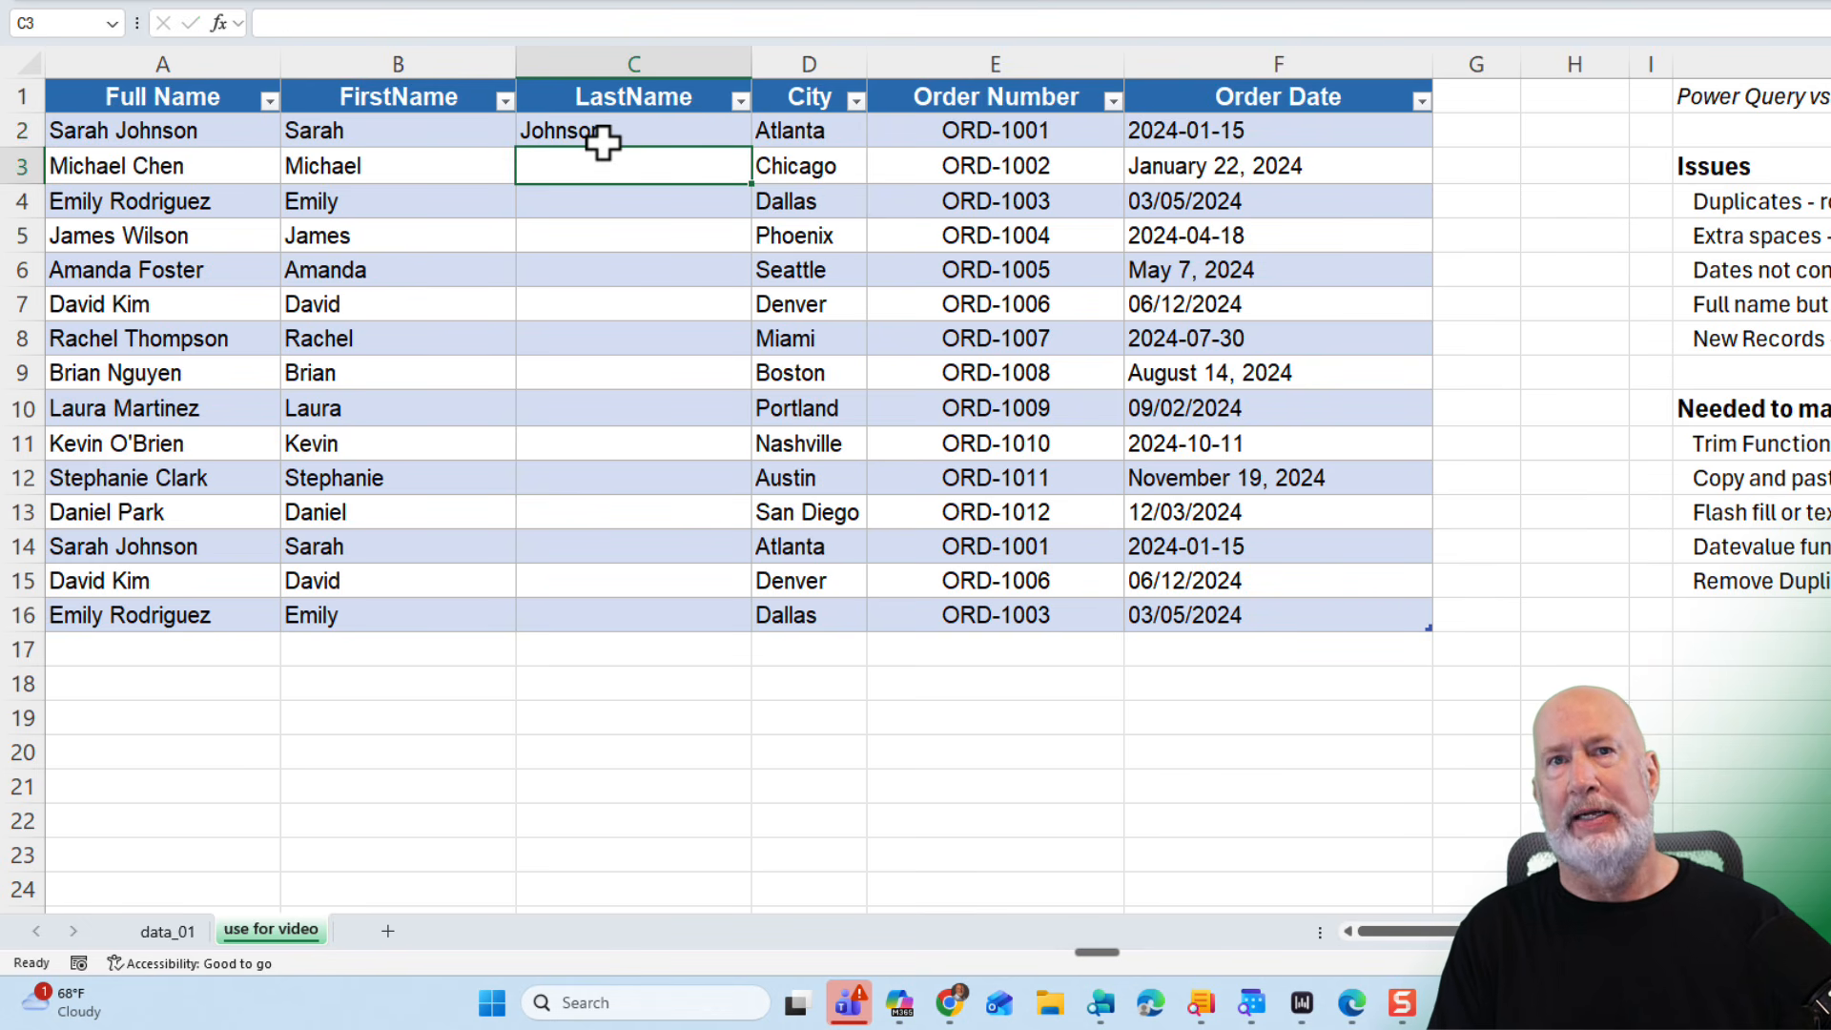
type("C")
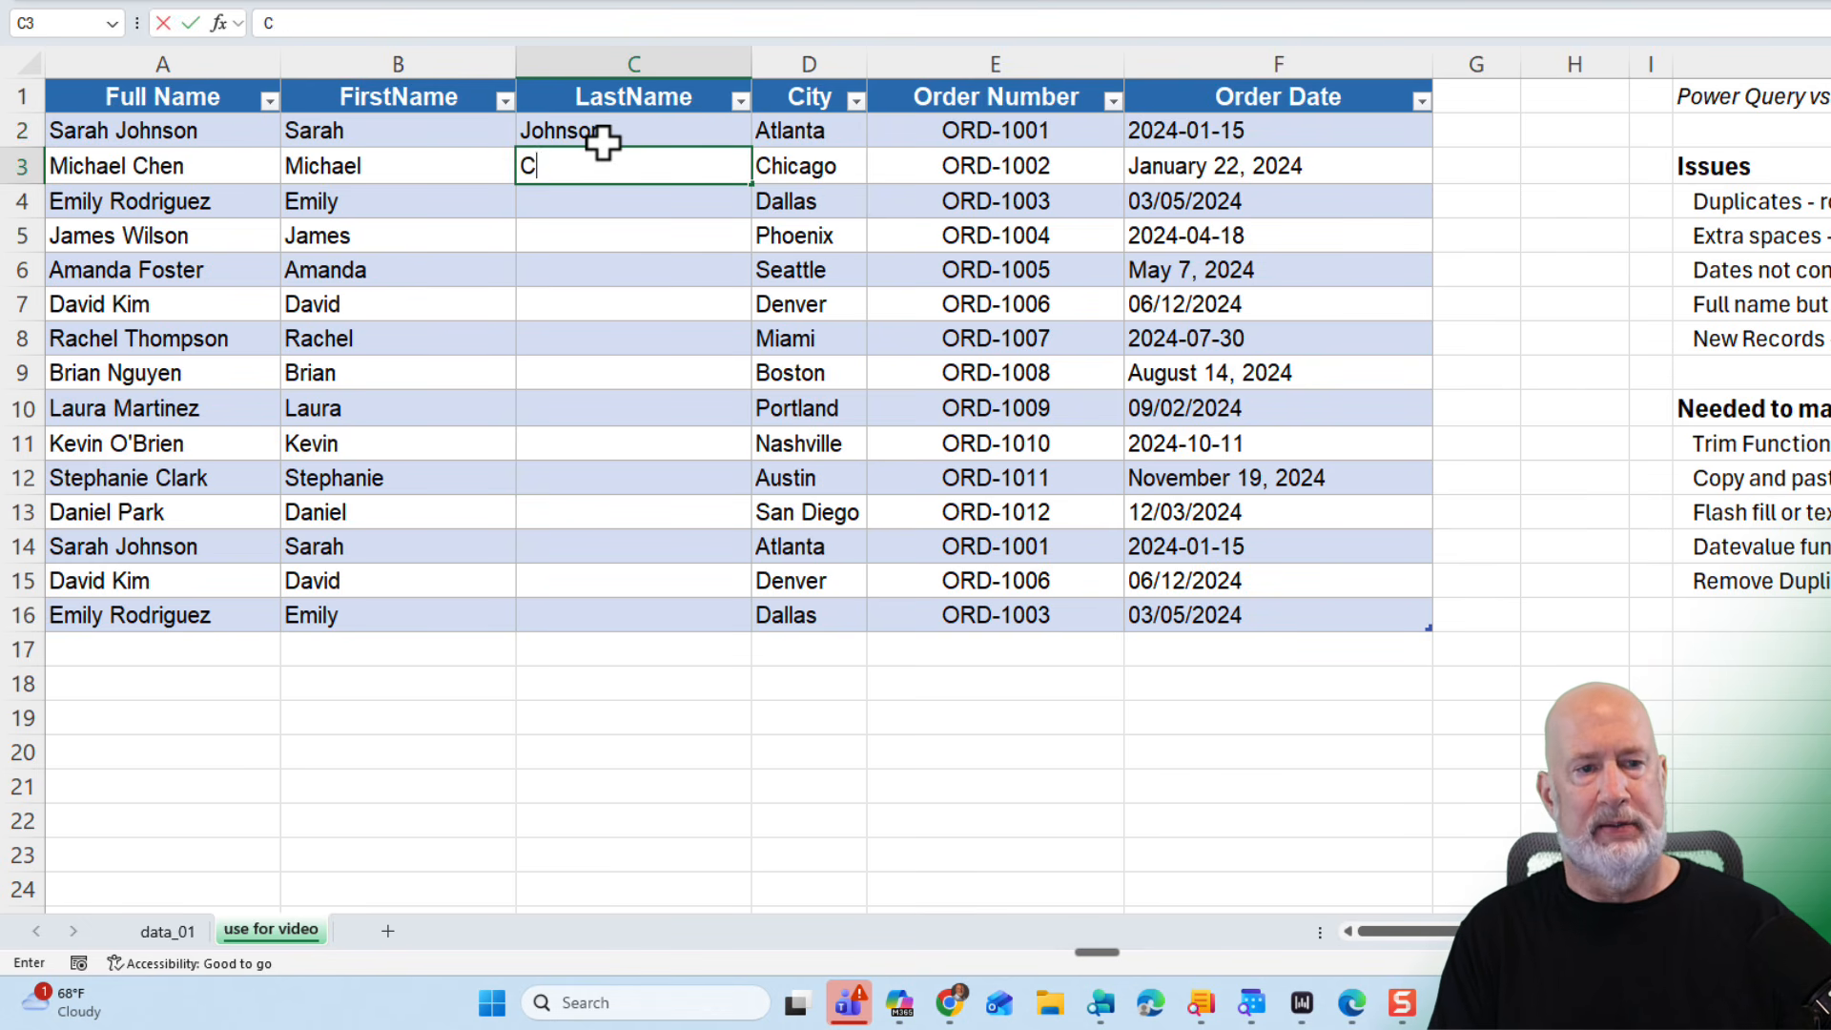
type("hen")
key("Return")
- Inspect the generated TEXTAFTER and TEXTBEFORE formulas in the name columns
left_click(597, 170)
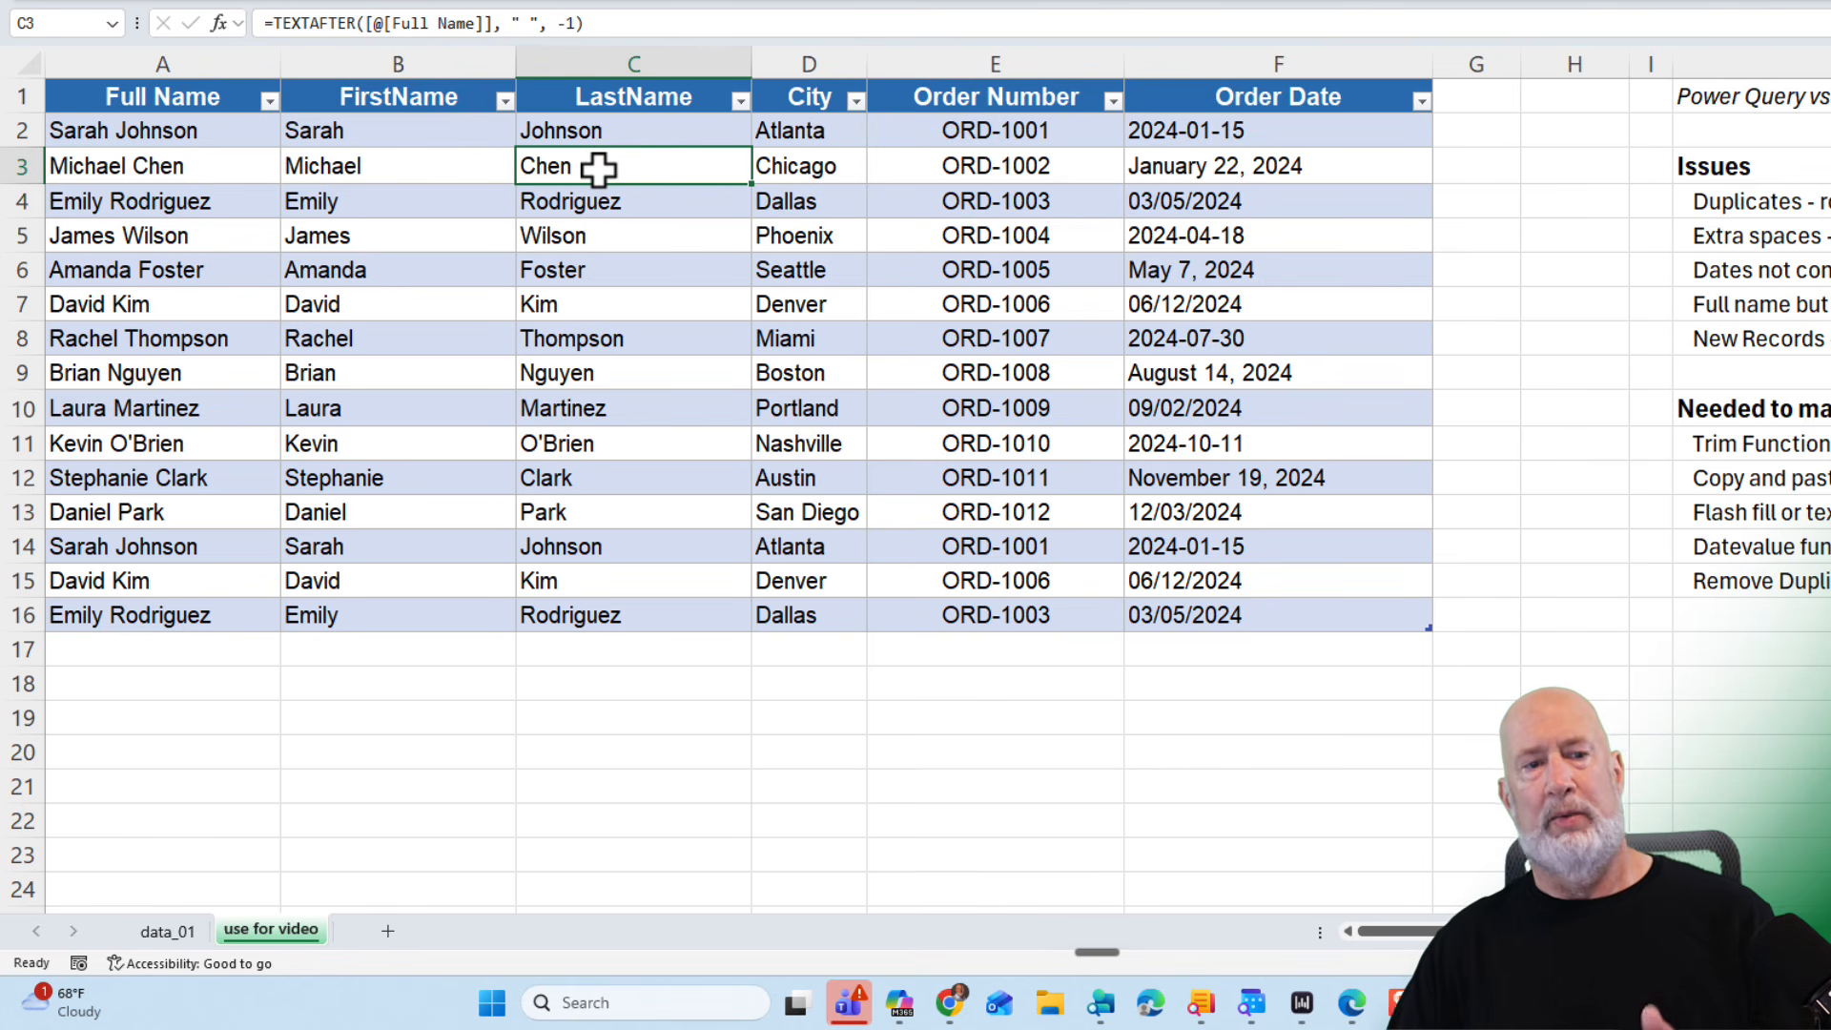
left_click(489, 157)
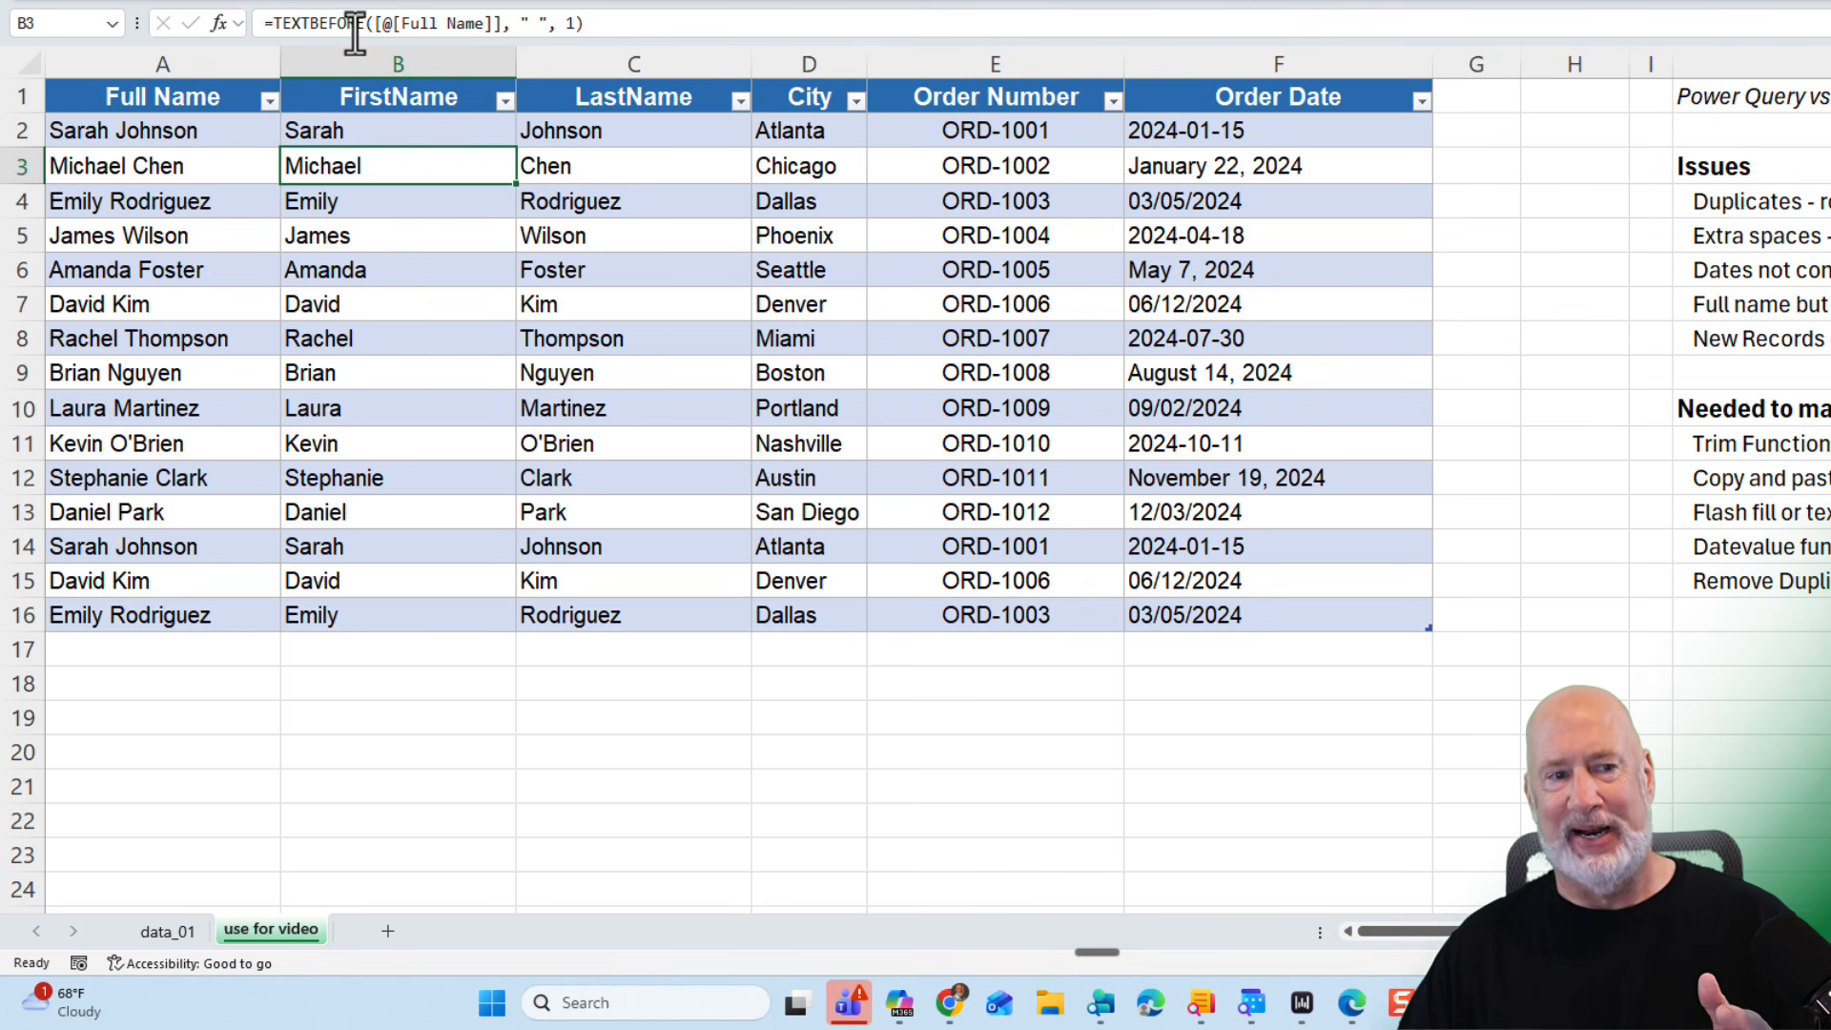
left_click(610, 129)
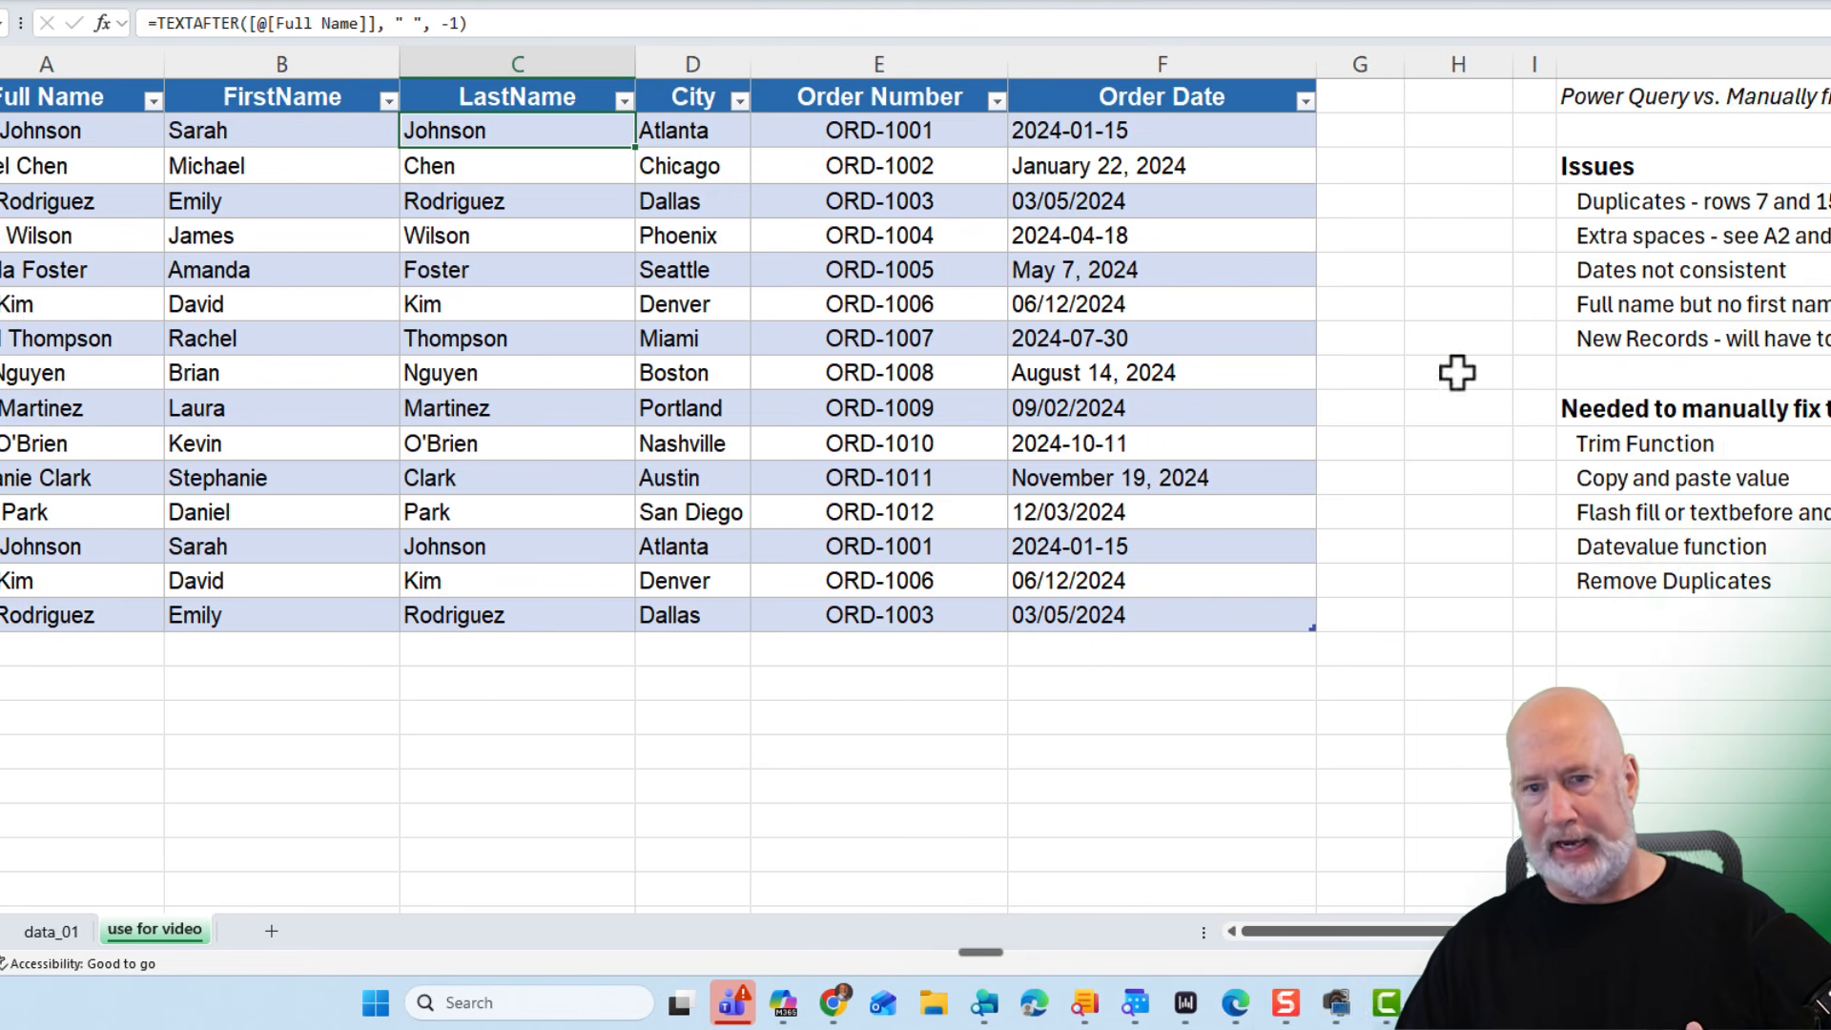
- Add a New Date column header in G1 next to Order Date
left_click(1537, 129)
left_click(1129, 139)
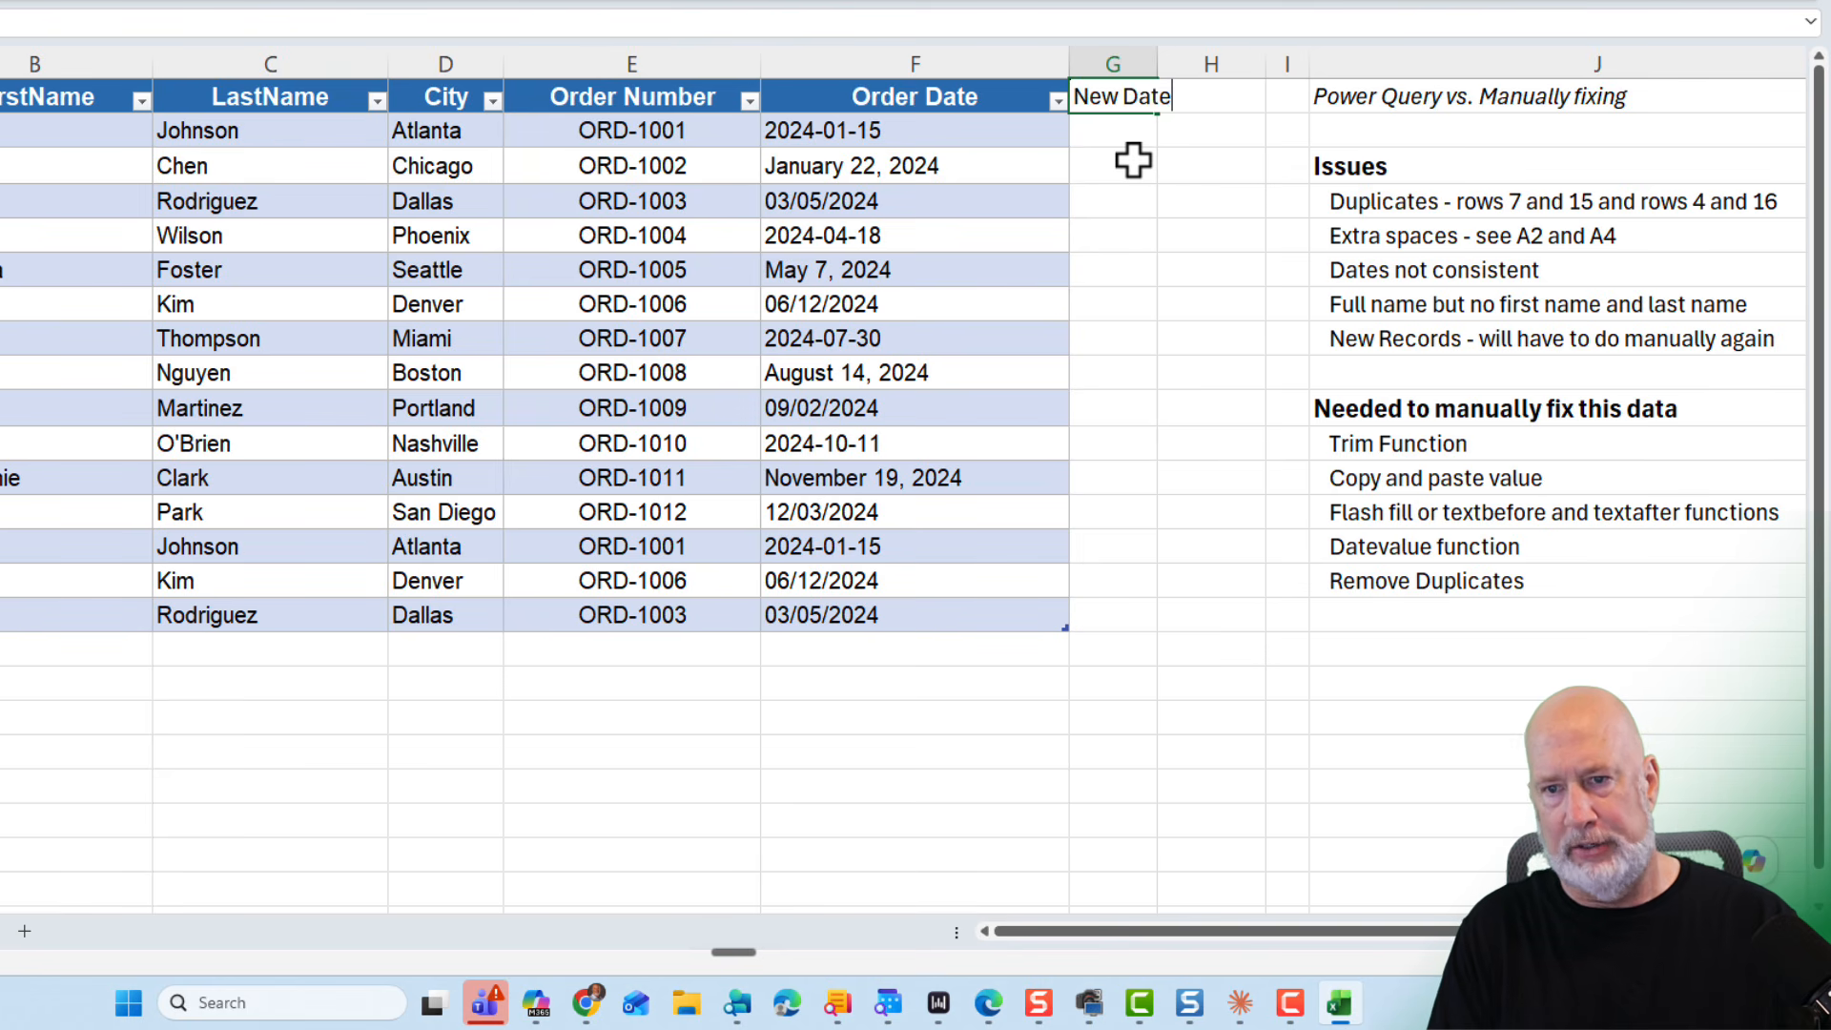
key("Return")
- Enter a DATEVALUE formula converting each row's Order Date in the New Date column
type("=")
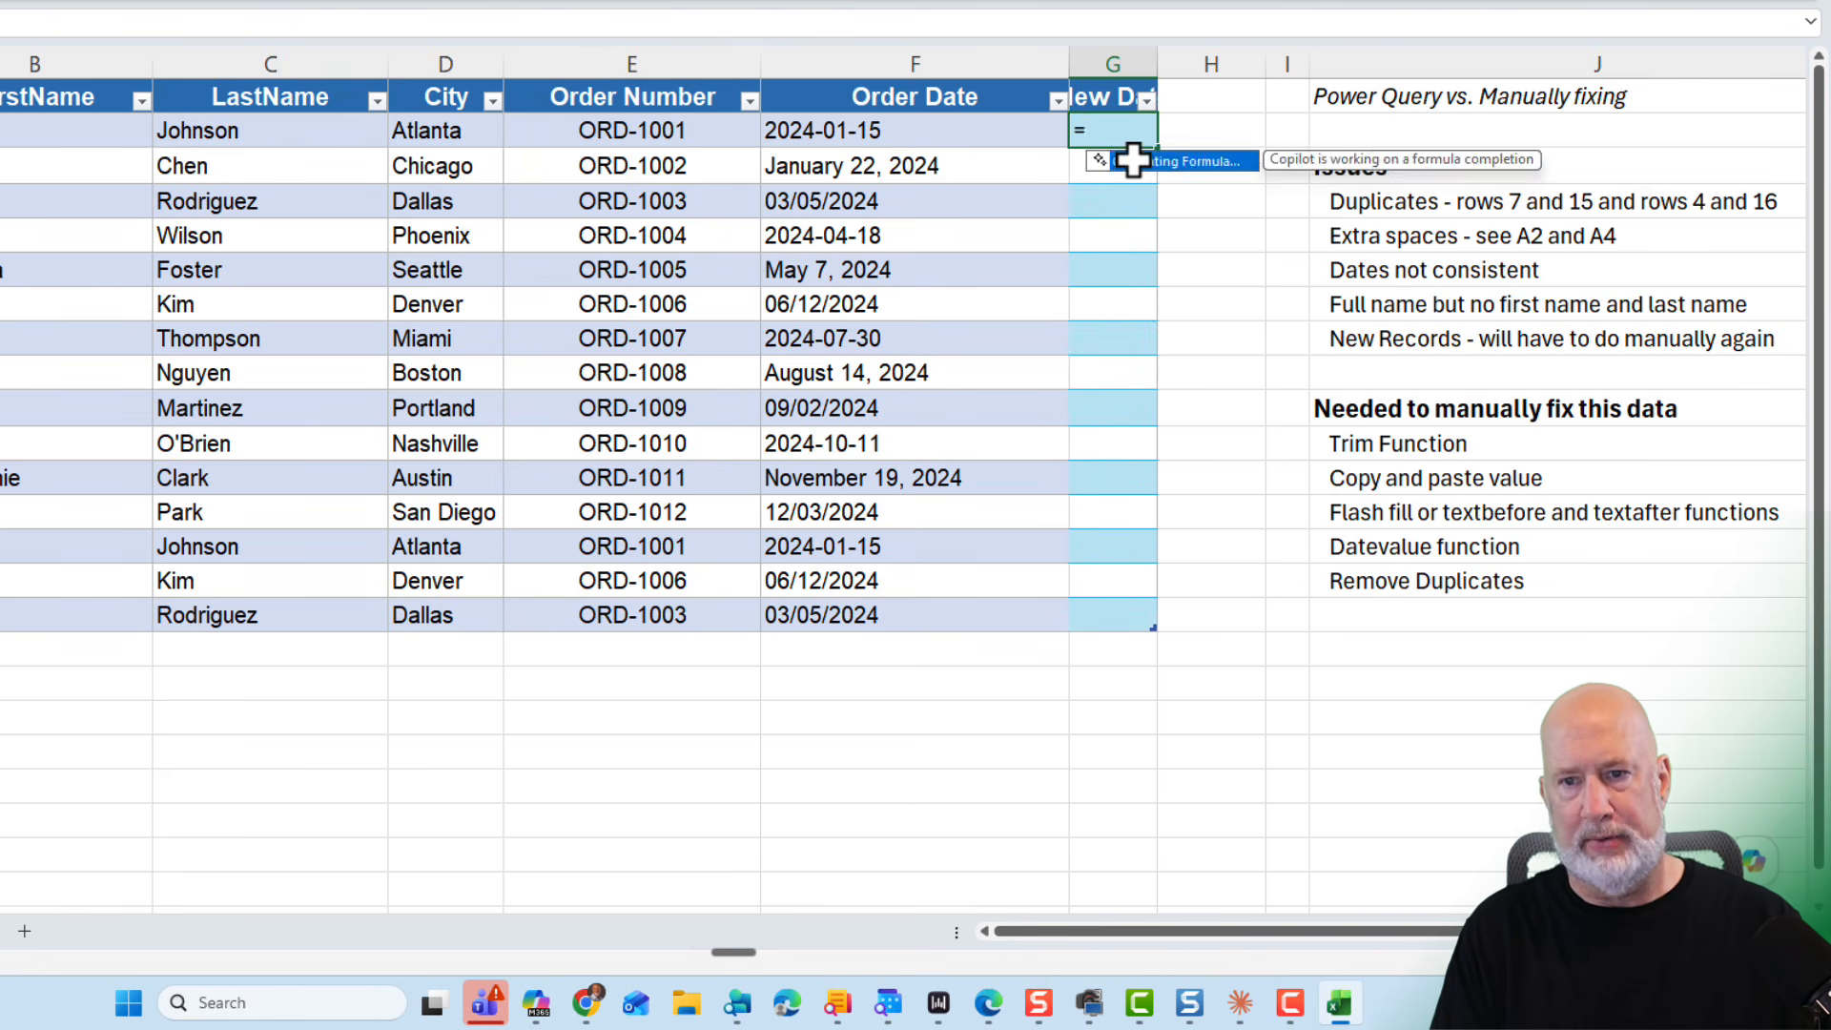
type("date")
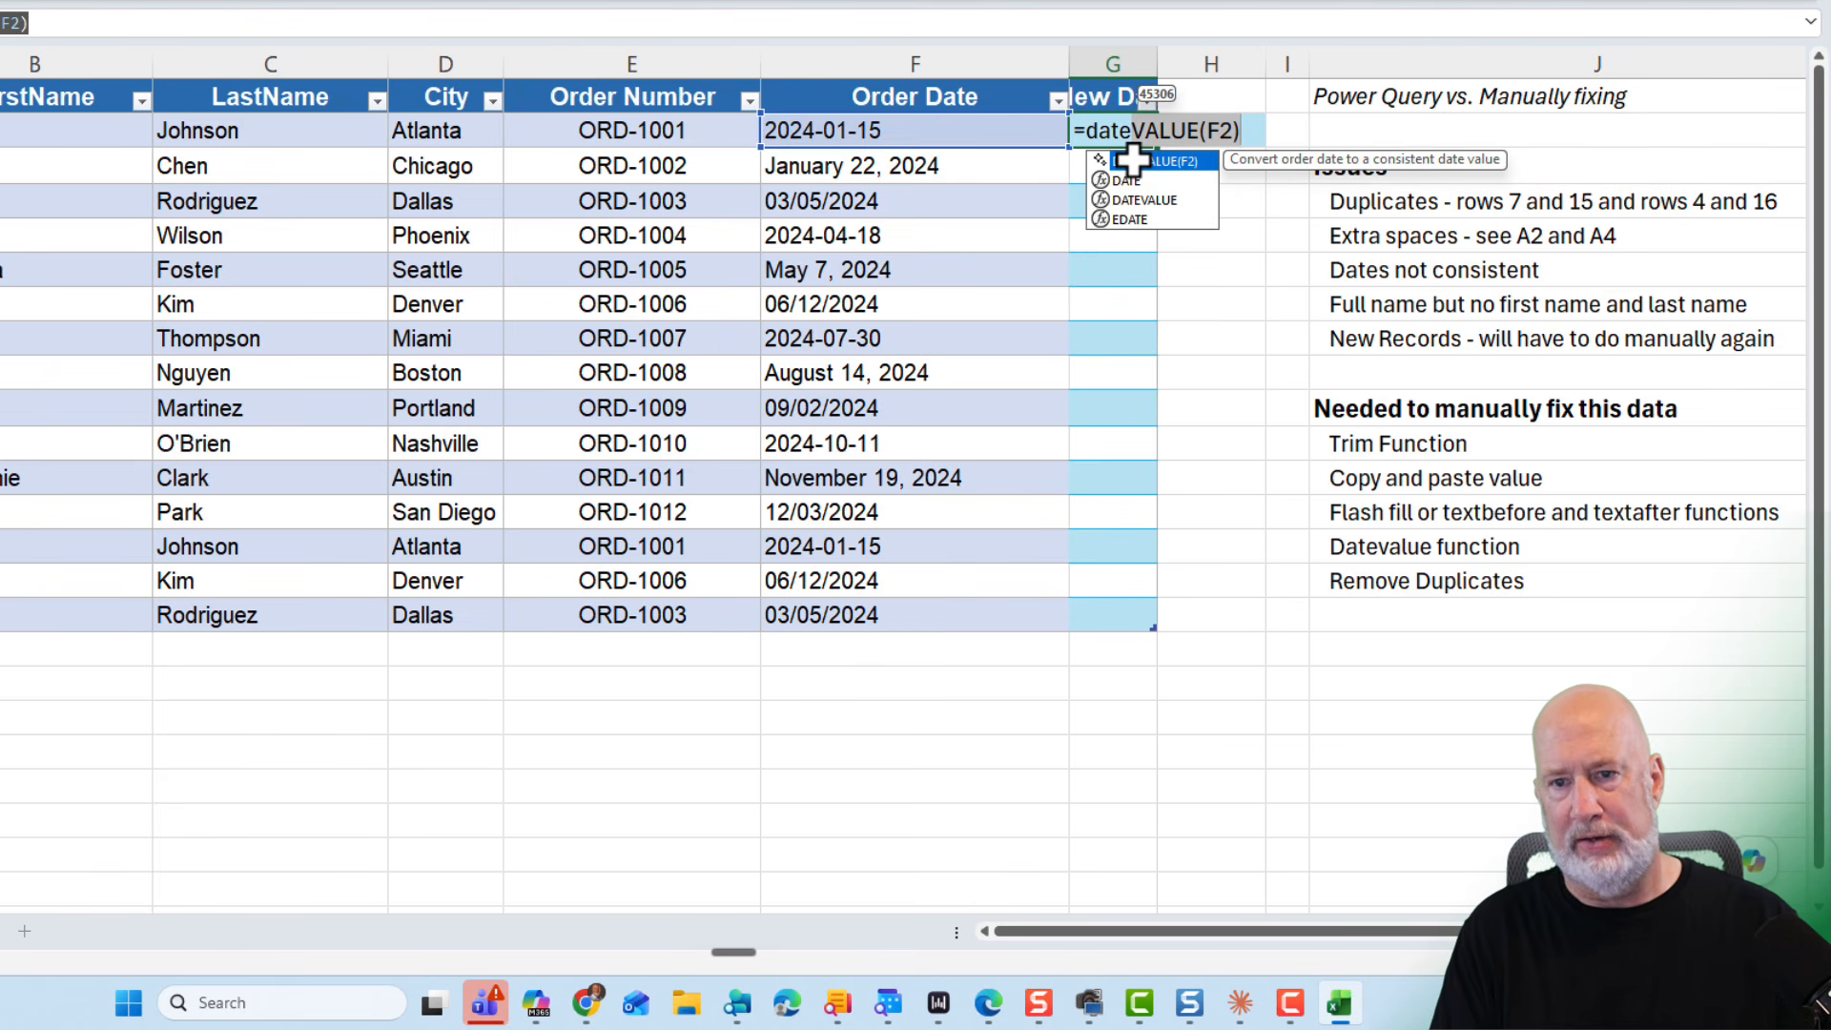
key("Tab")
key("Return")
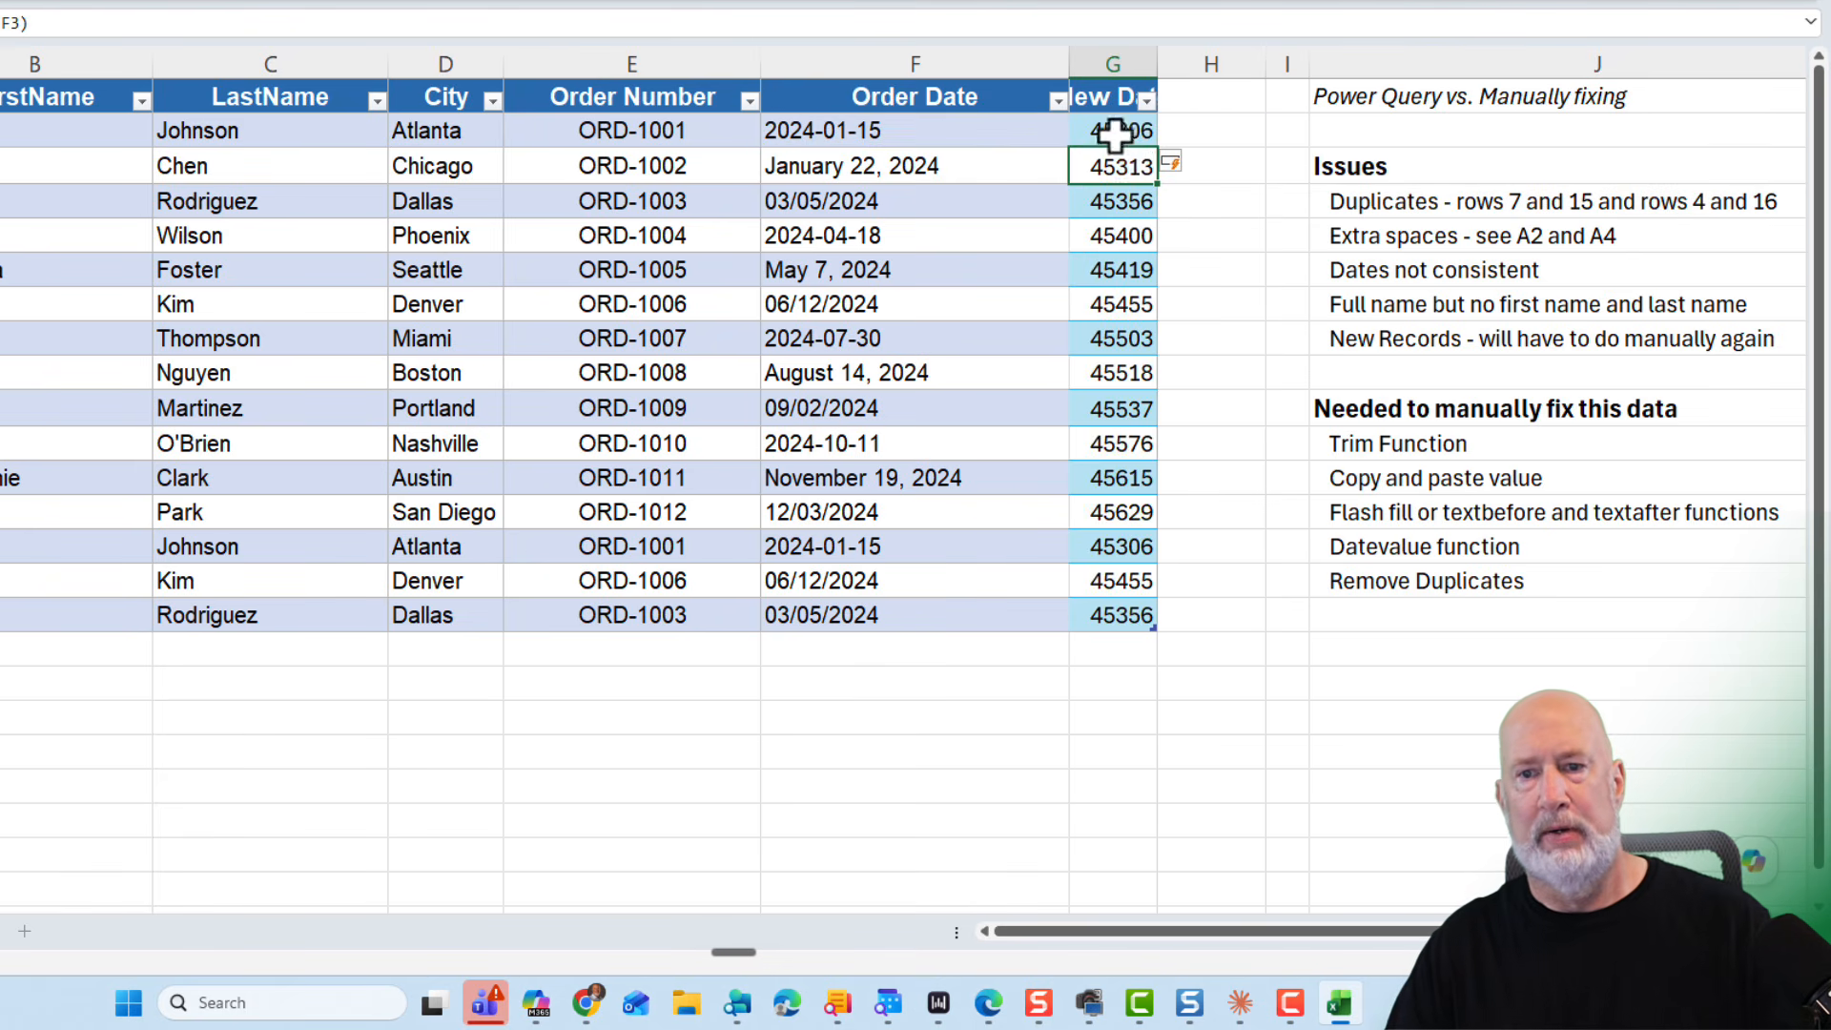
- Format the New Date values as Date and widen the column to show them
left_click_drag(1114, 133, 1114, 615)
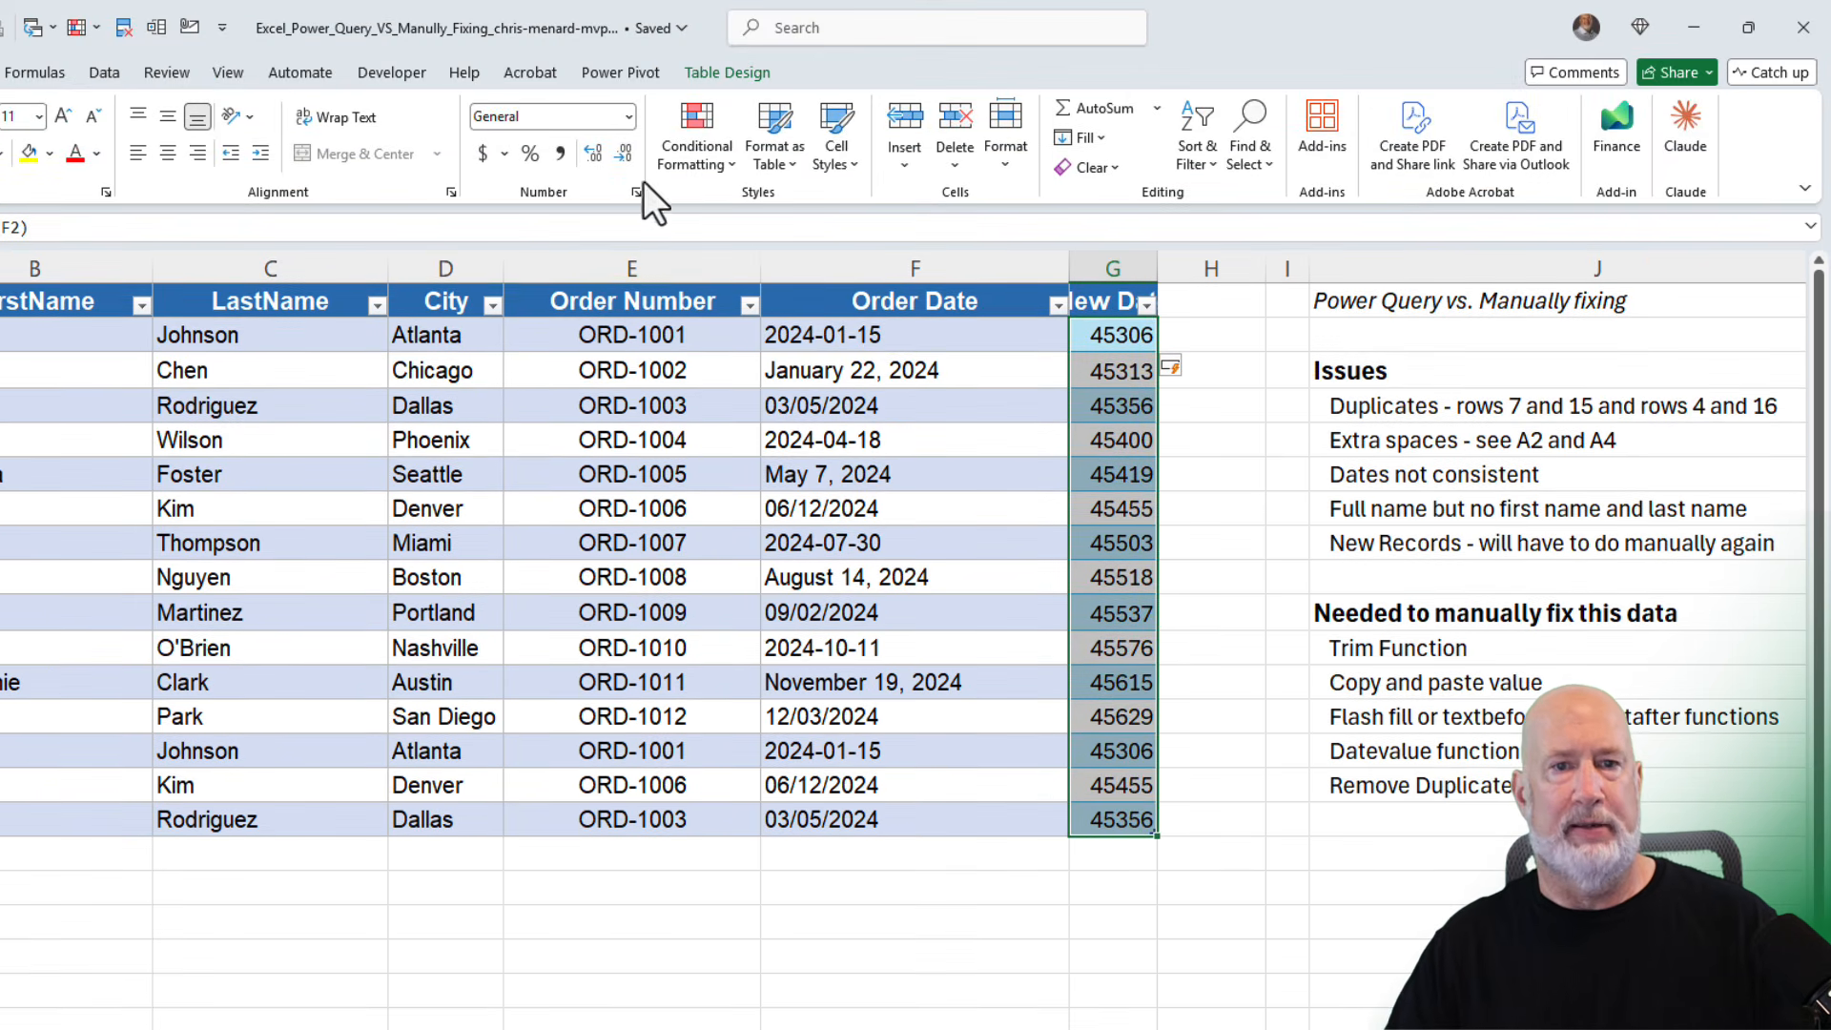
left_click(629, 116)
left_click(615, 368)
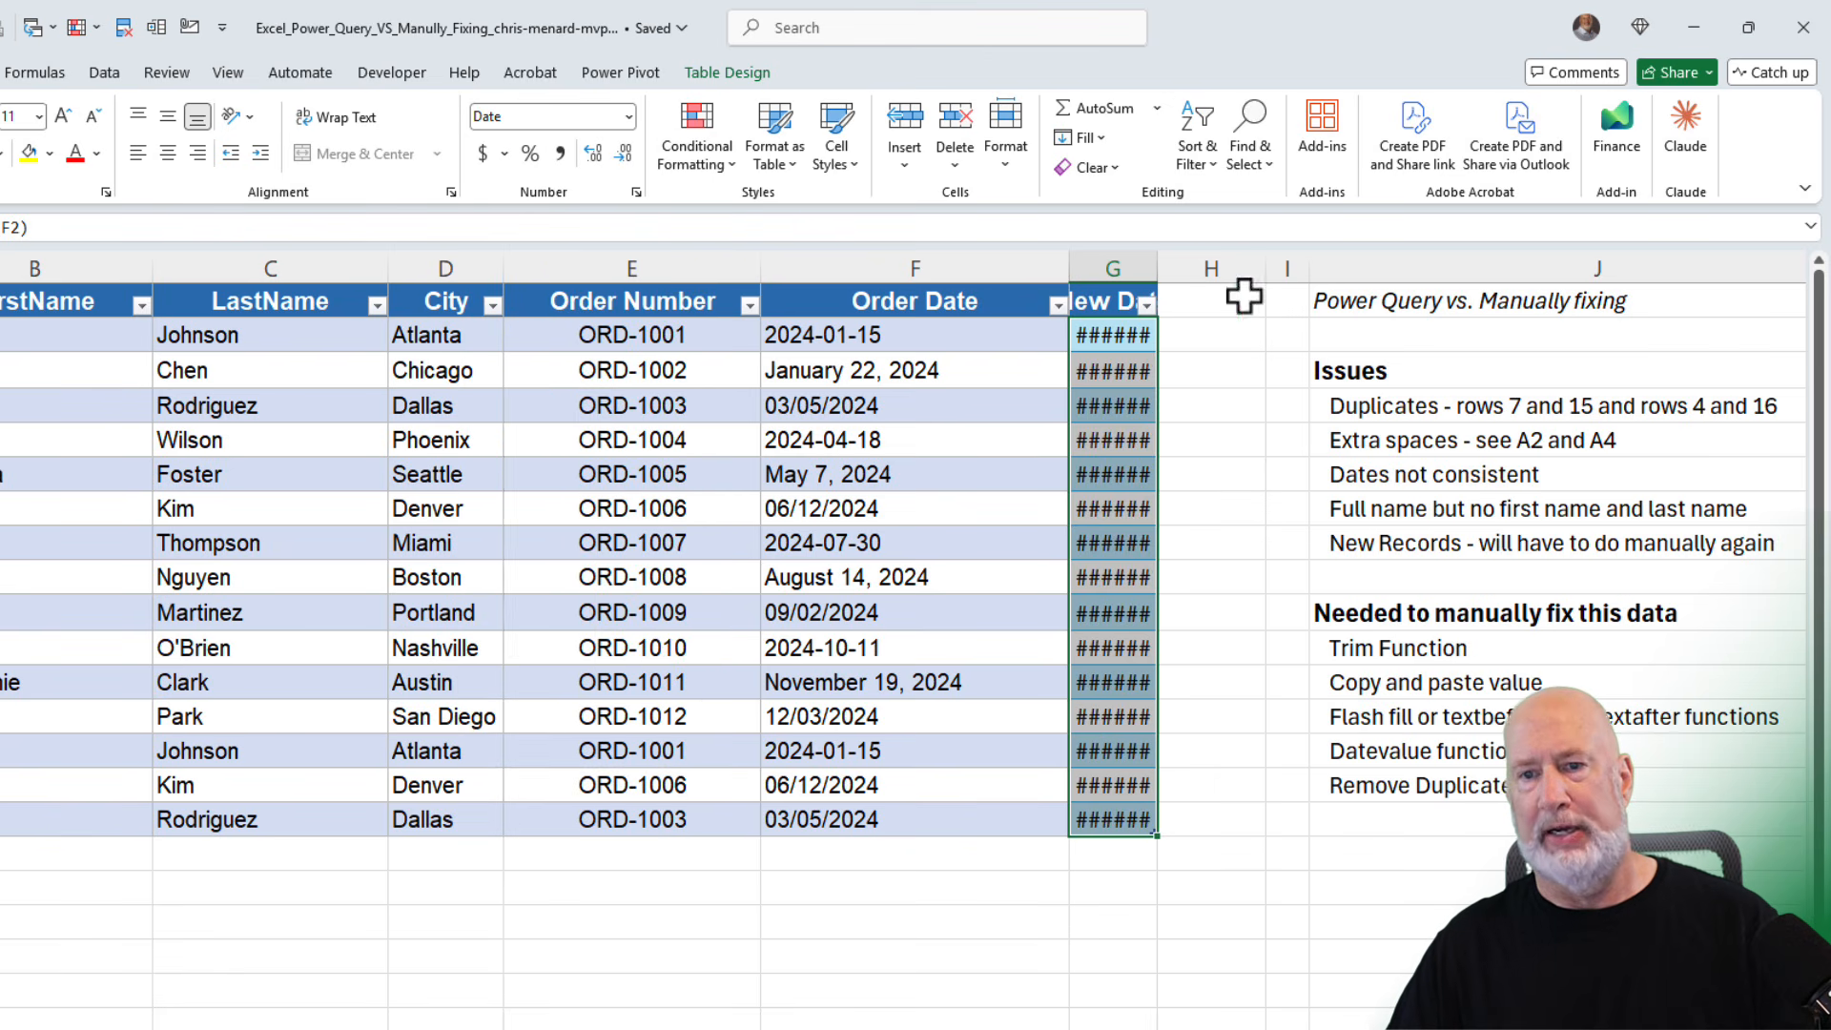
left_click_drag(1159, 264, 1298, 269)
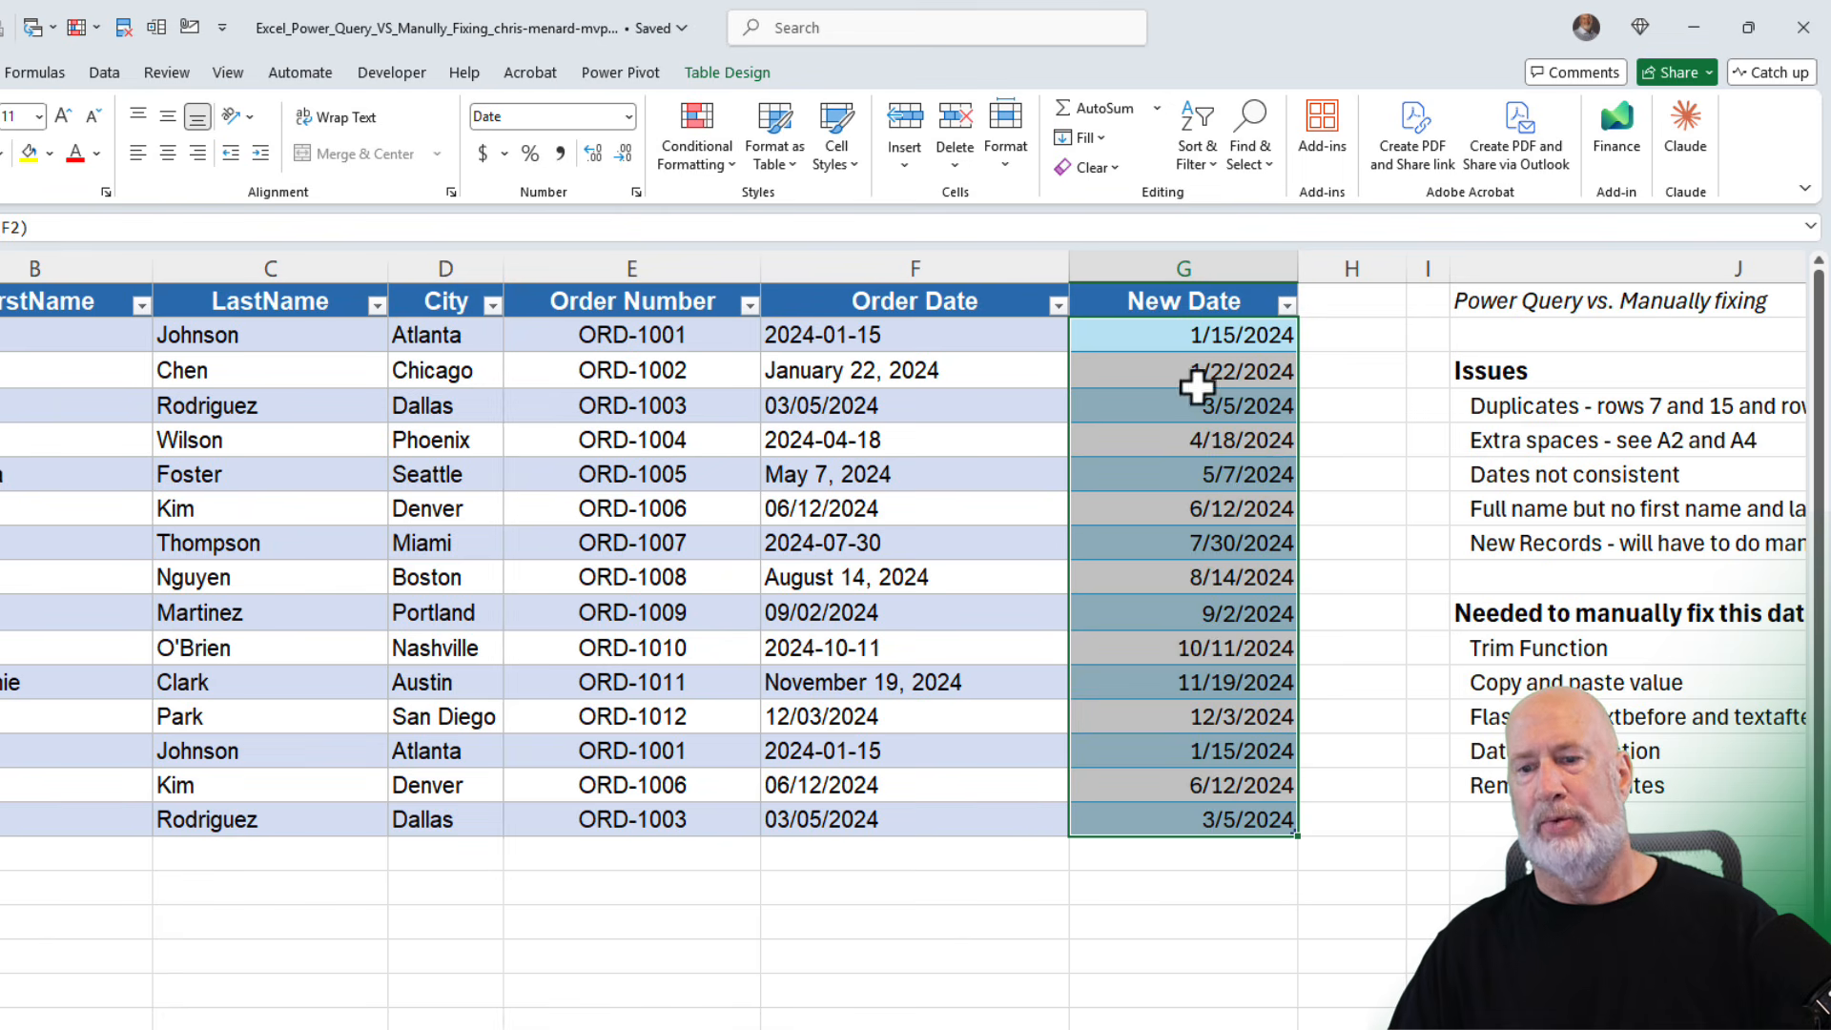
left_click(1192, 587)
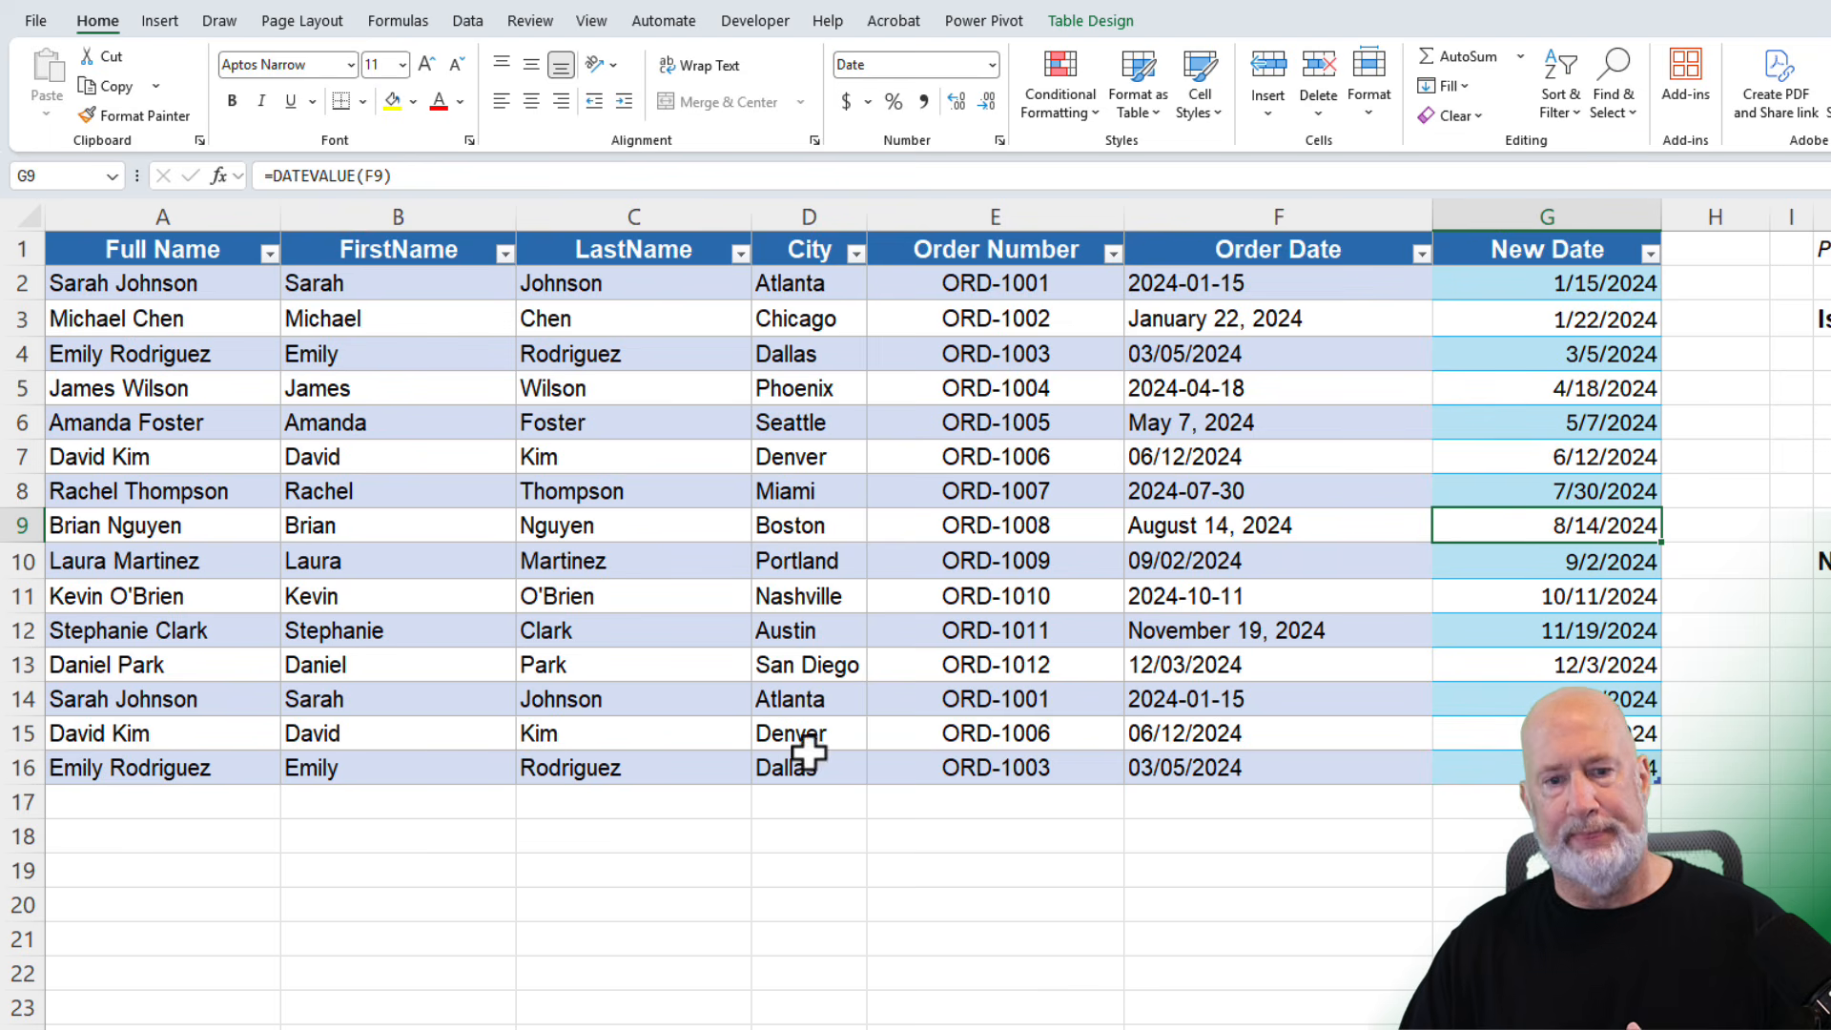
left_click(701, 355)
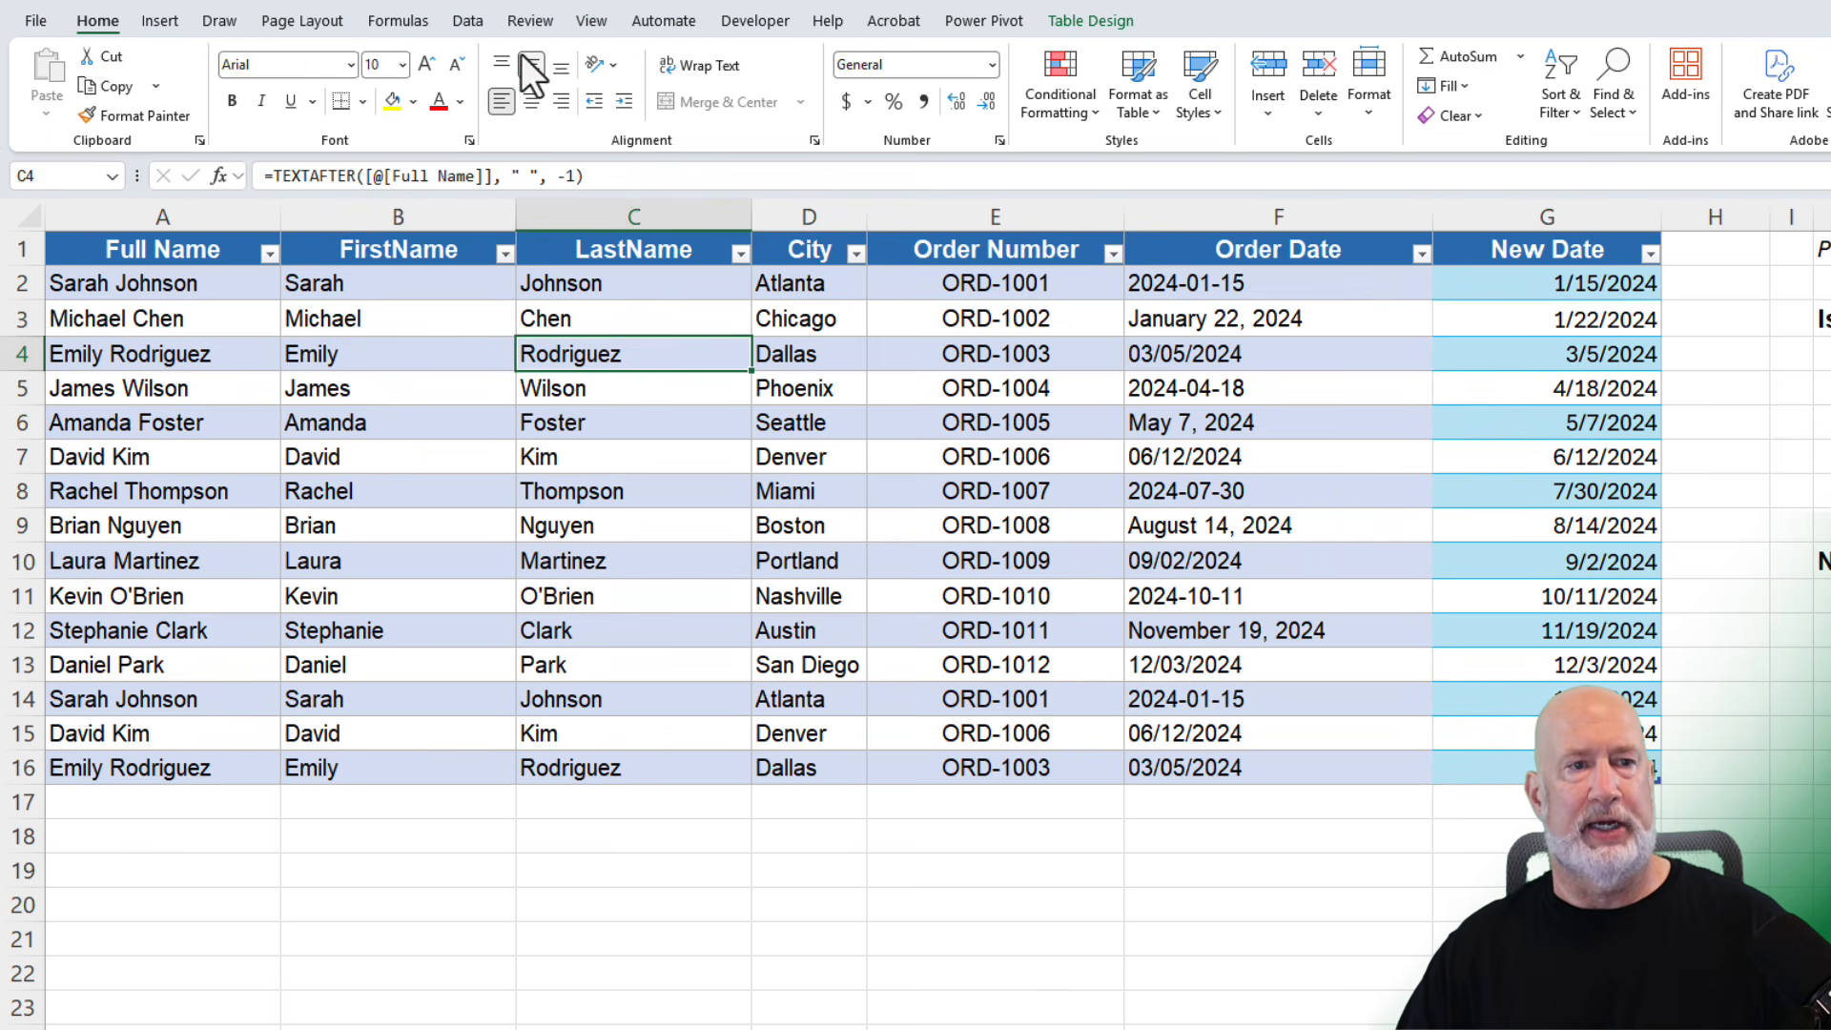
- Remove duplicate rows from the order table
left_click(472, 23)
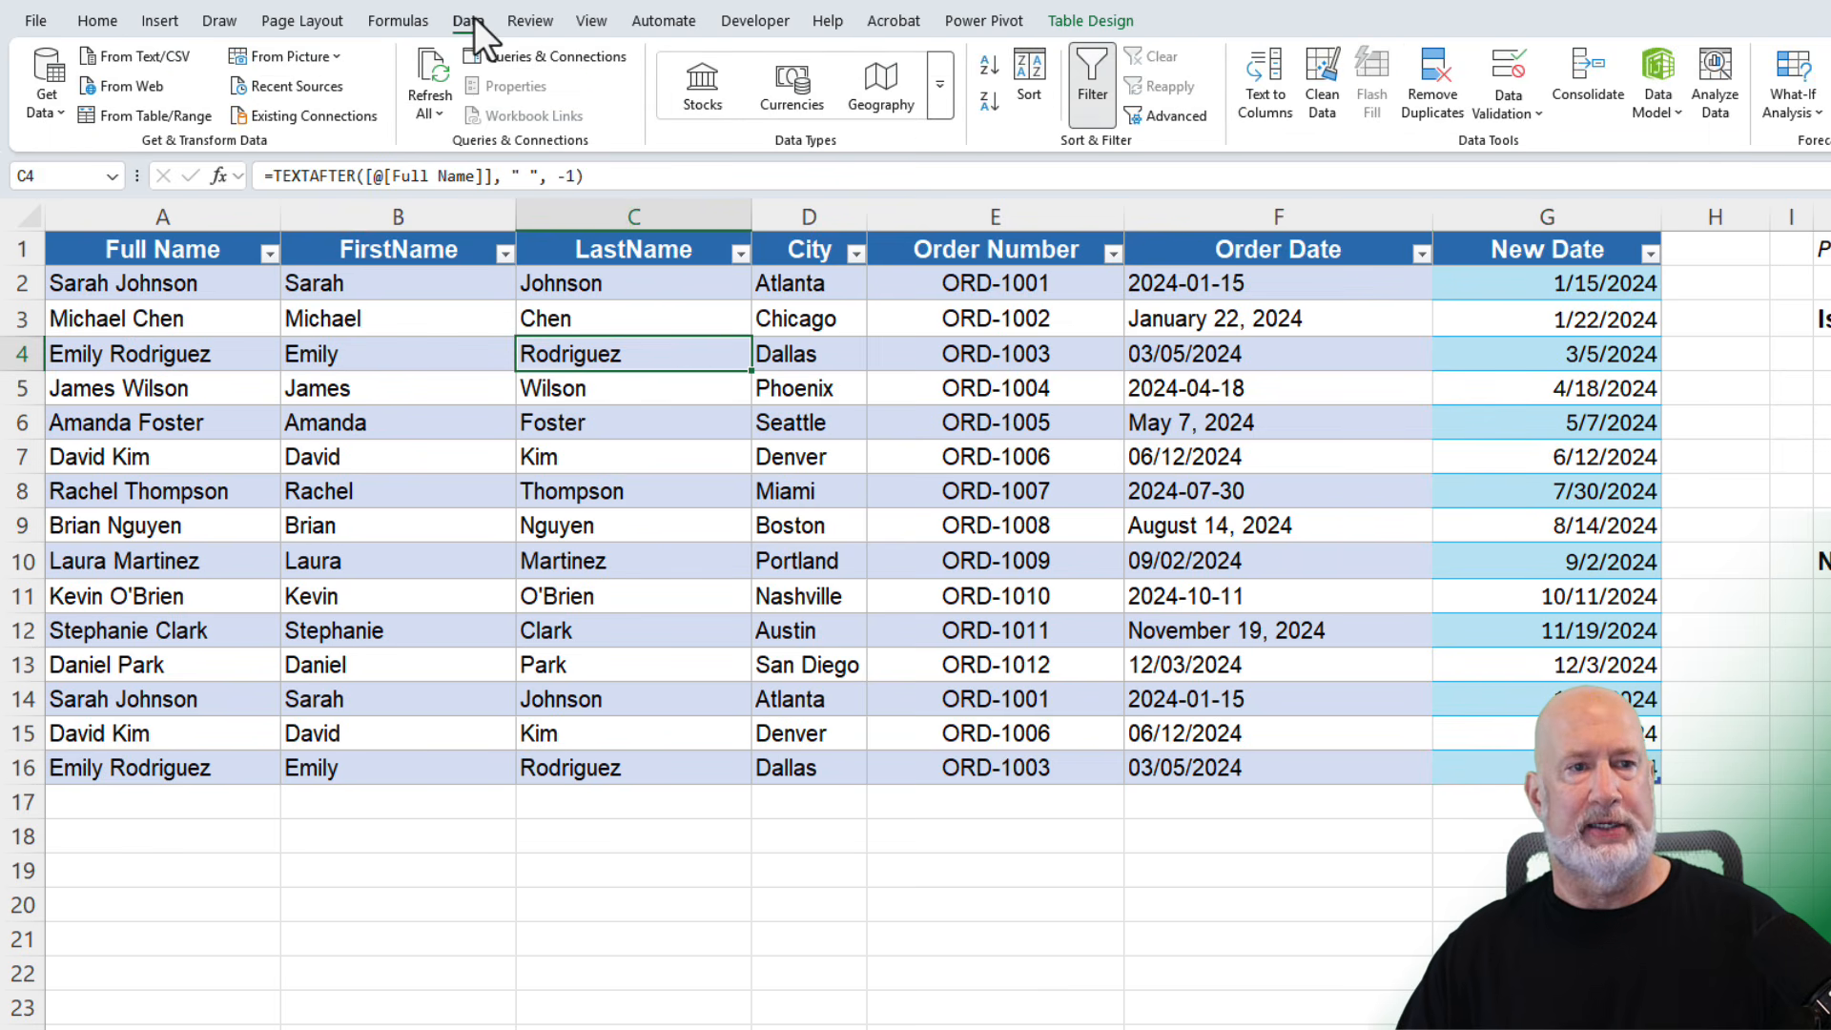
left_click(1428, 88)
left_click(1449, 534)
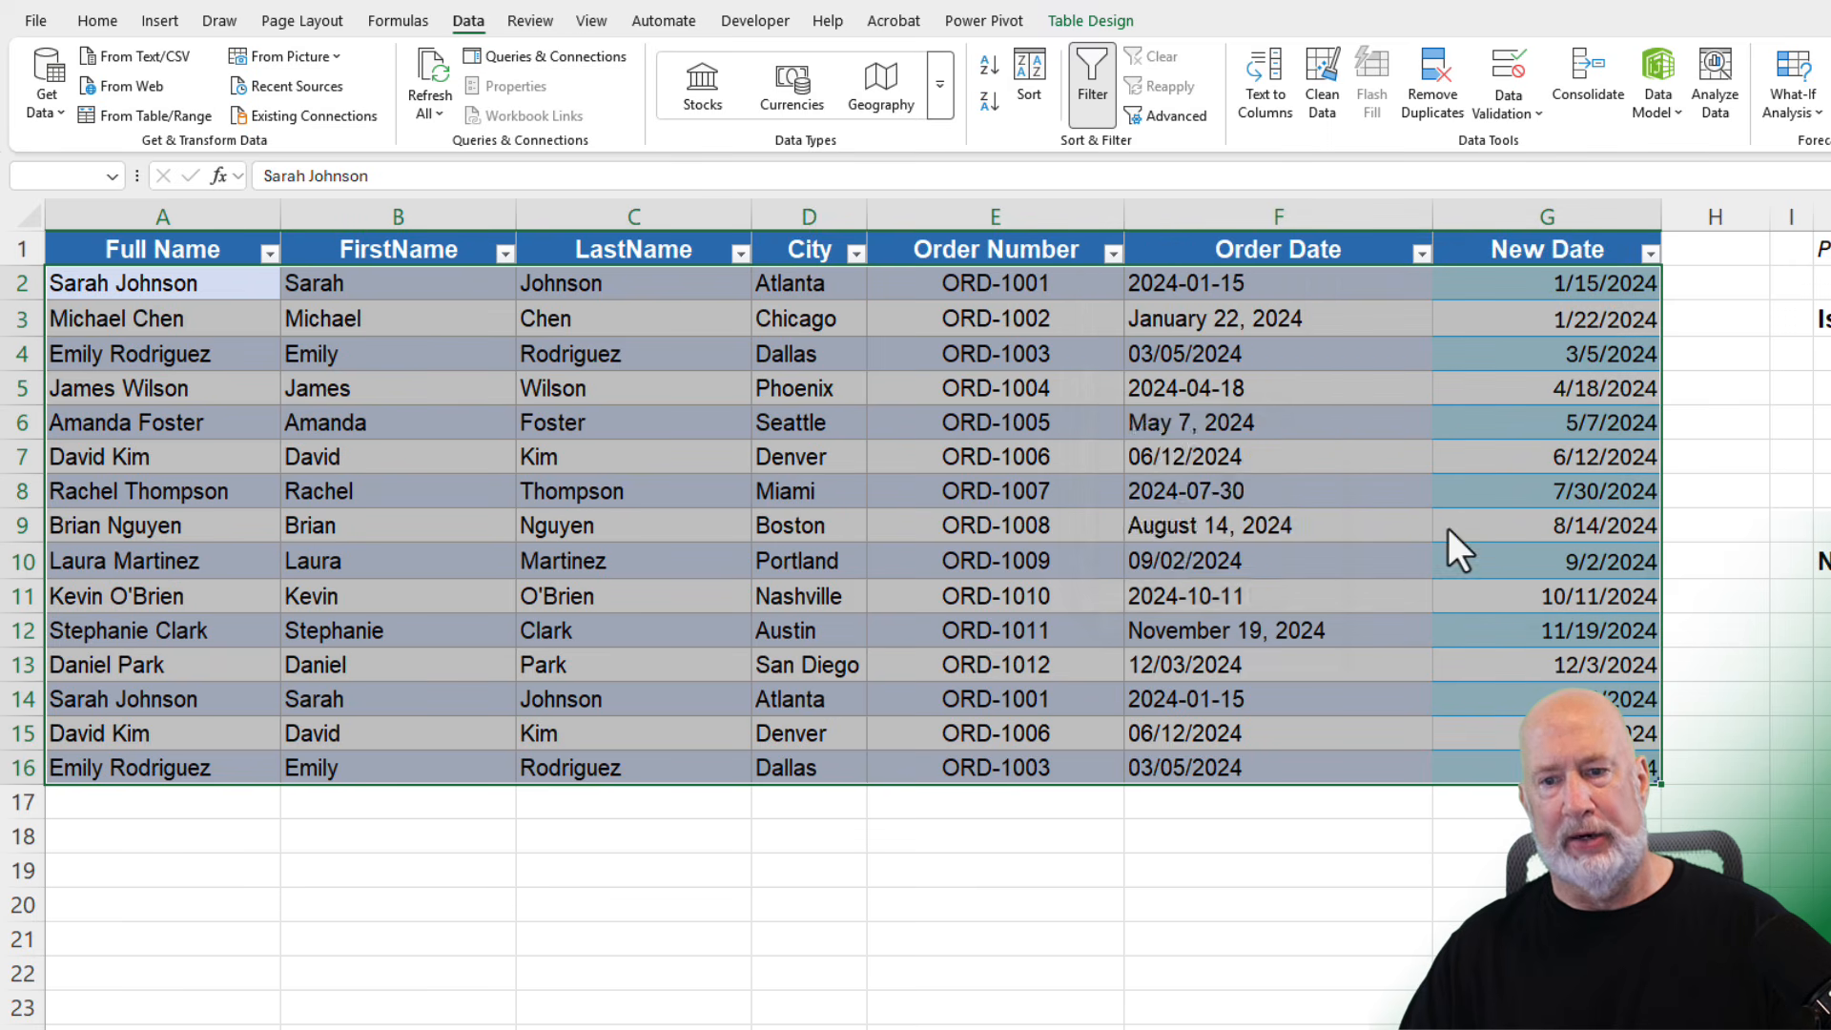
left_click(1237, 606)
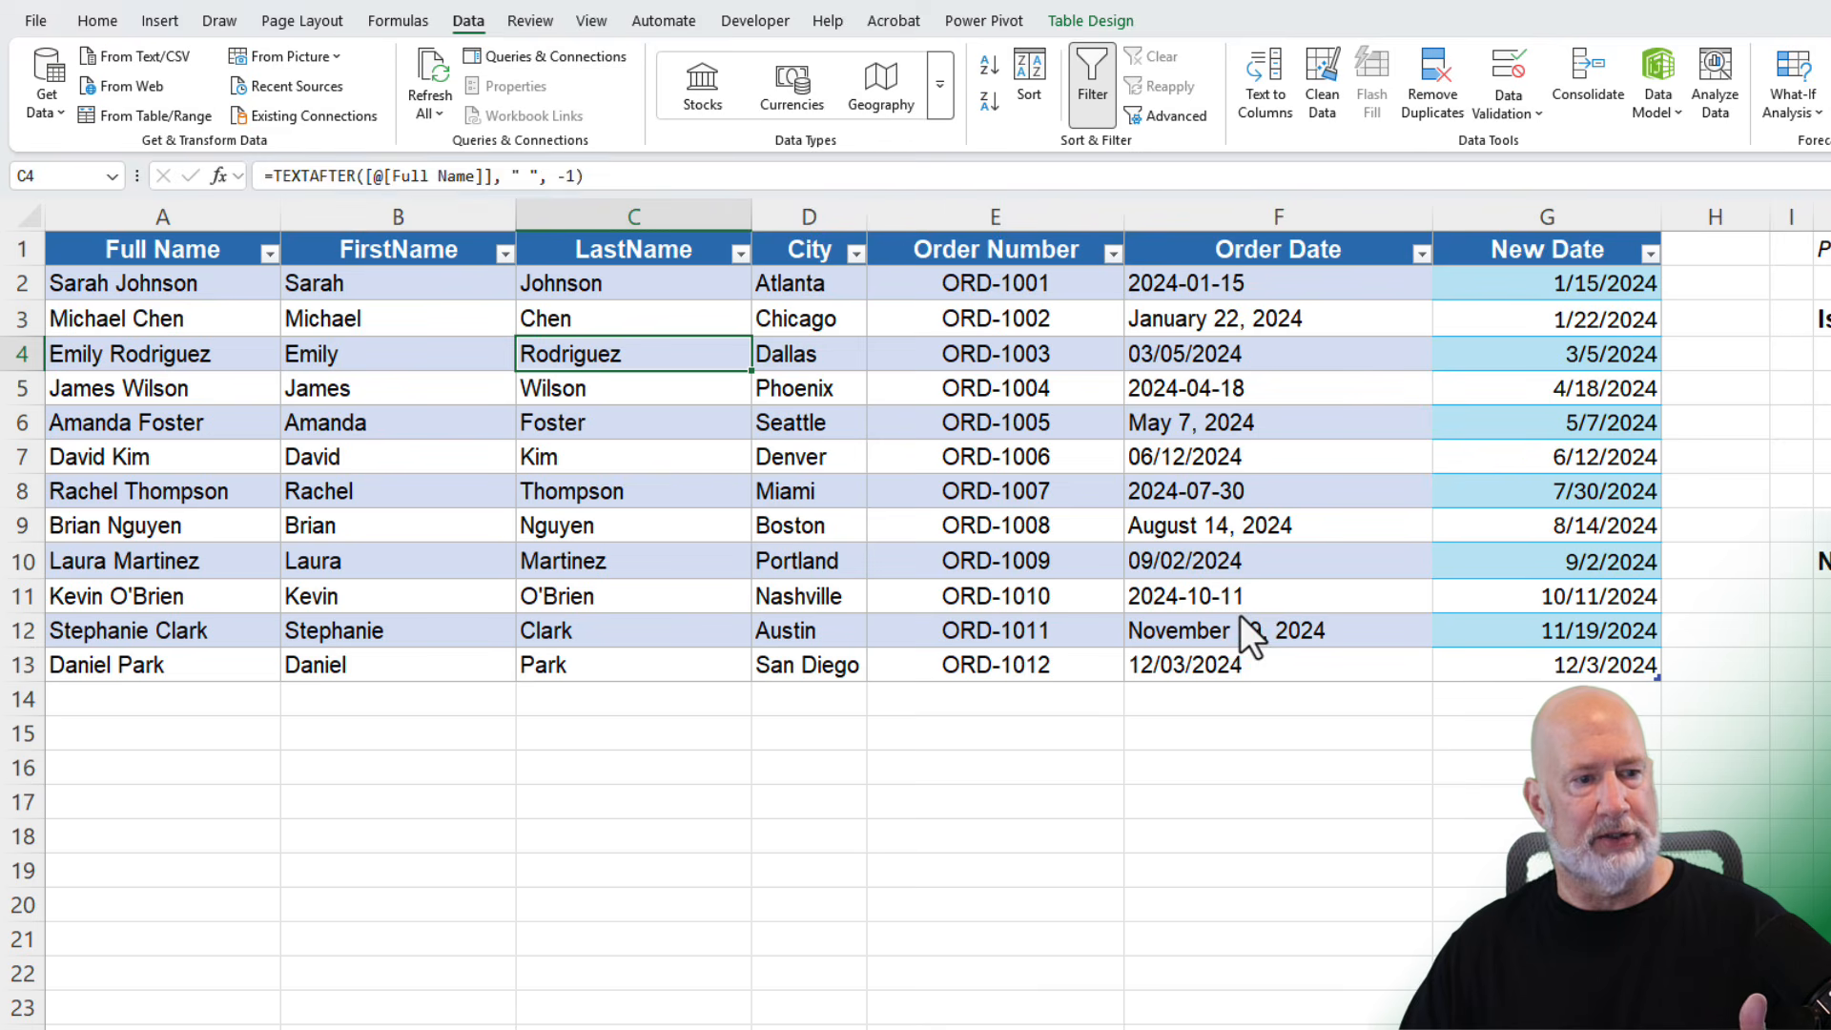
- Restore the workbook to an earlier version containing the original uncleaned order data
left_click(934, 570)
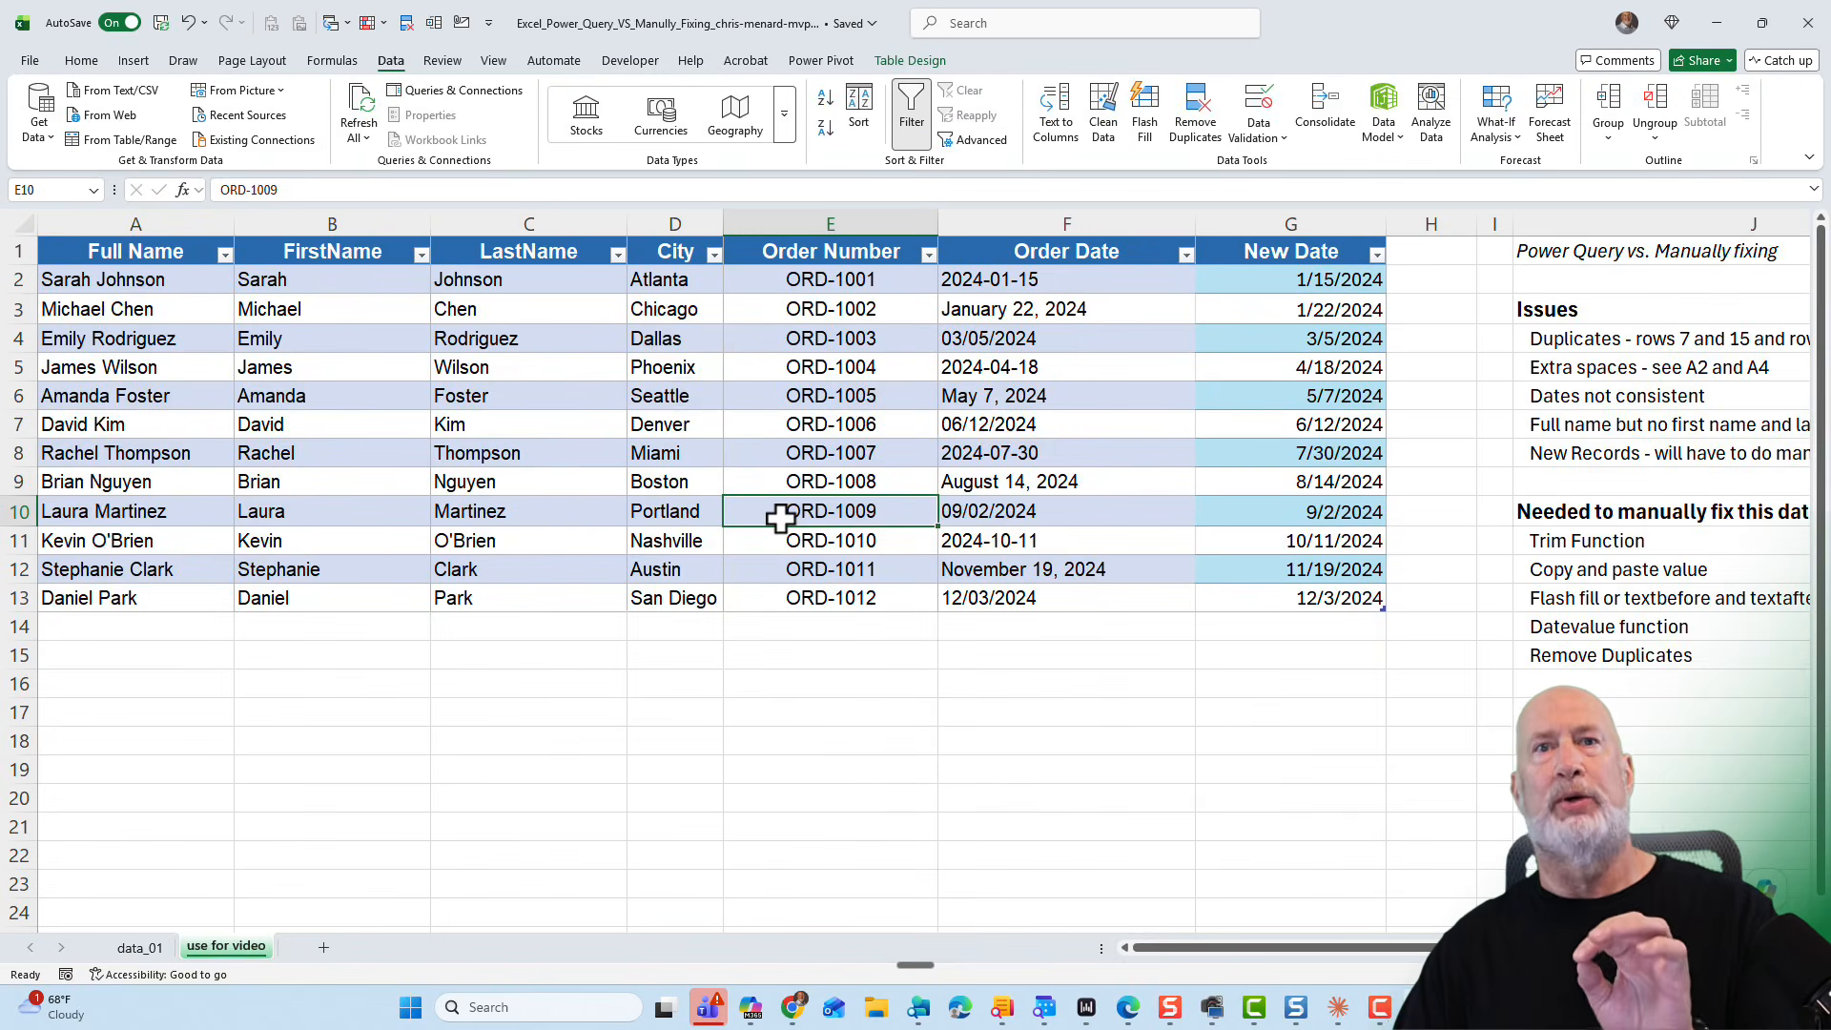
left_click(660, 26)
left_click(618, 235)
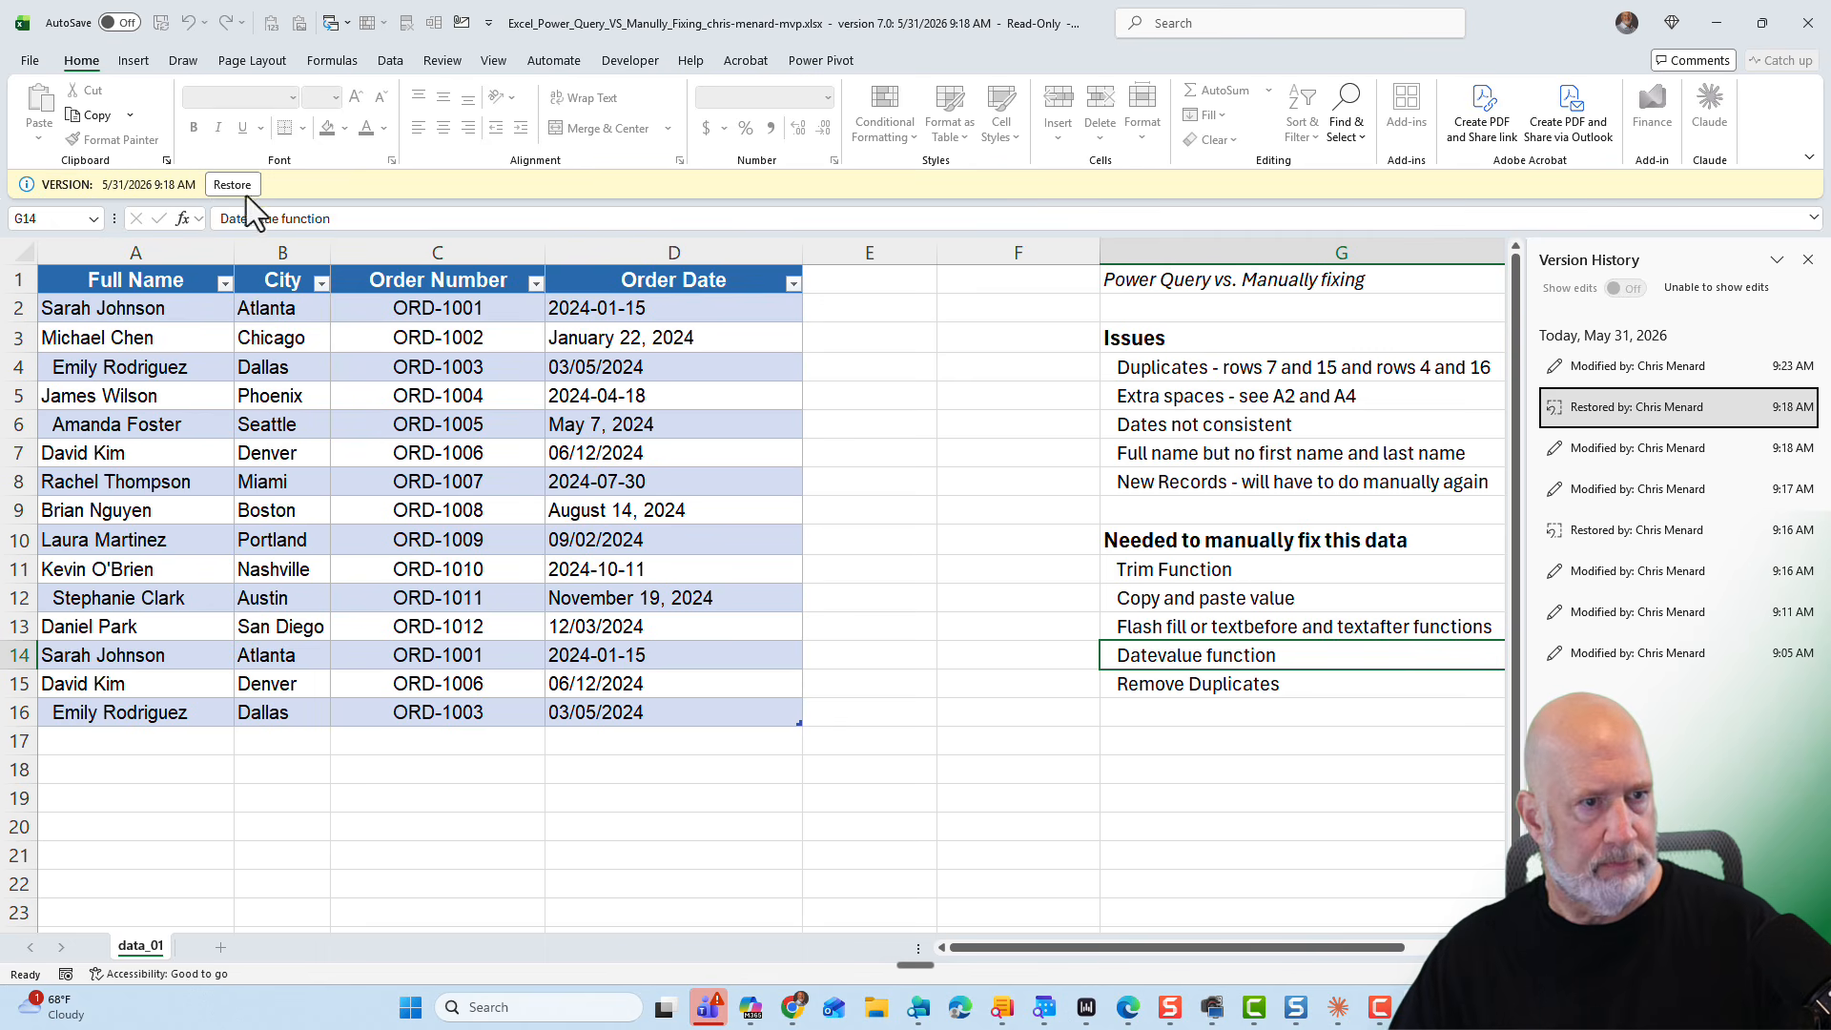
left_click(239, 185)
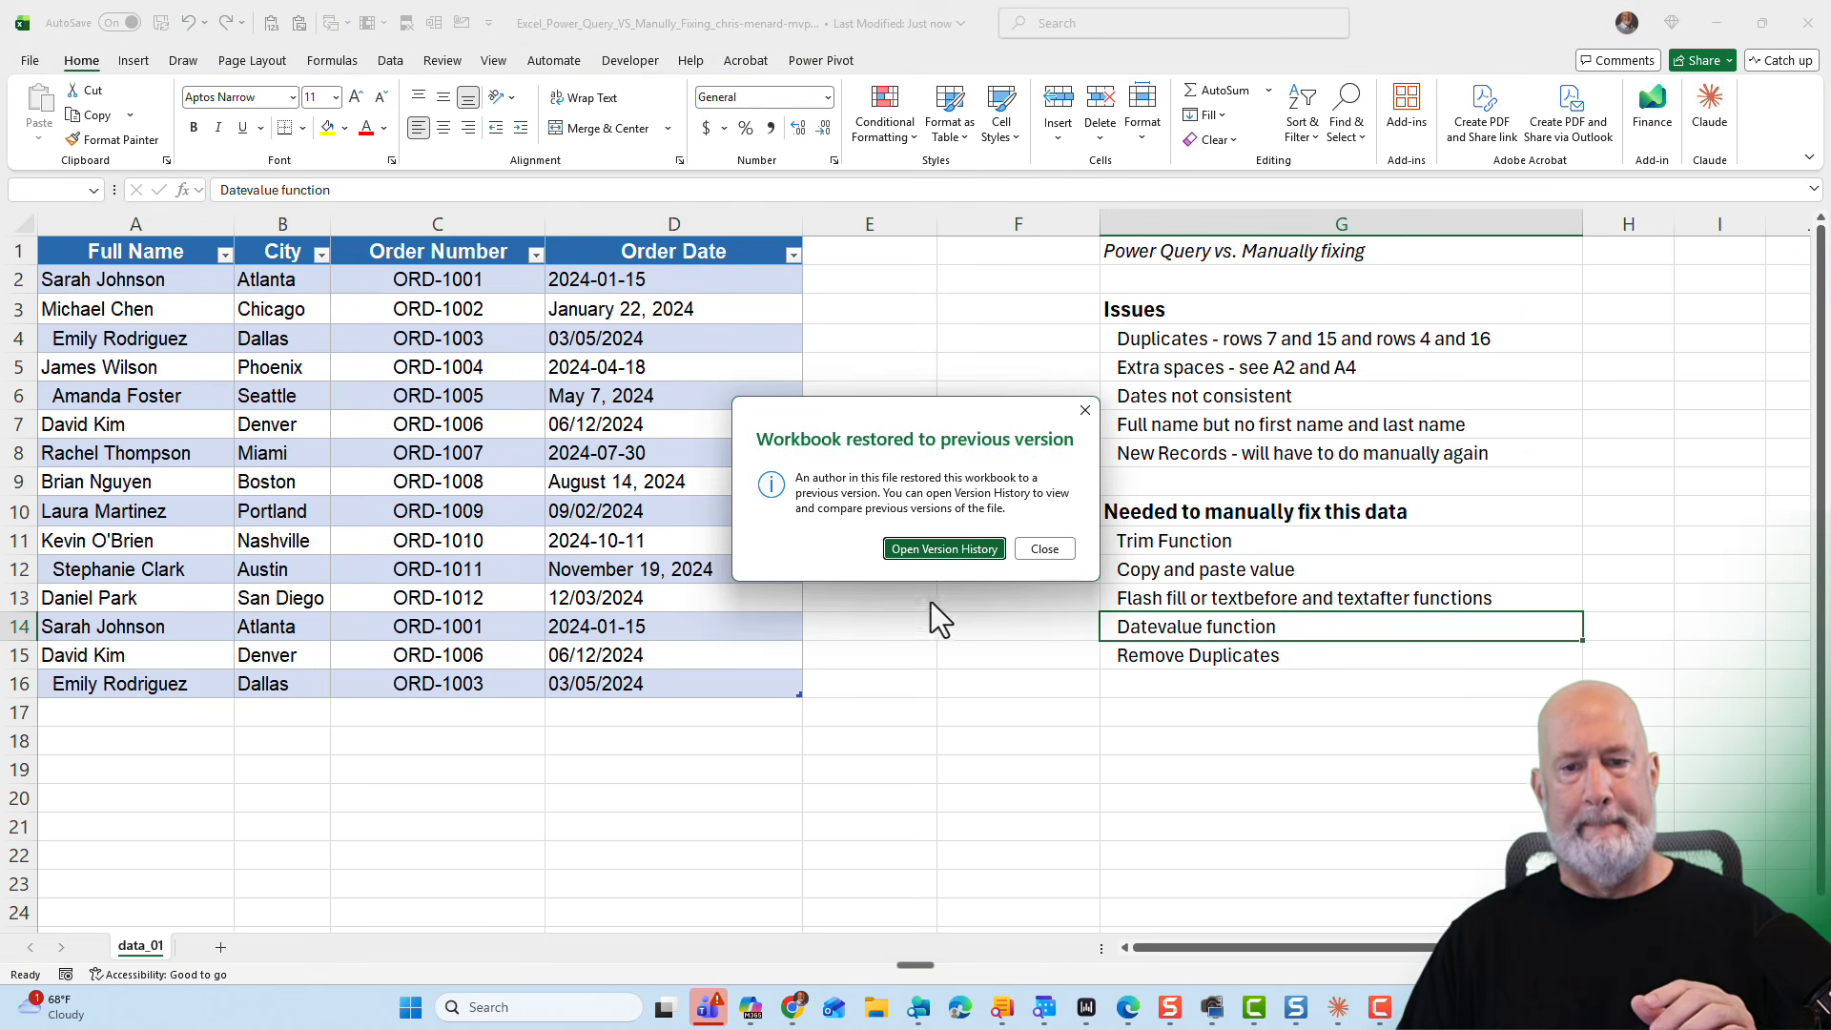
left_click(1044, 548)
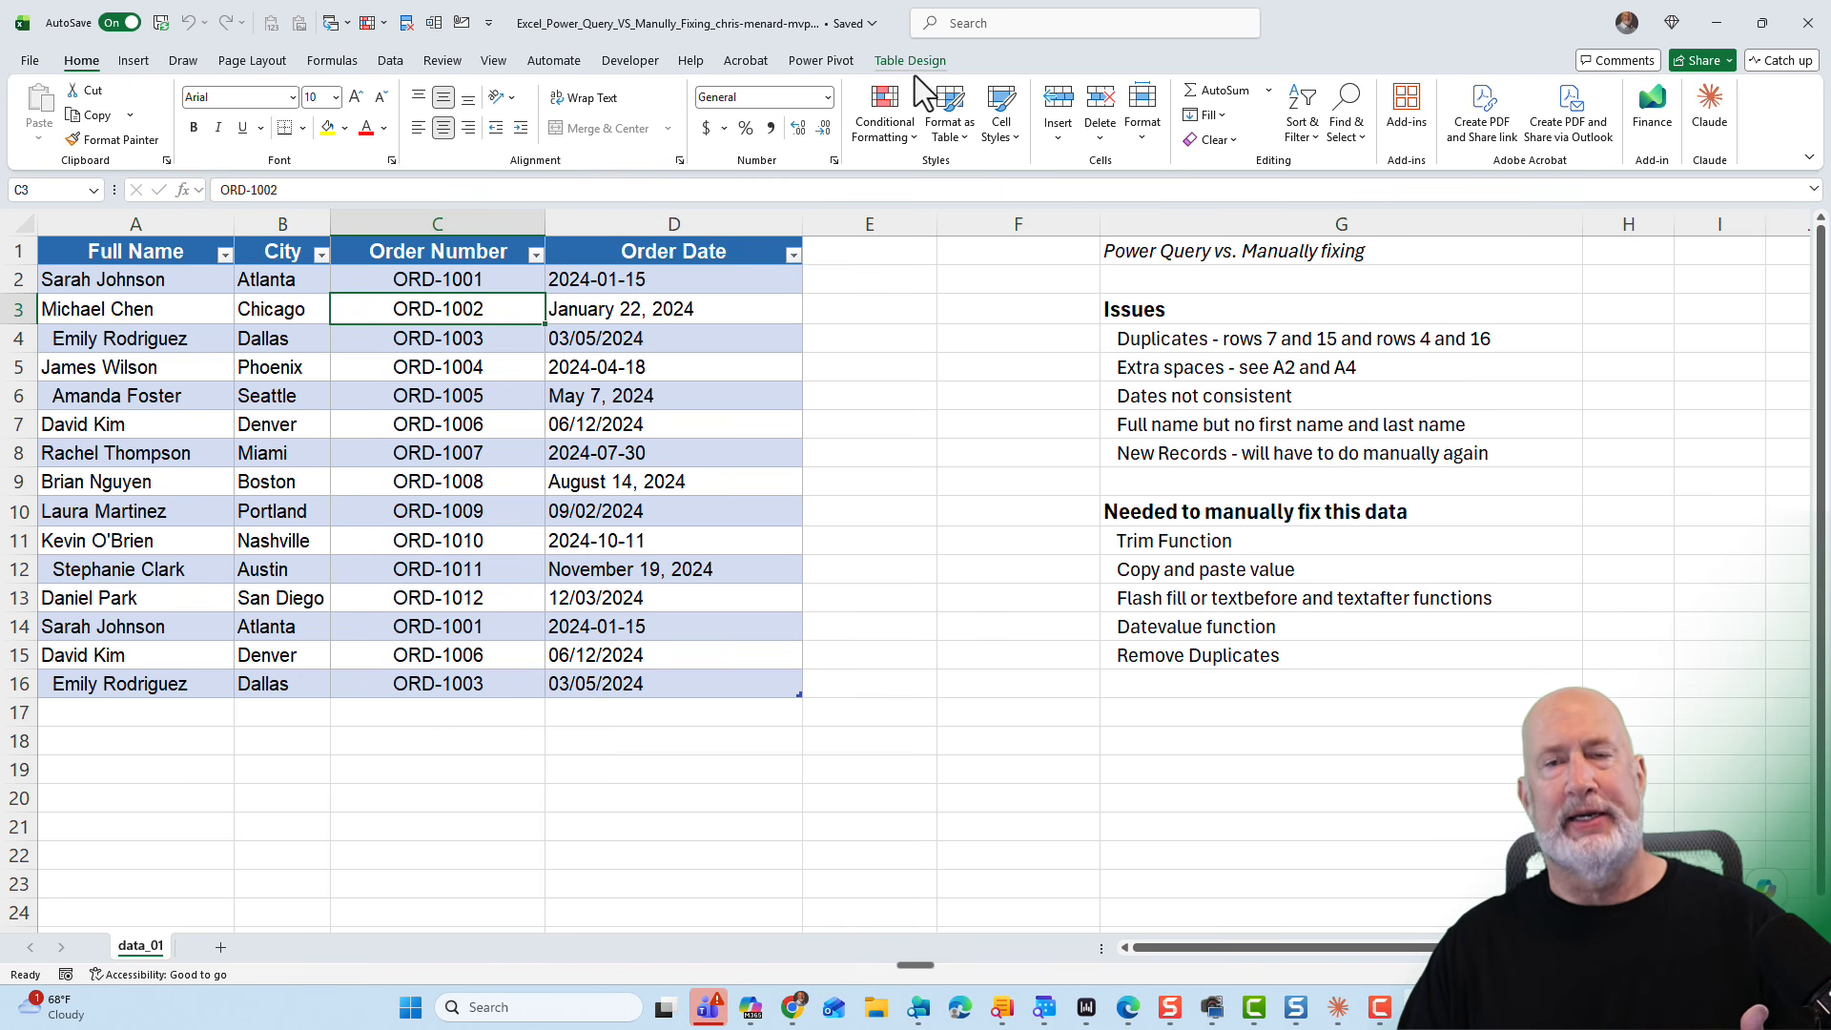
- Load the order table into the Power Query Editor from the table range
left_click(391, 62)
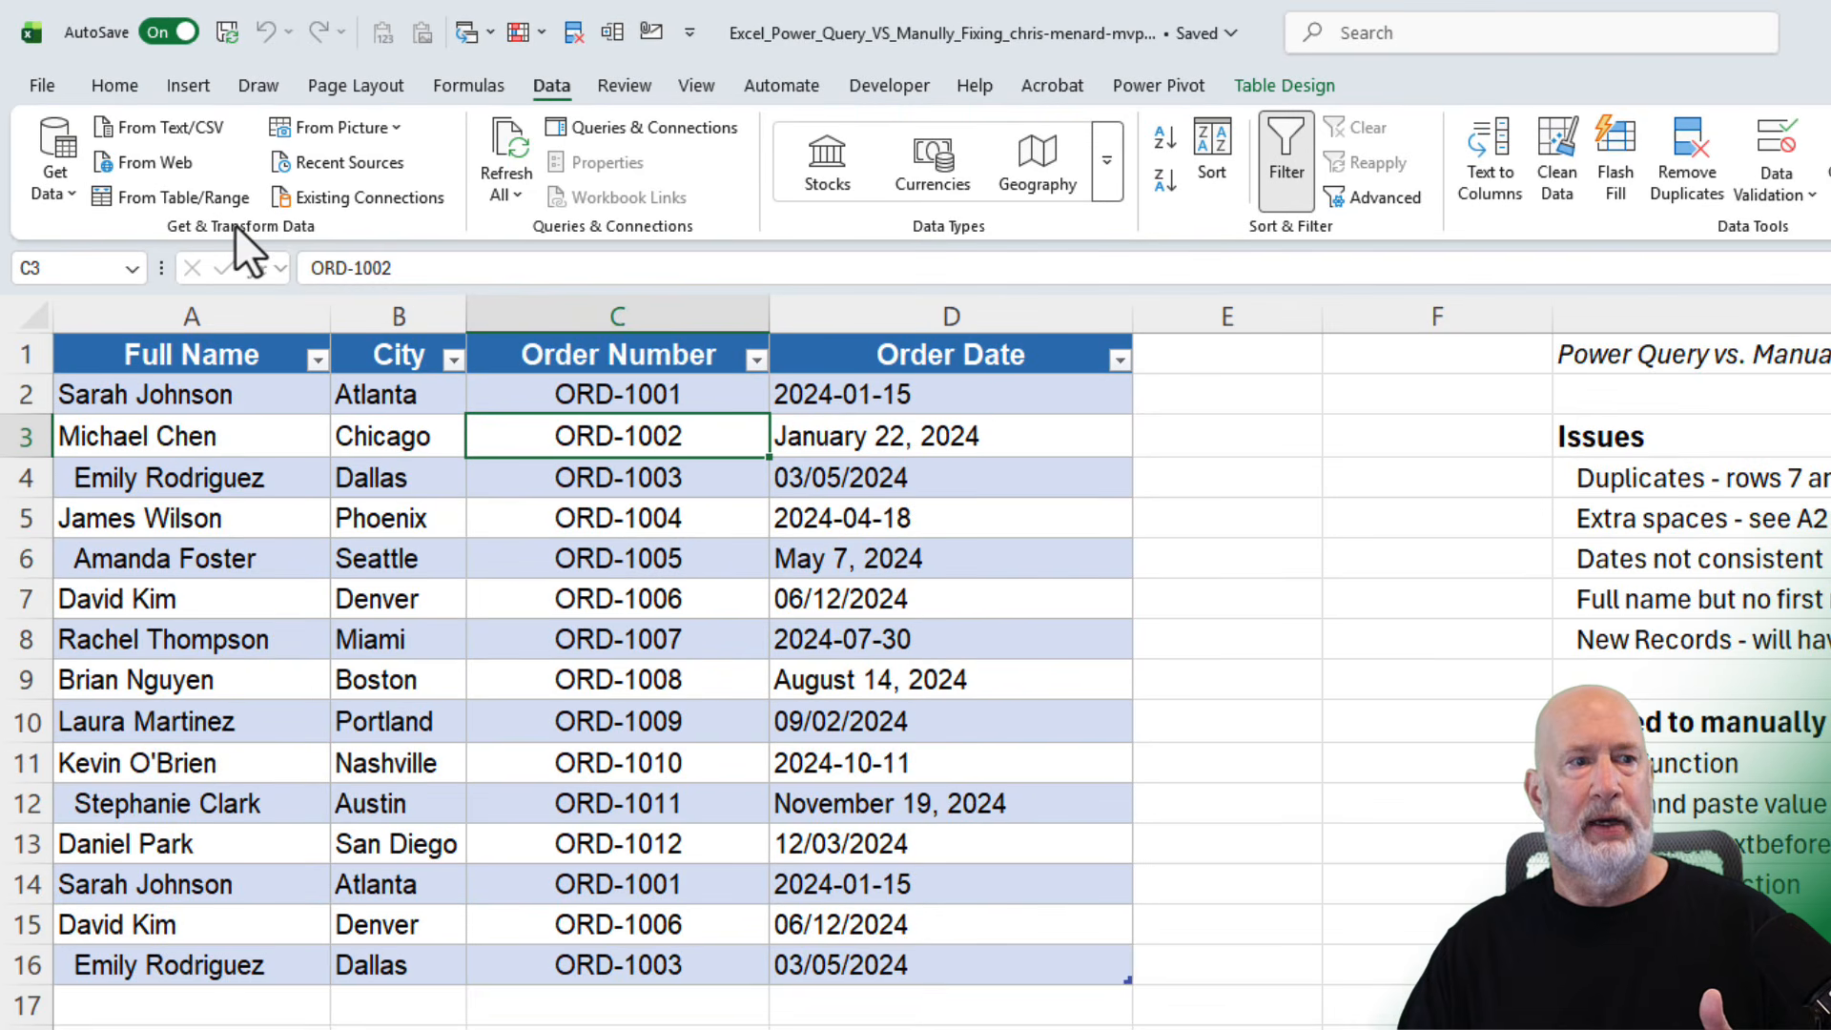
left_click(185, 198)
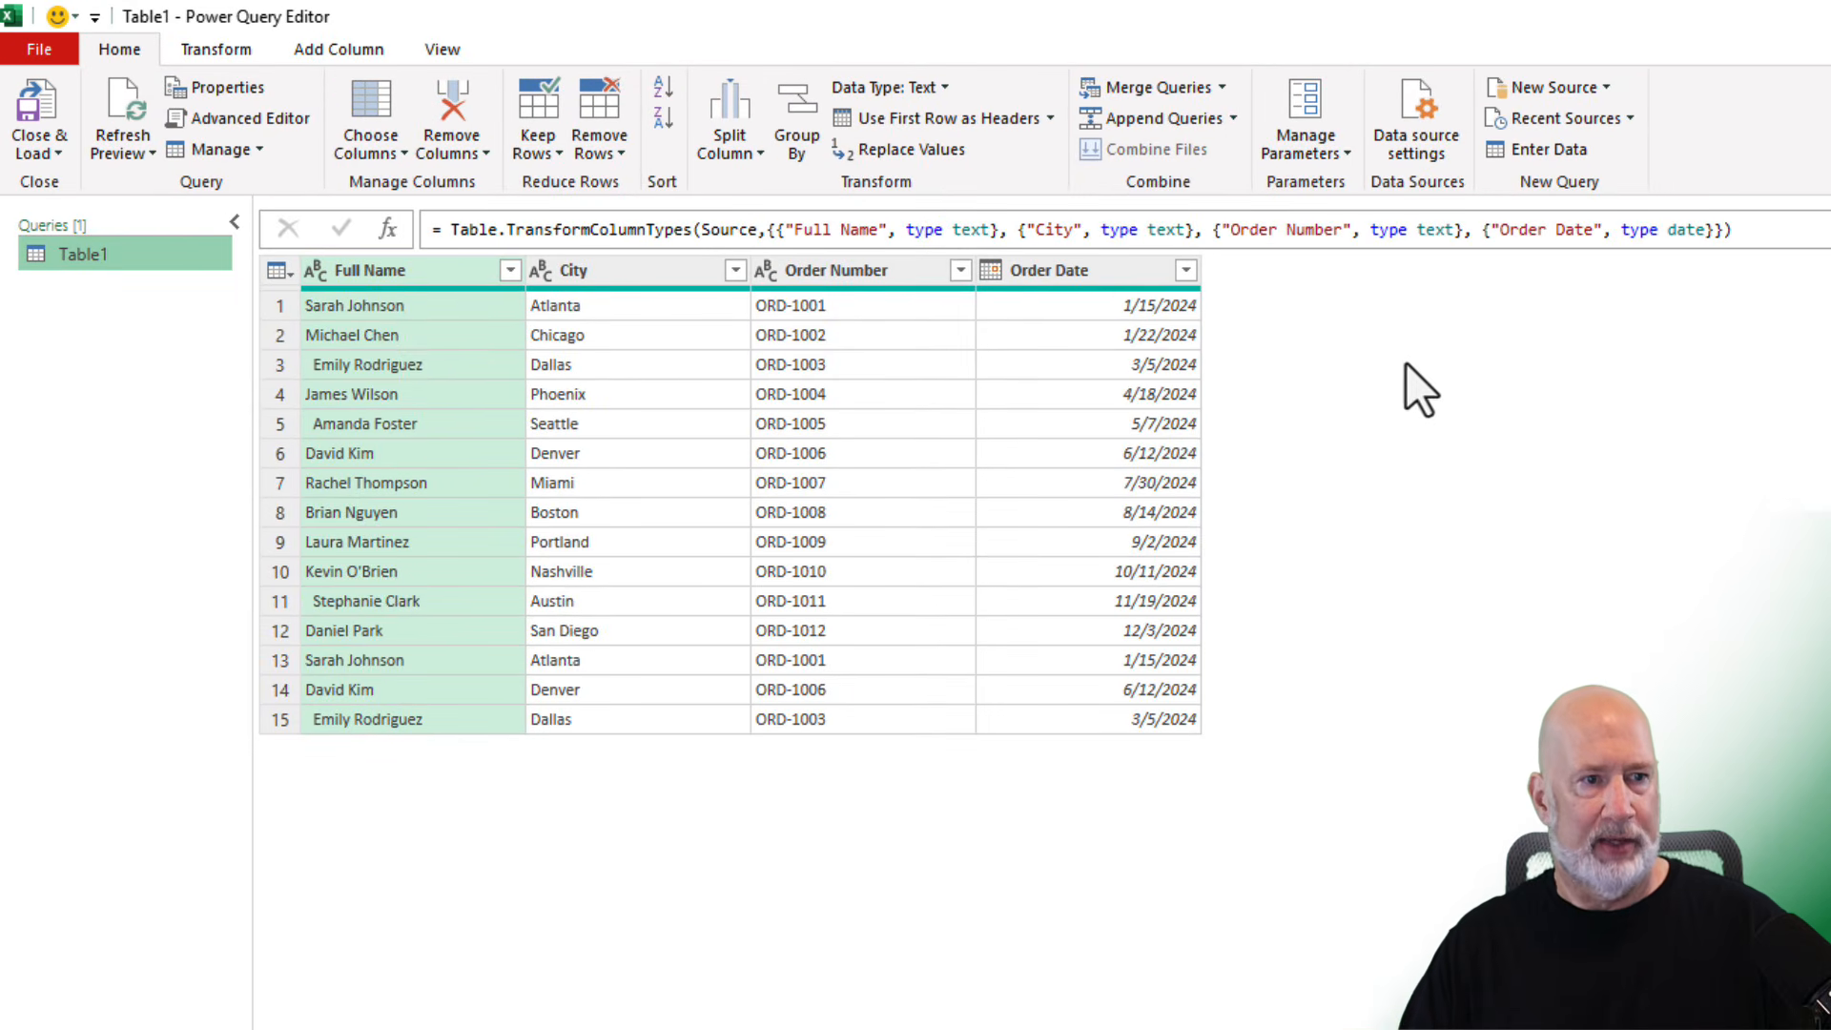
- Trim the Full Name column, then delete the Trimmed Text step again
right_click(416, 276)
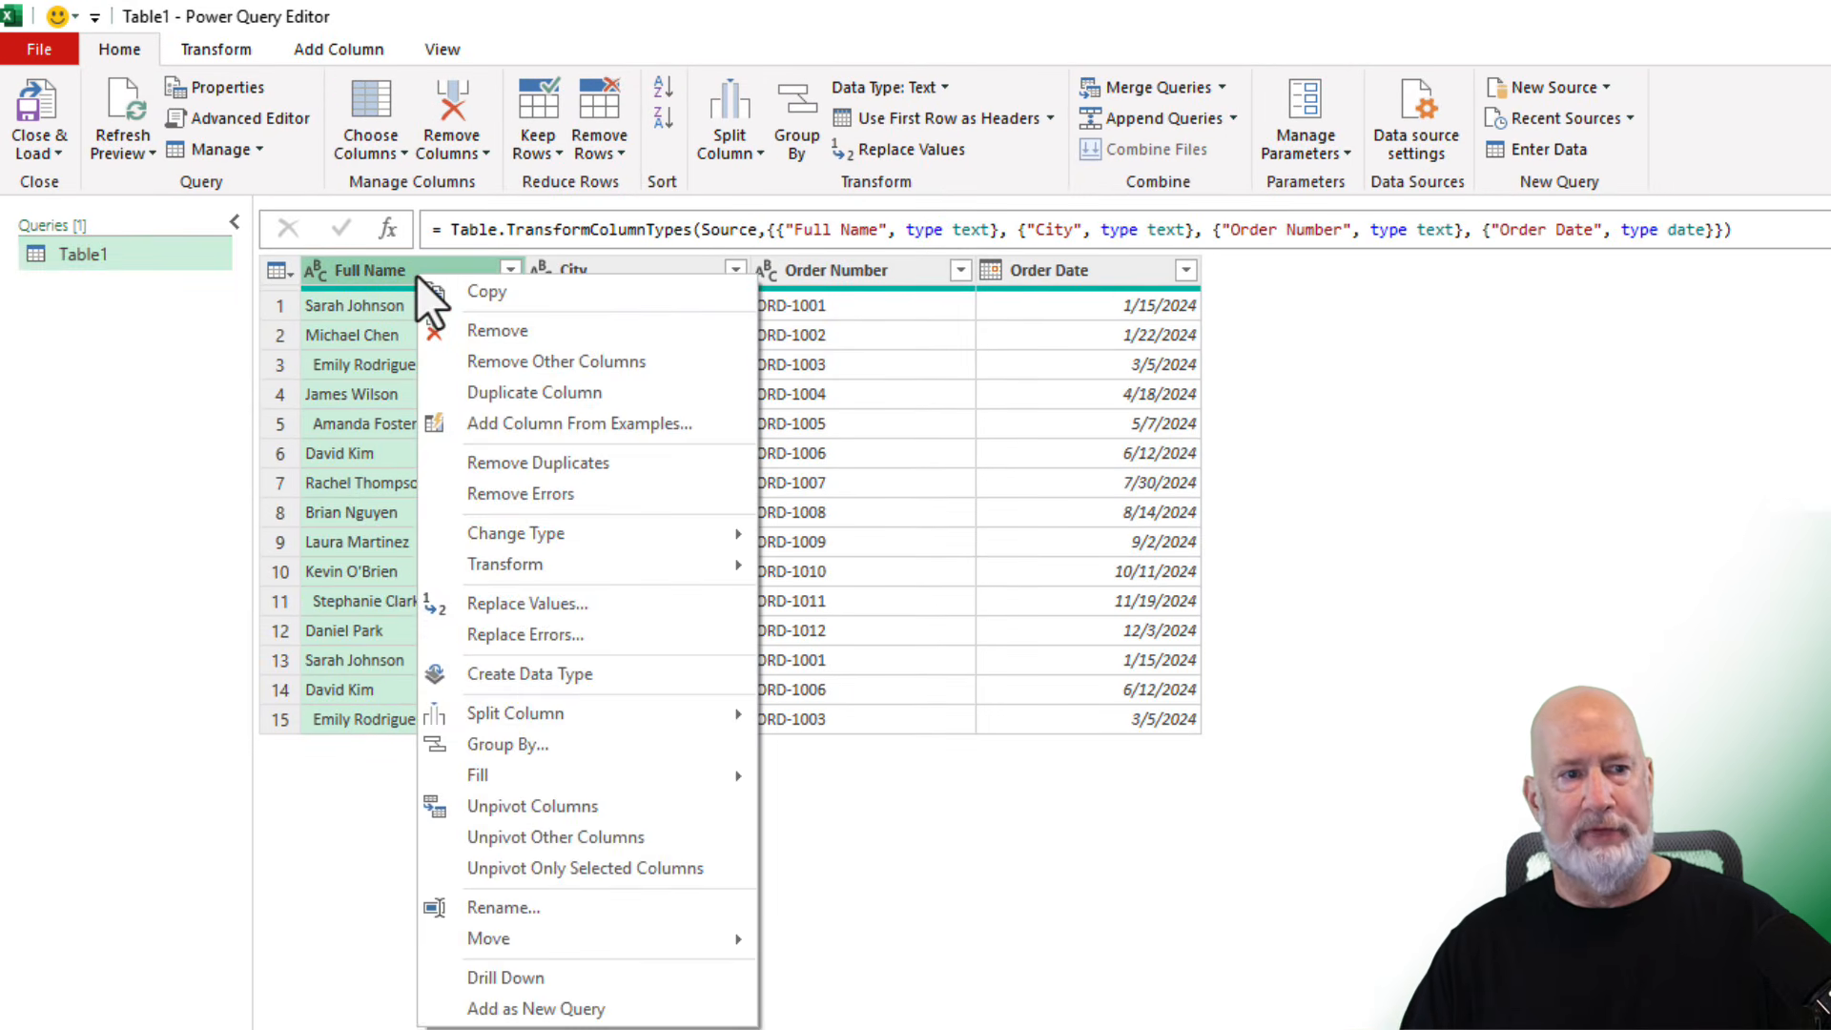
mouse_move(587, 564)
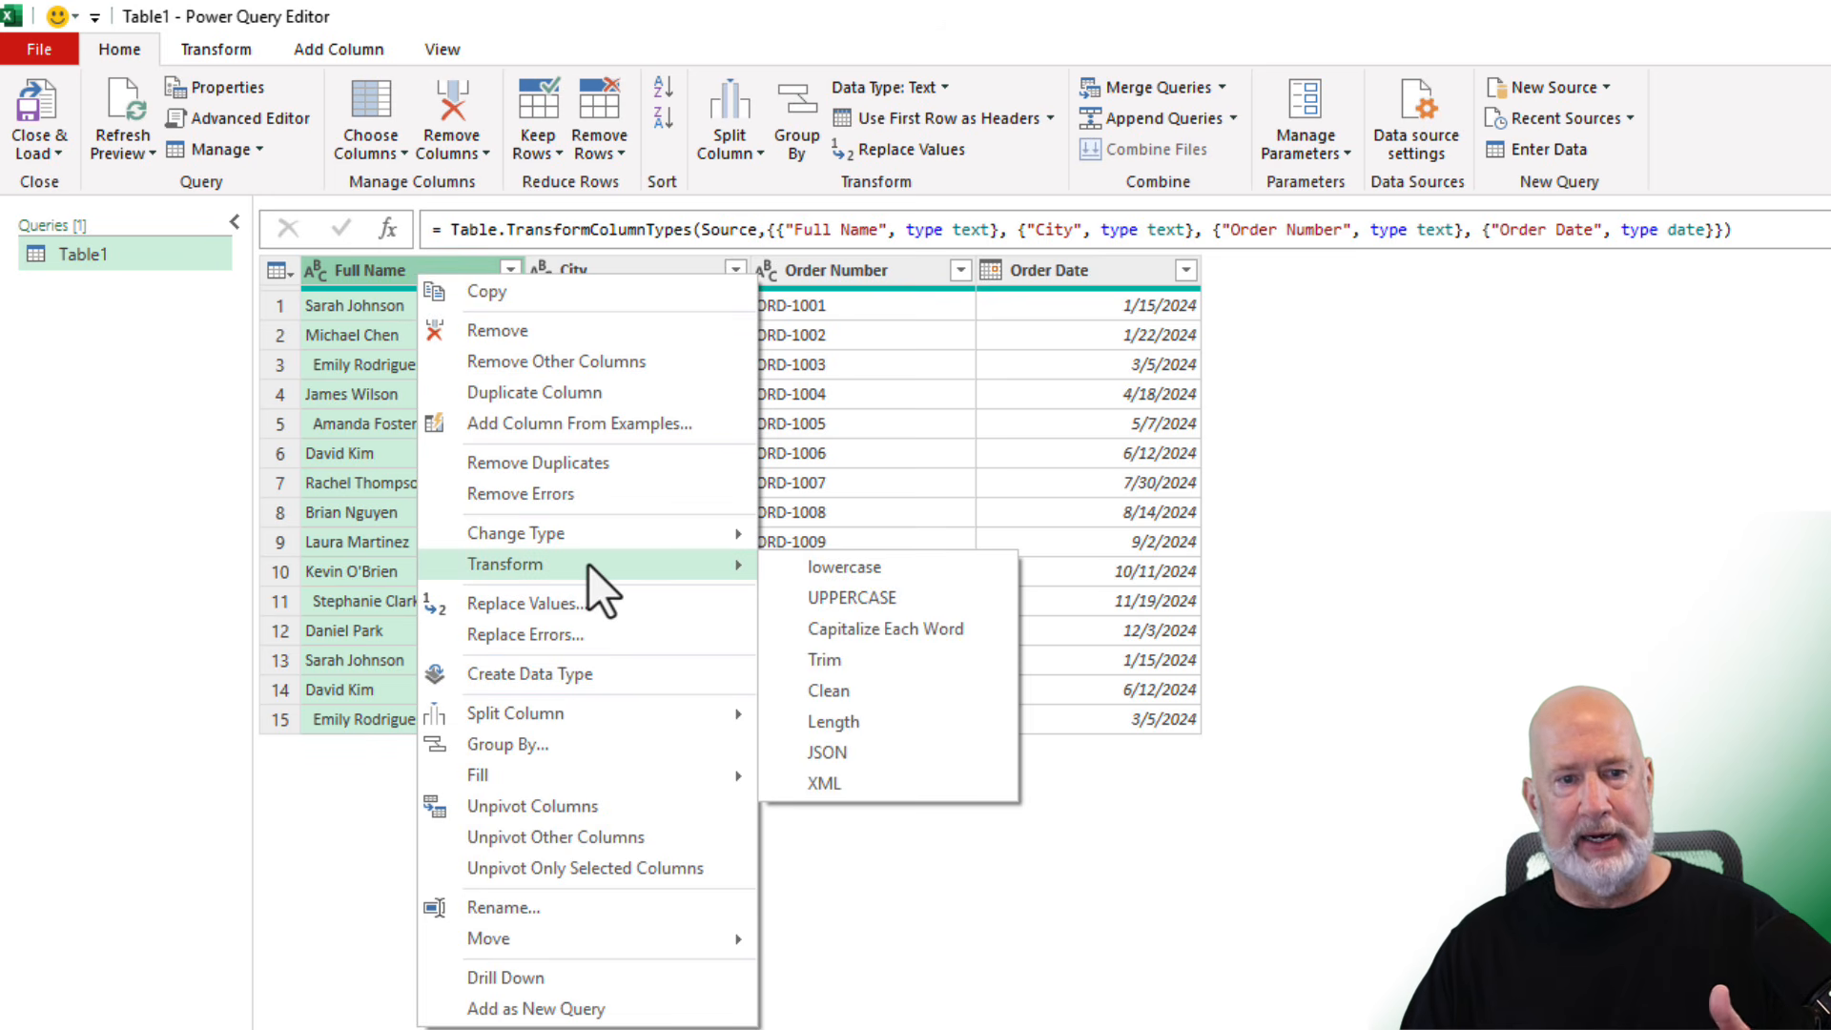
left_click(837, 658)
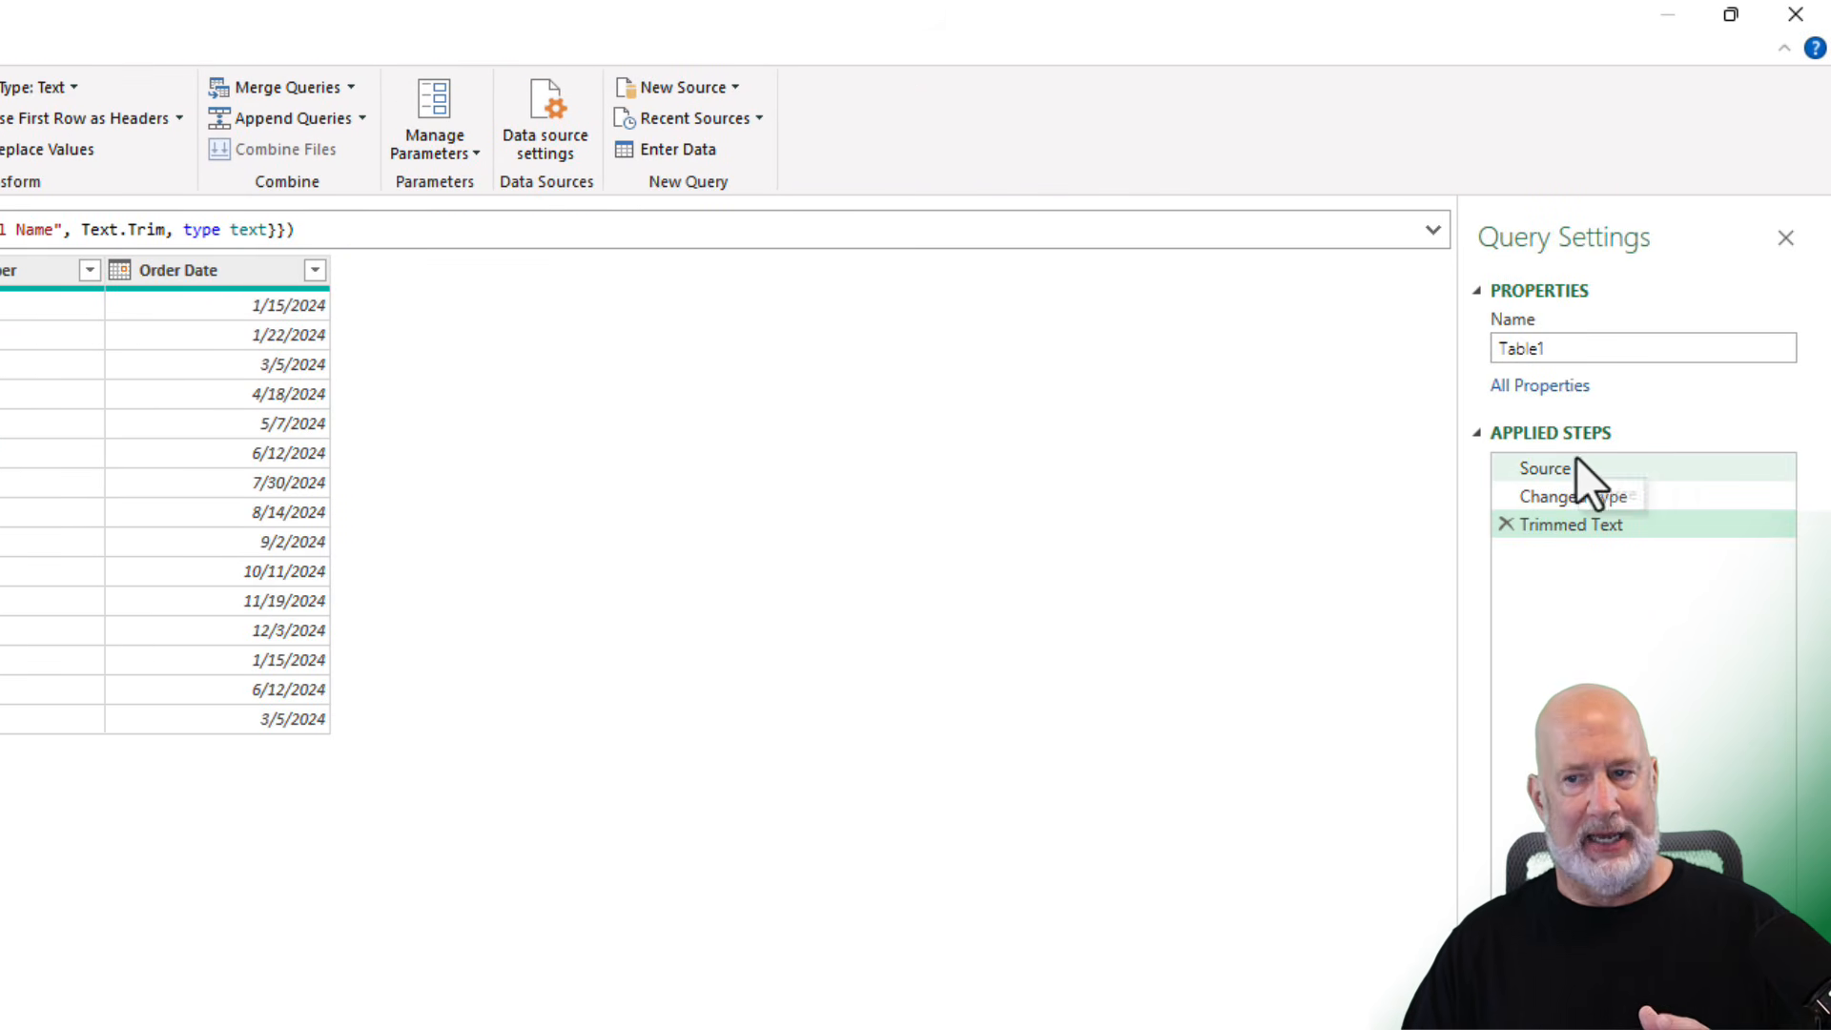
left_click(1505, 523)
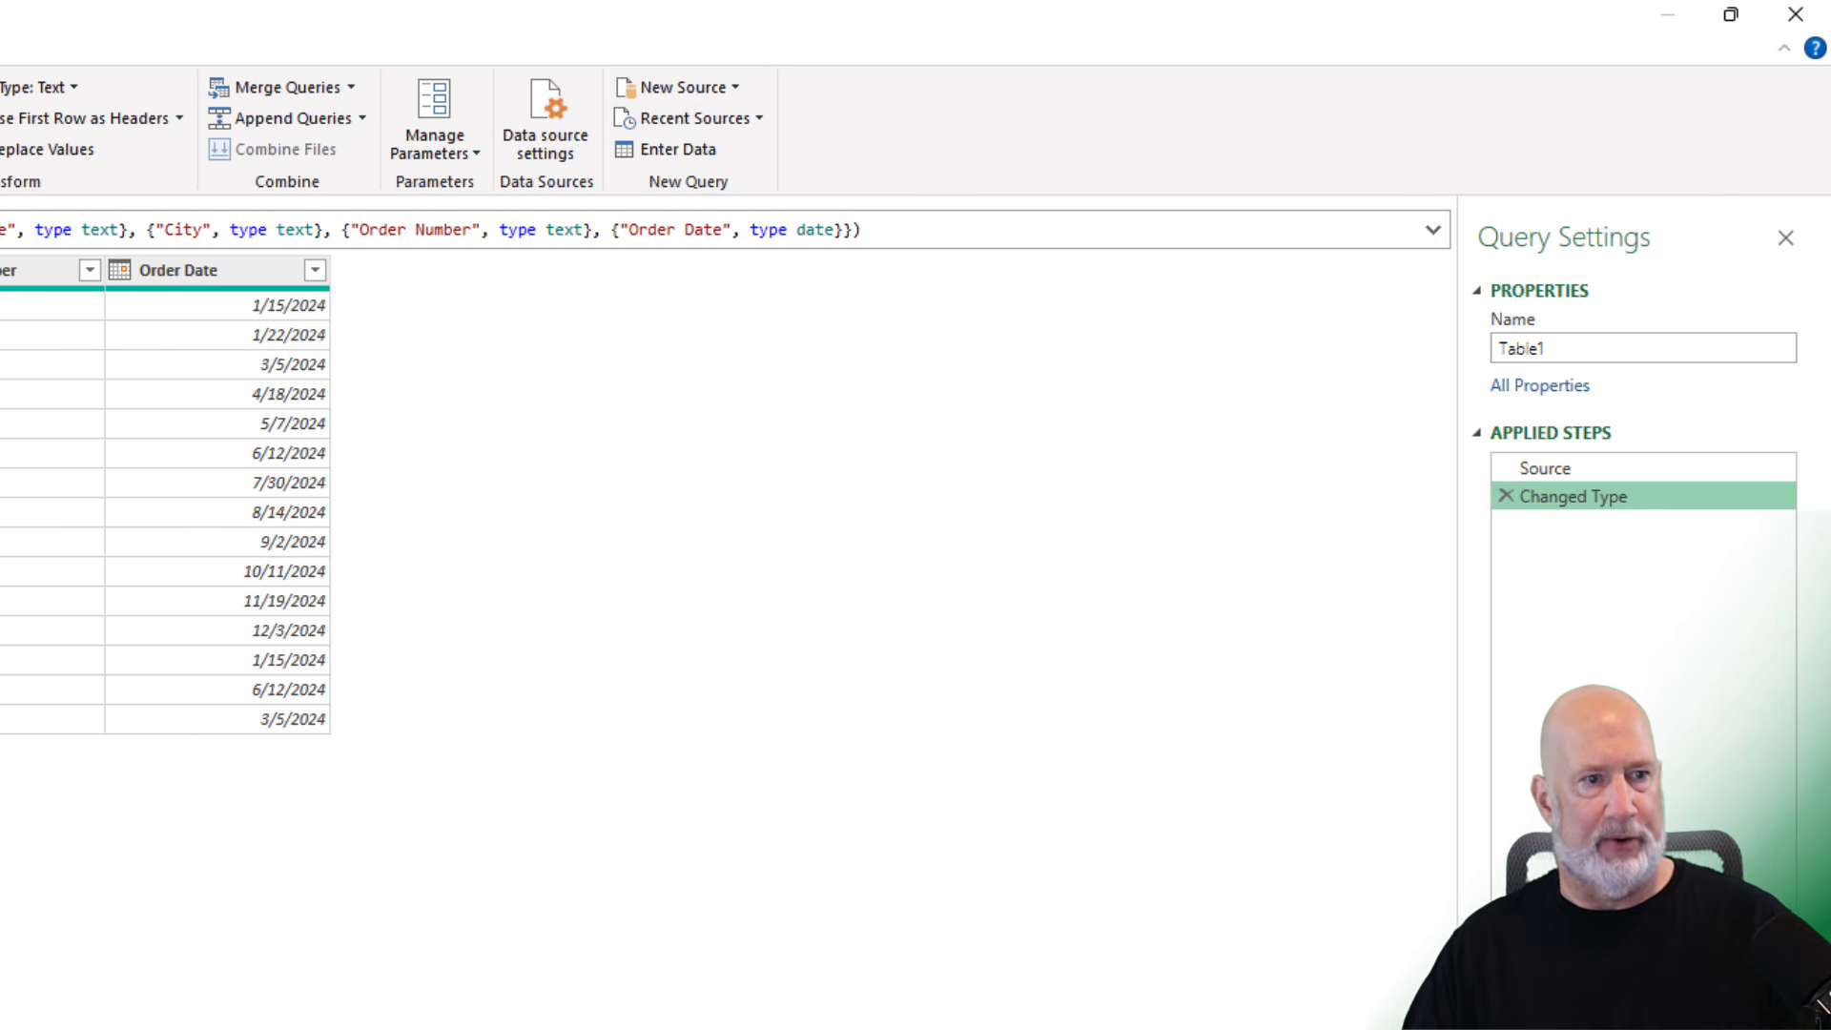
- Trim the Full Name column to remove extra spaces
right_click(433, 276)
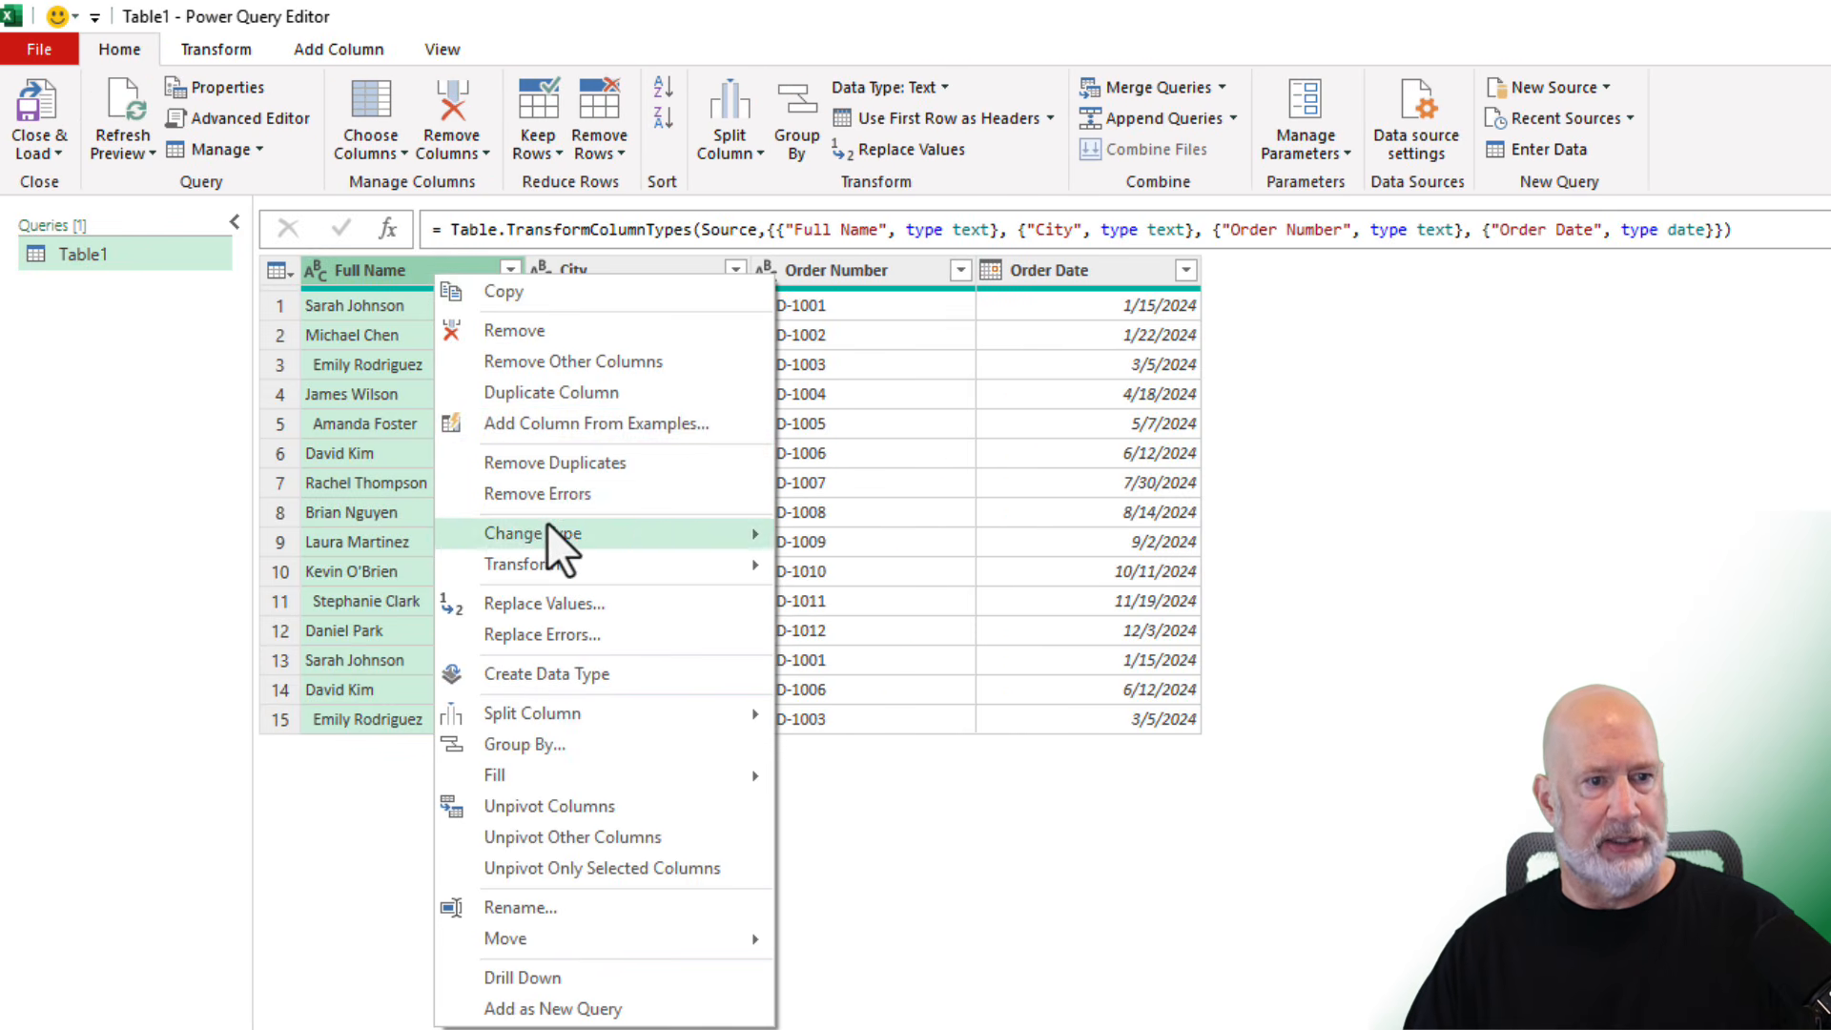
mouse_move(574, 561)
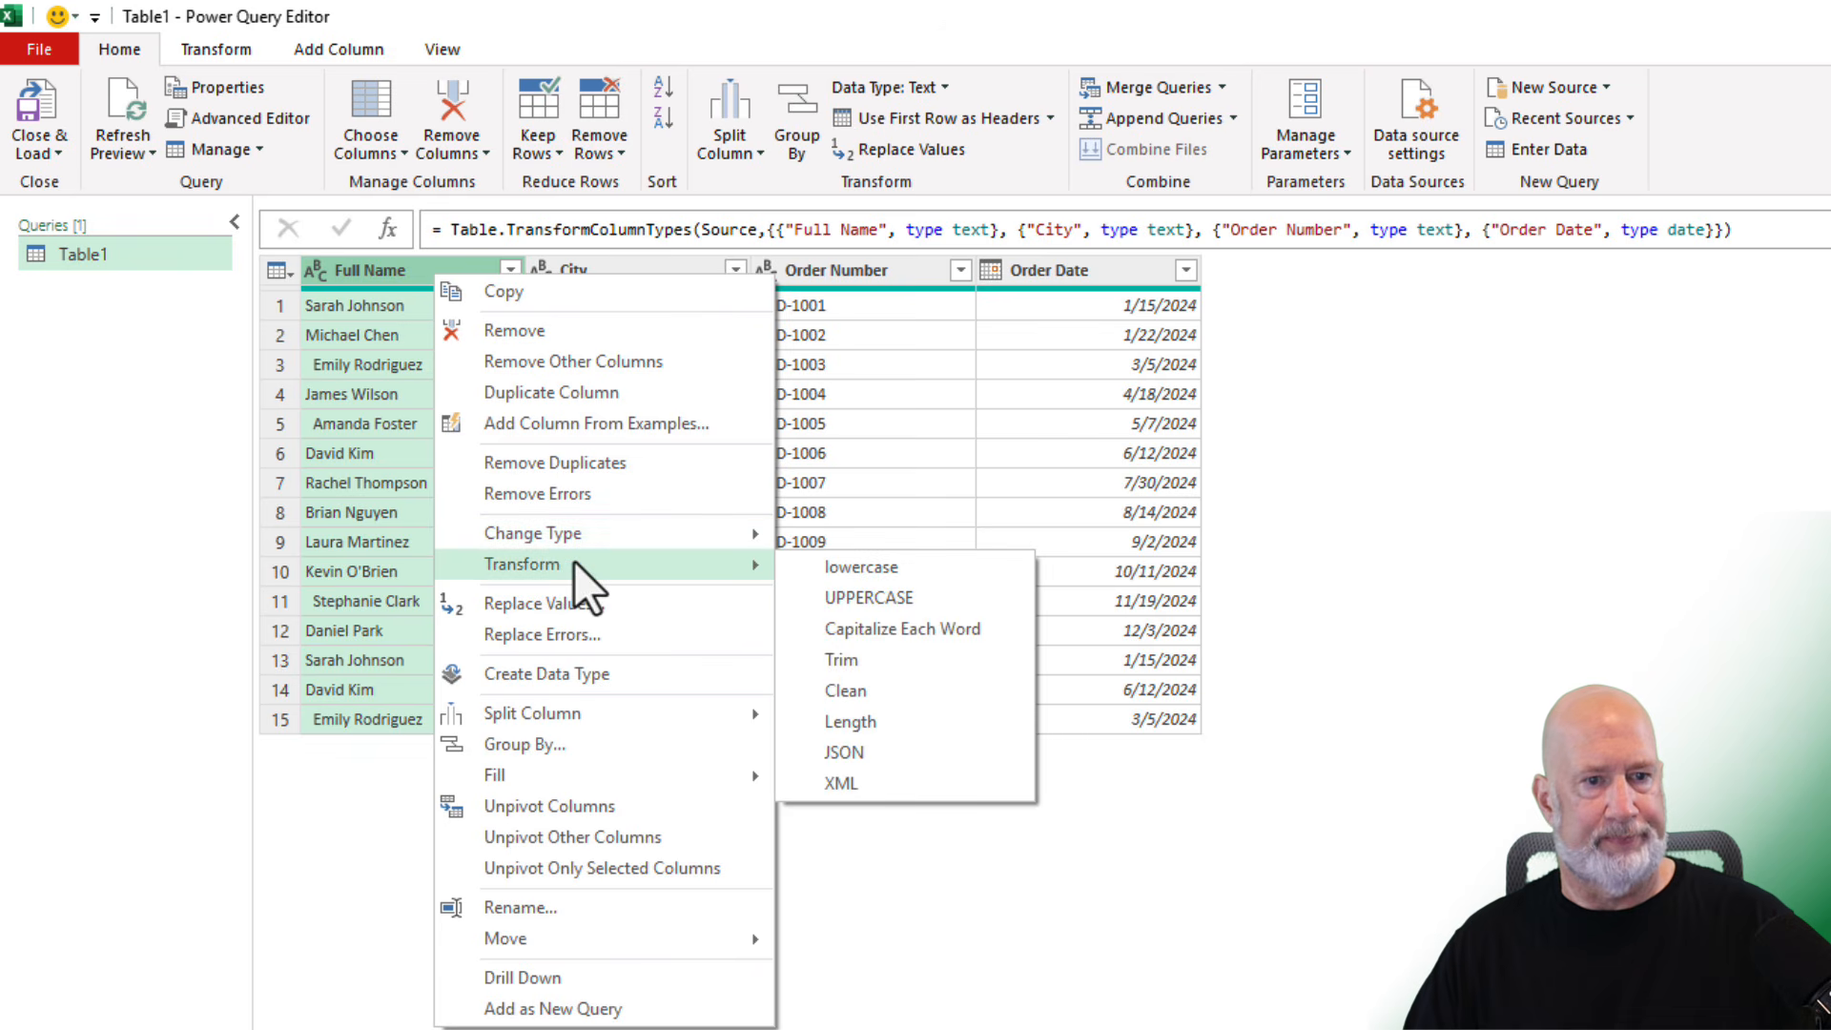
left_click(869, 660)
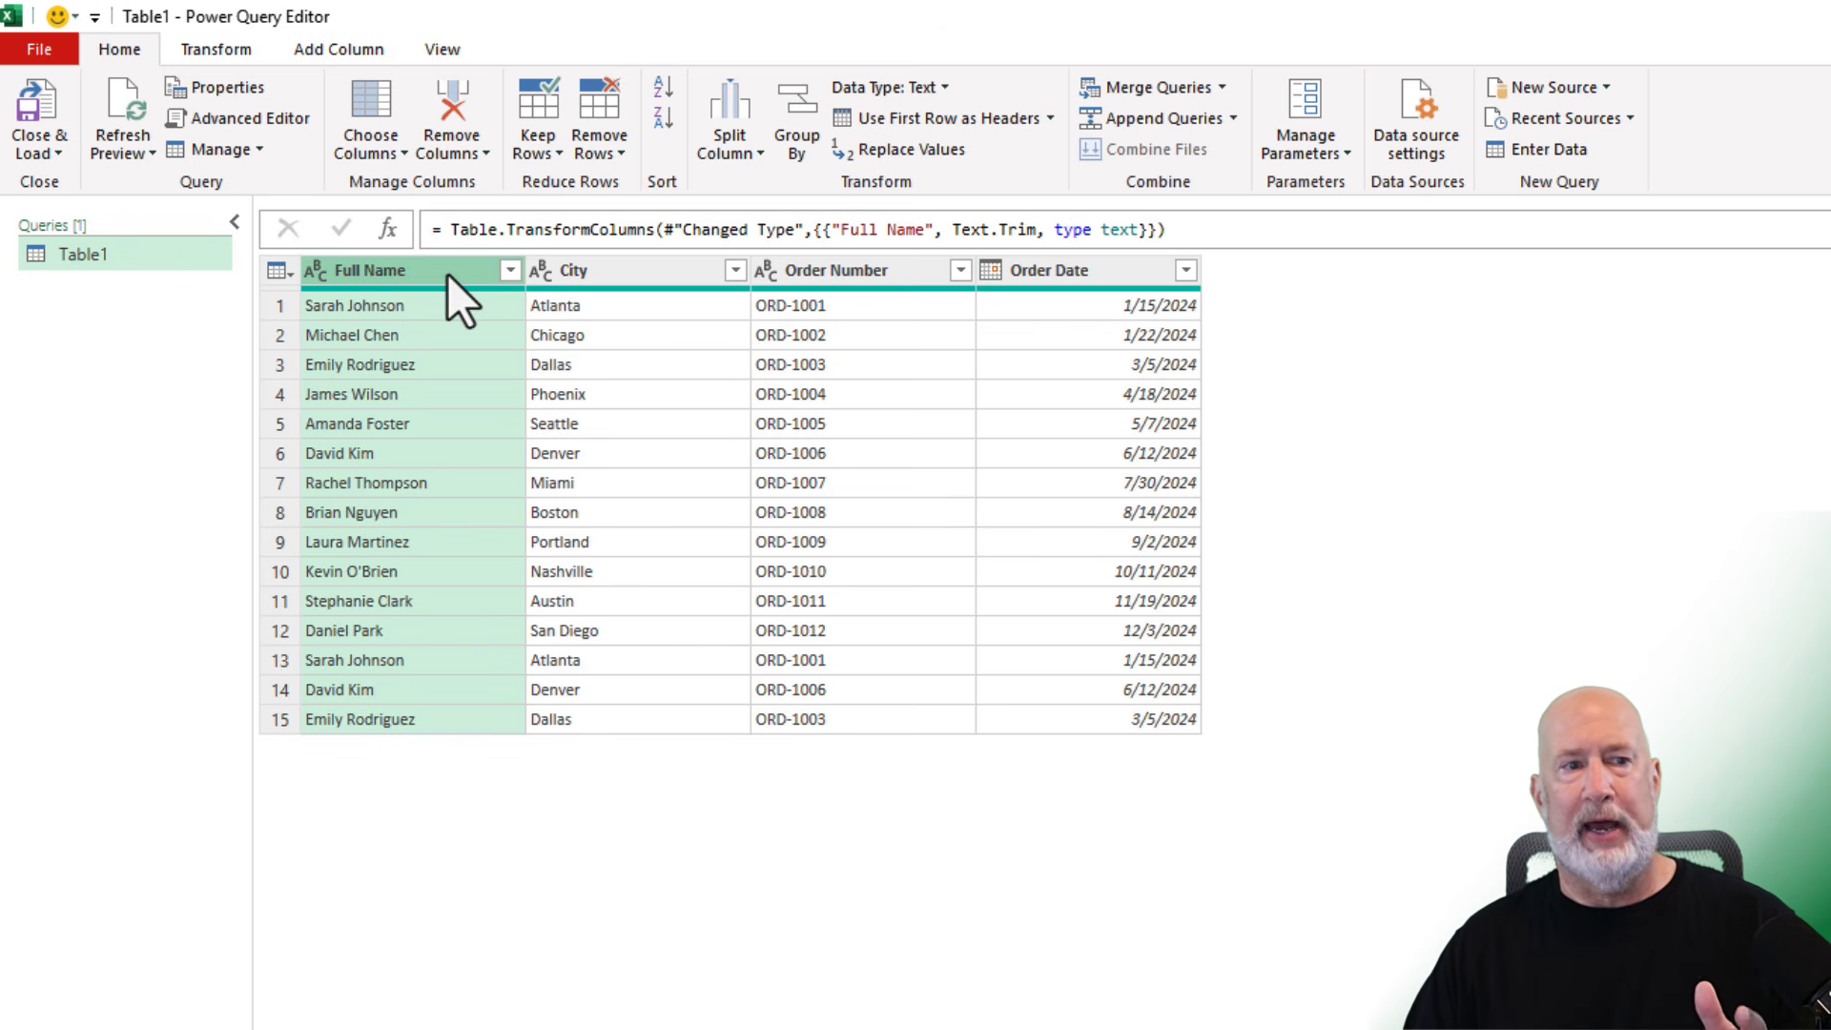
- Add a column from examples based on Full Name, entering Sarah as the first-name example
left_click(351, 48)
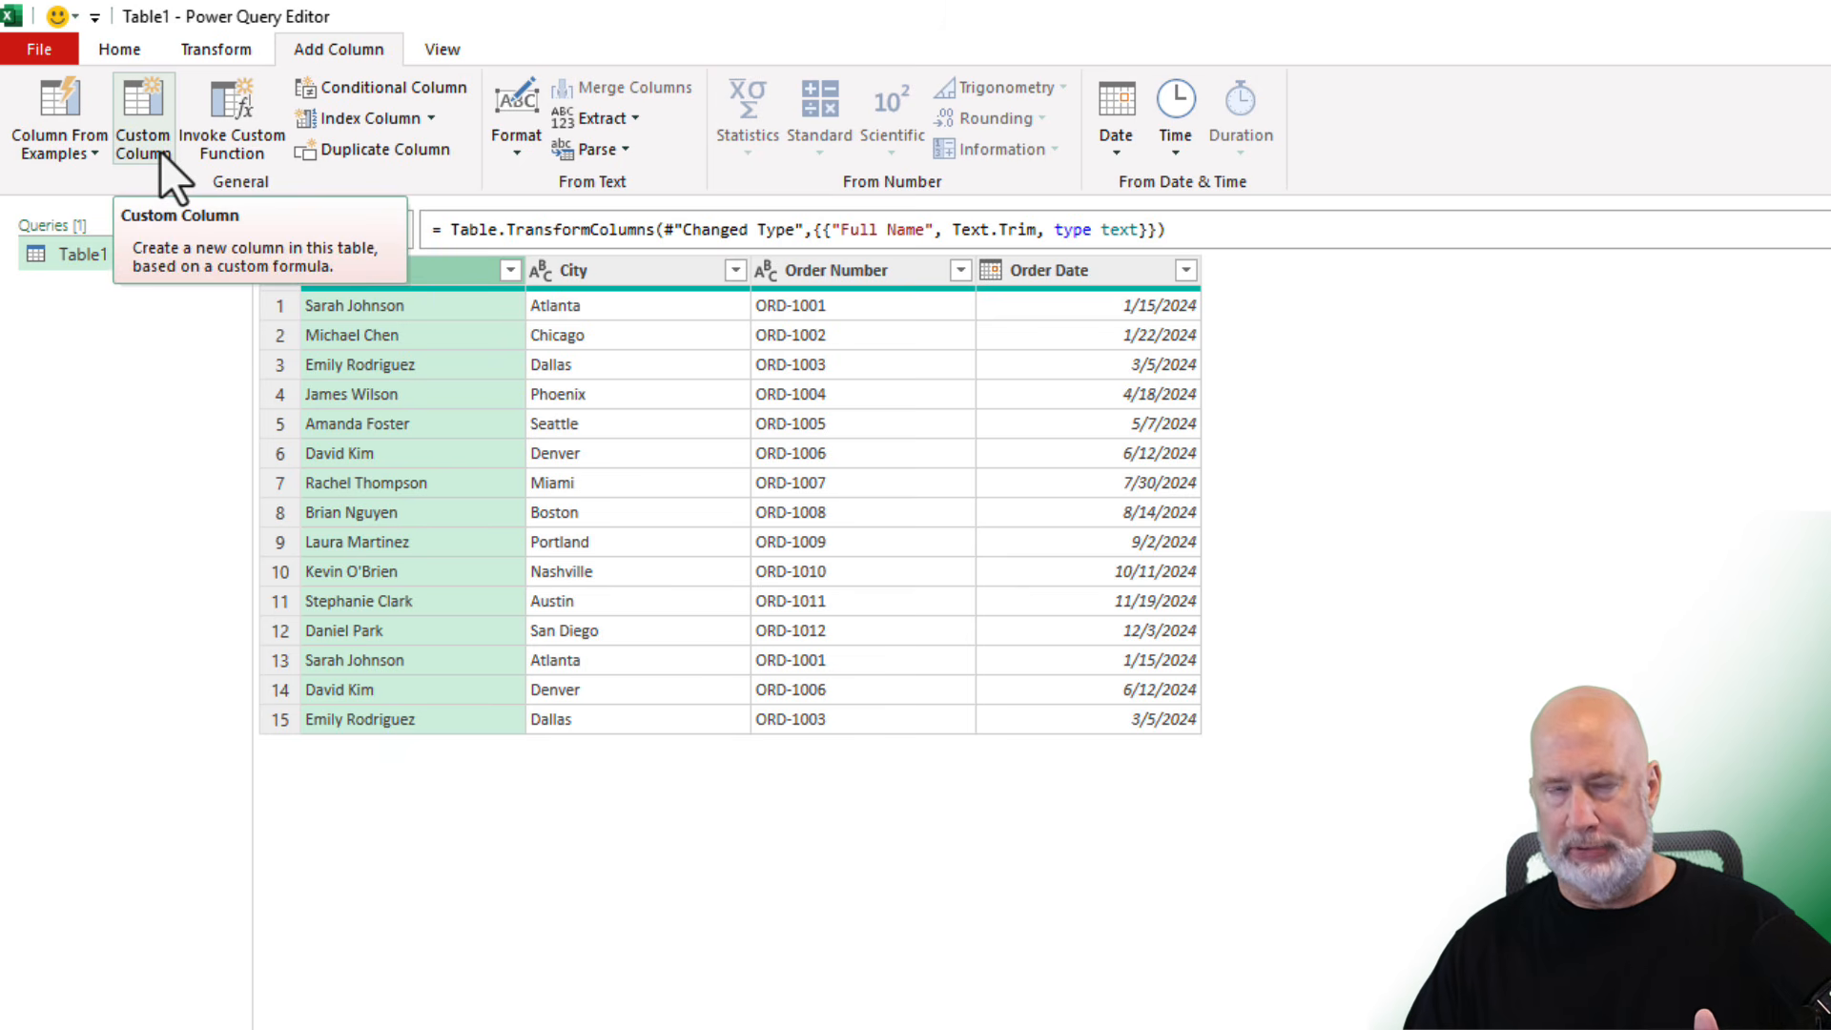
left_click(74, 159)
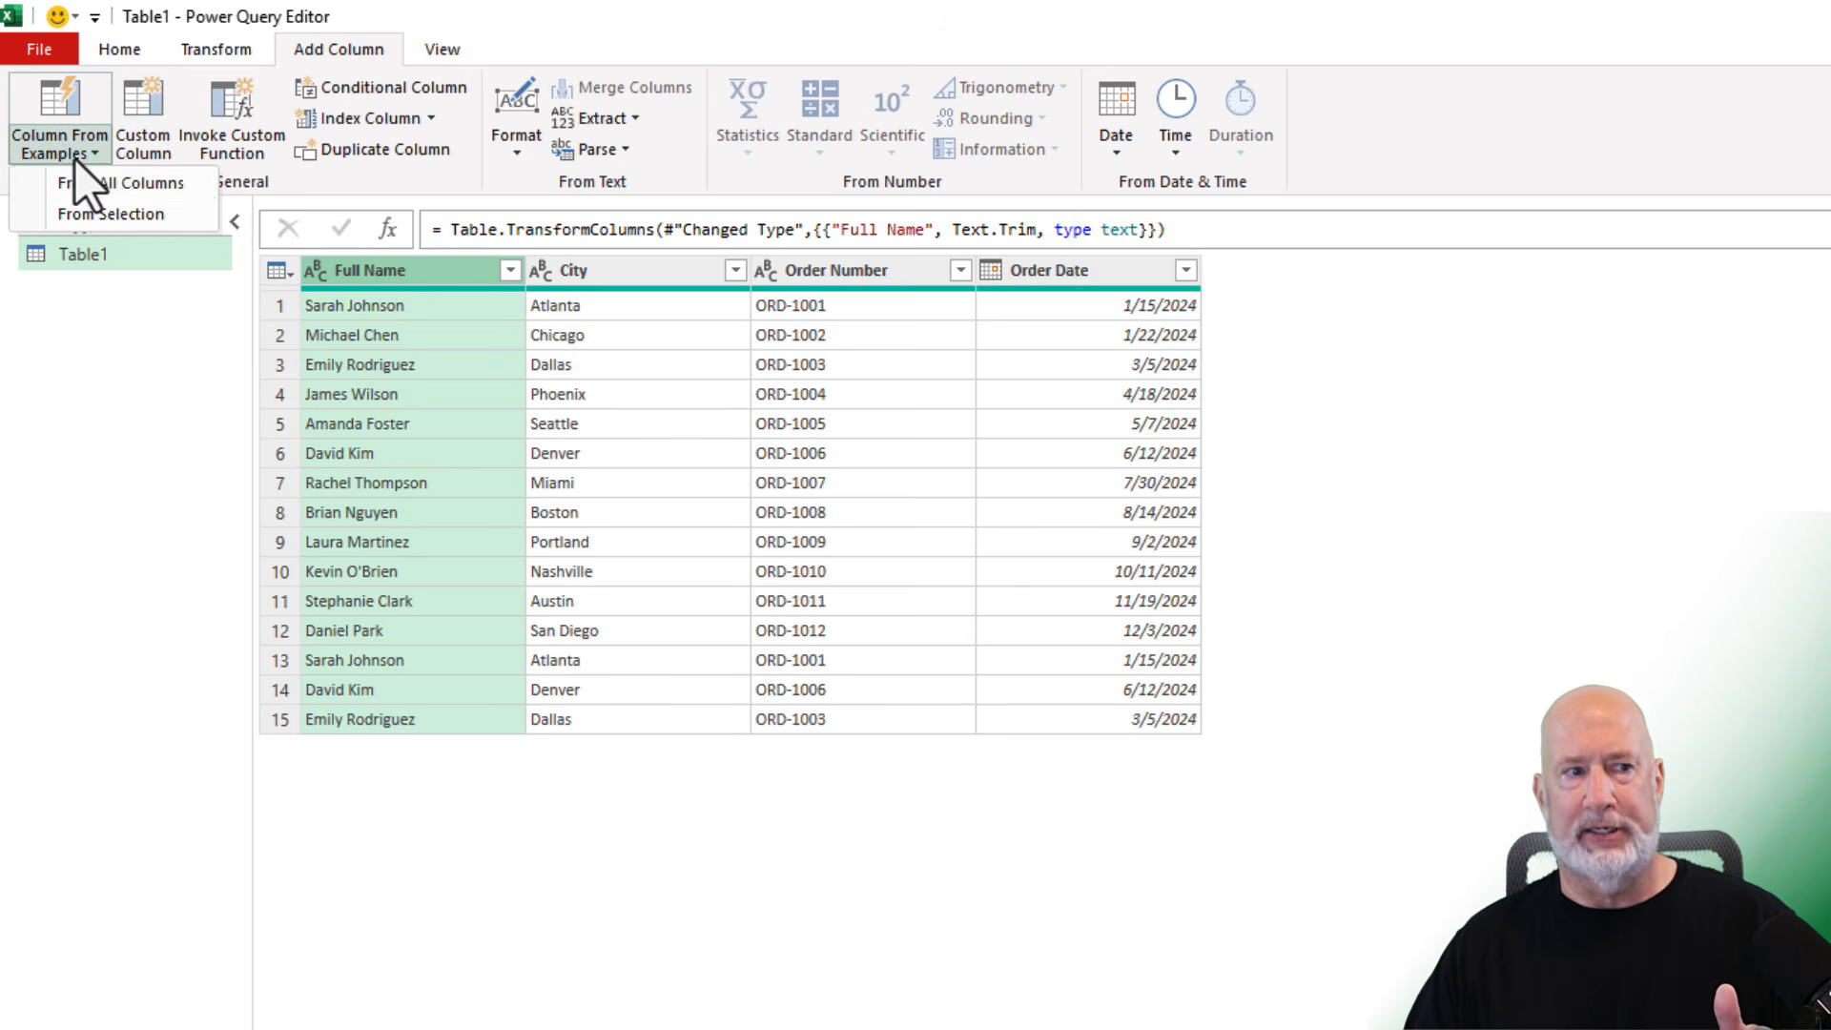
left_click(124, 215)
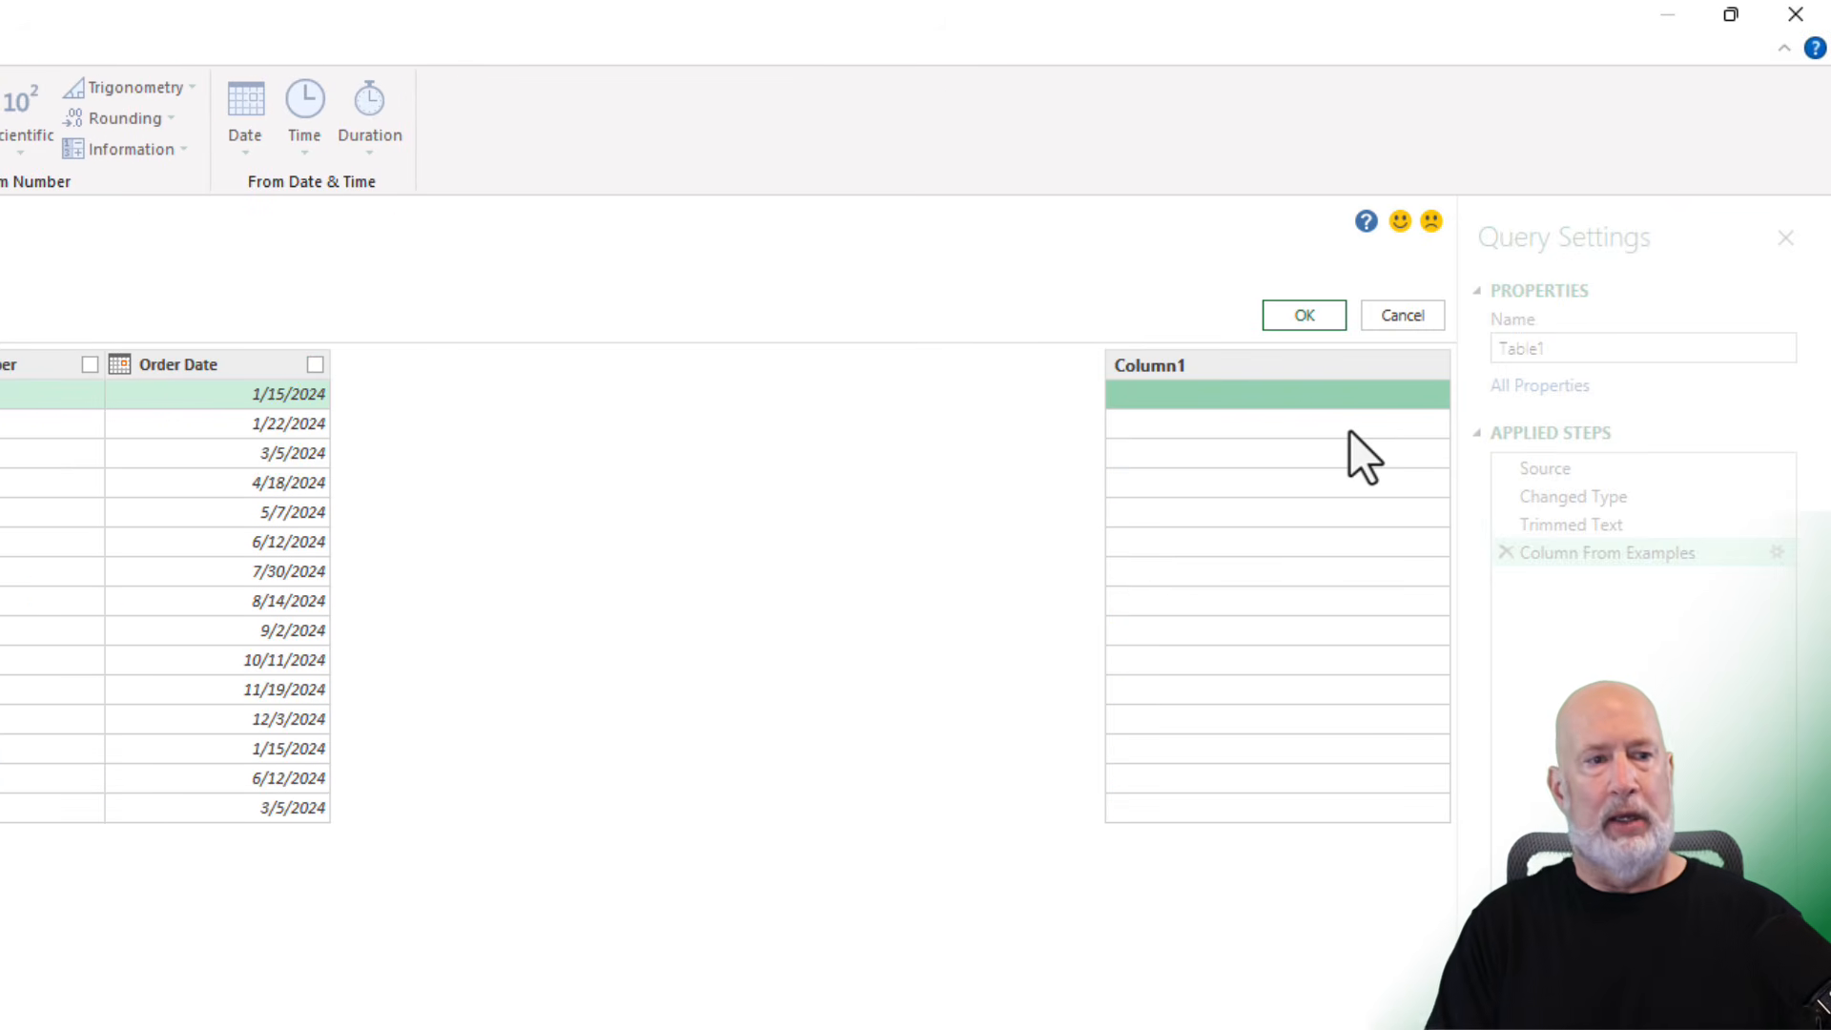
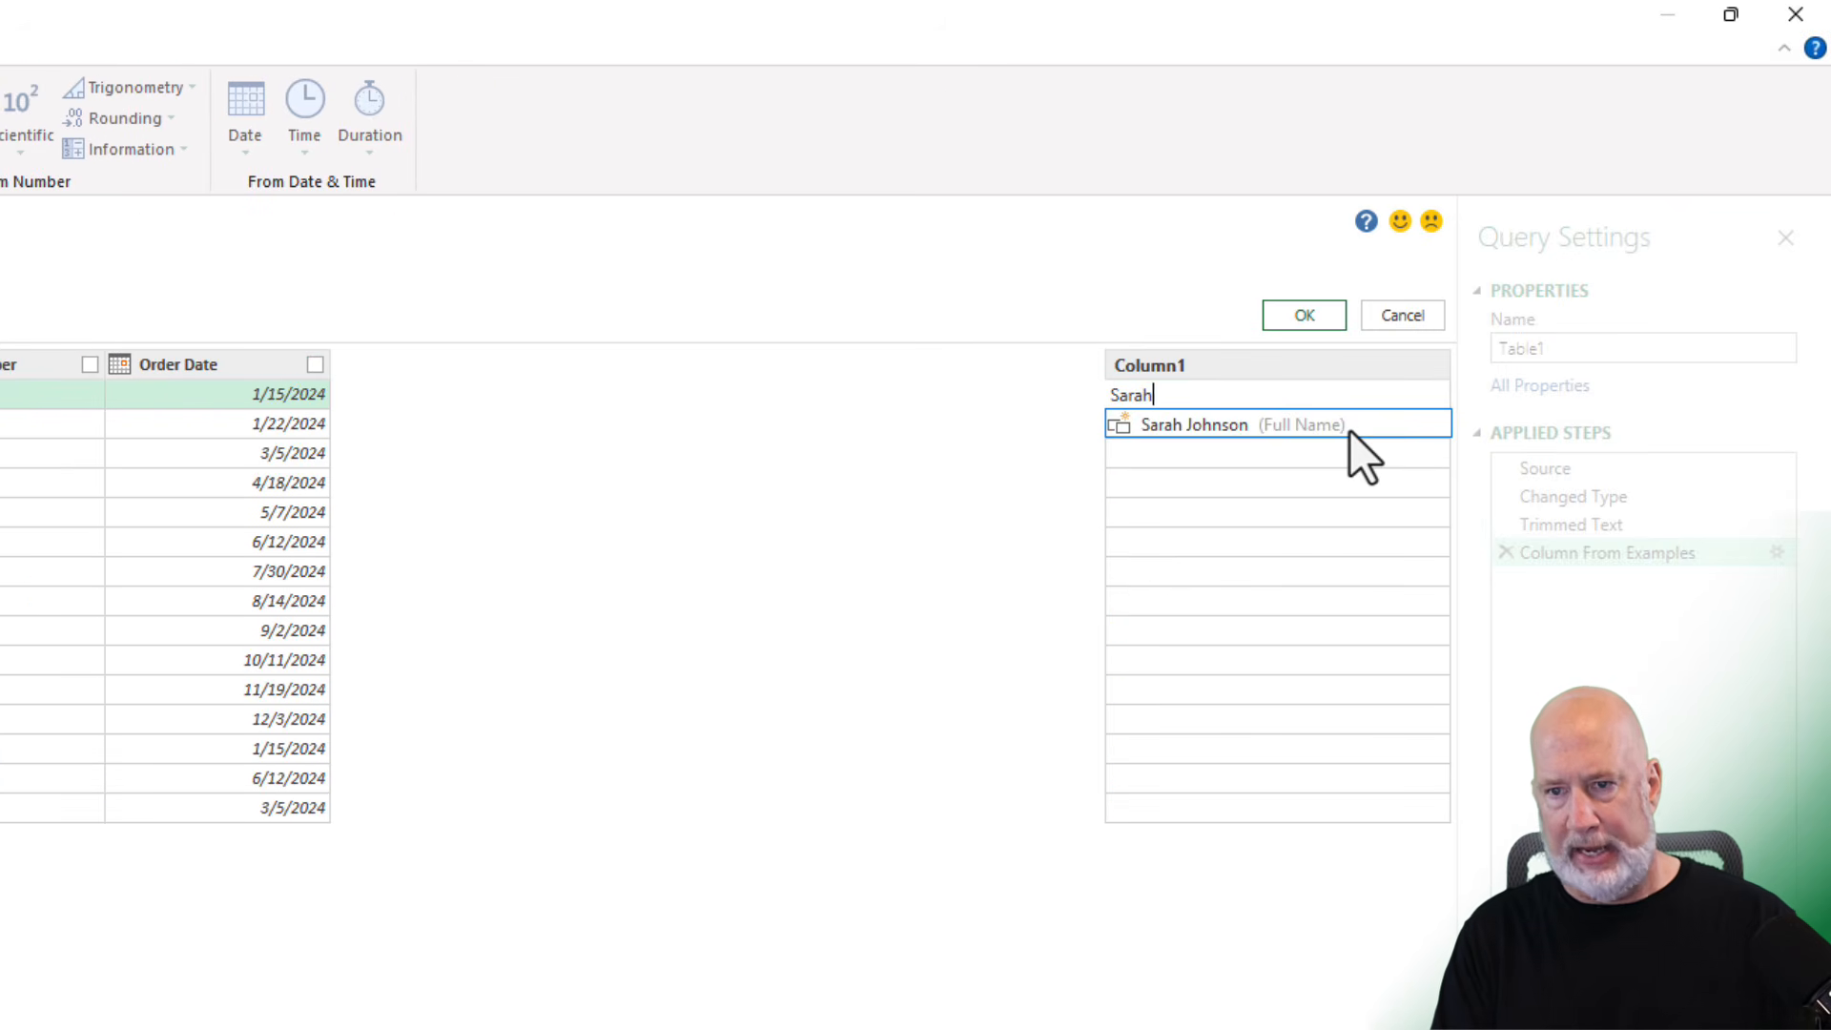
key("Return")
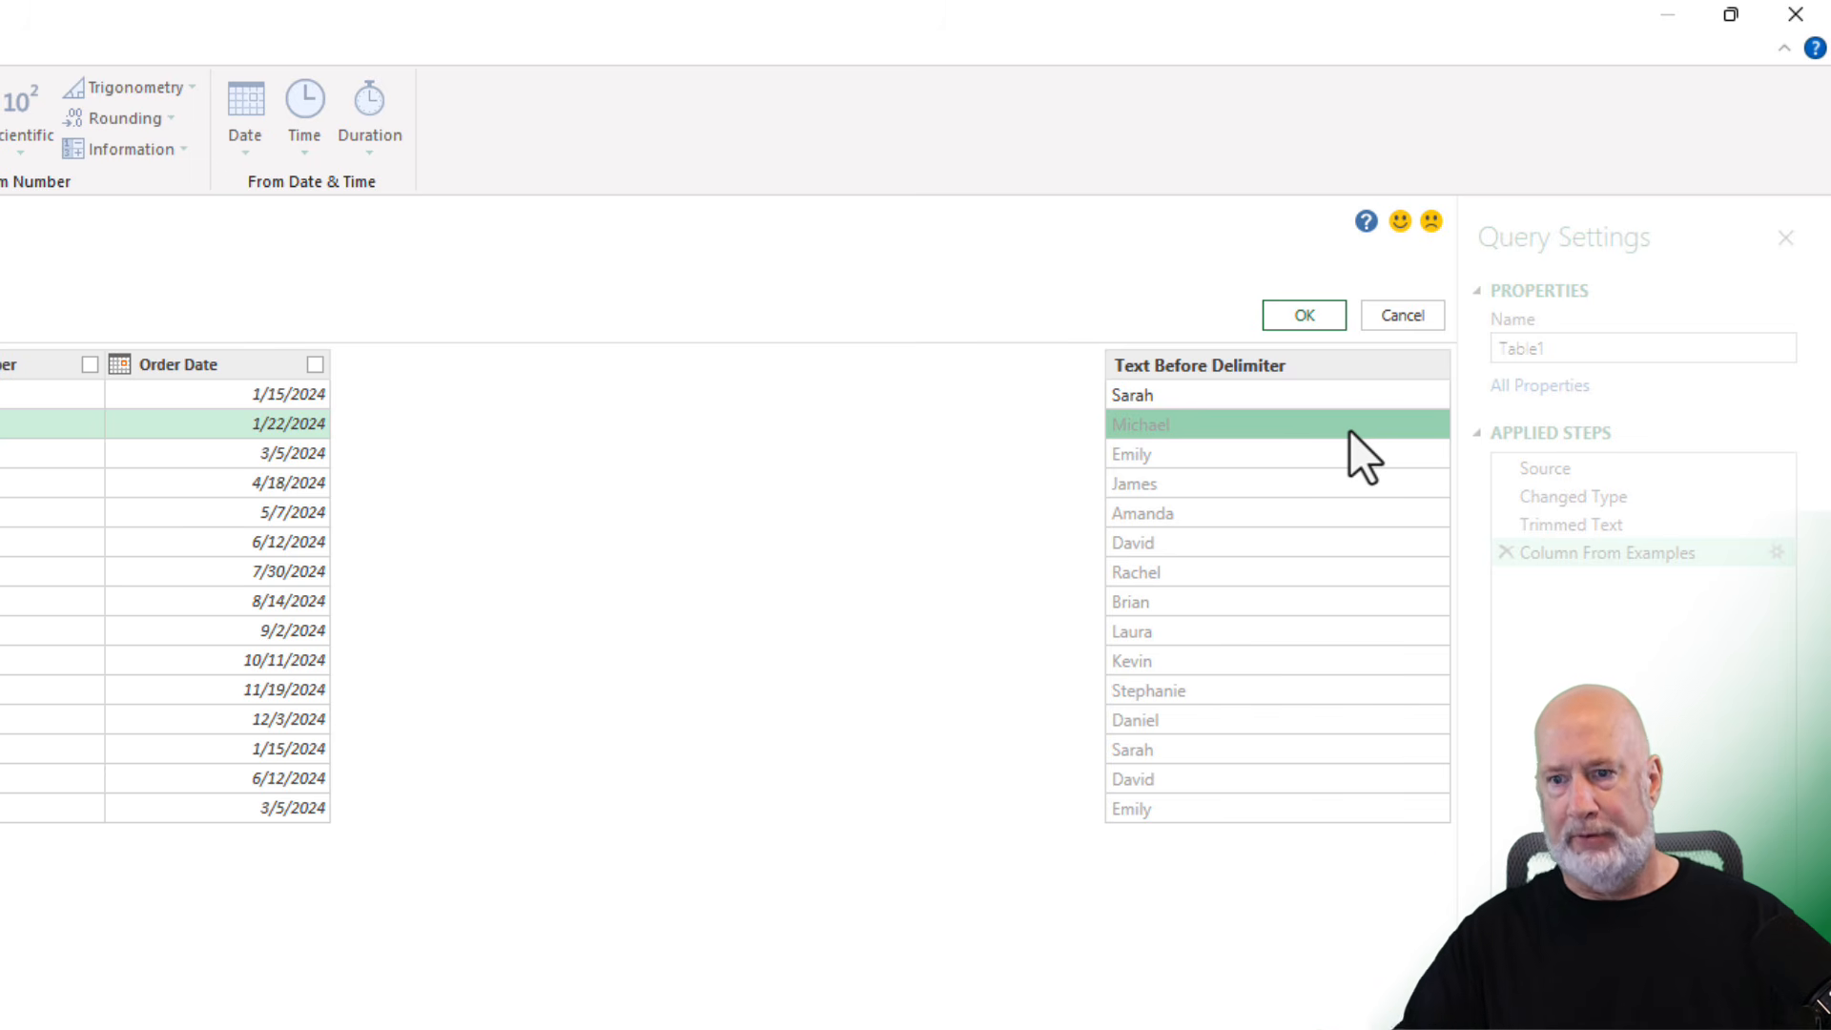
left_click(1314, 319)
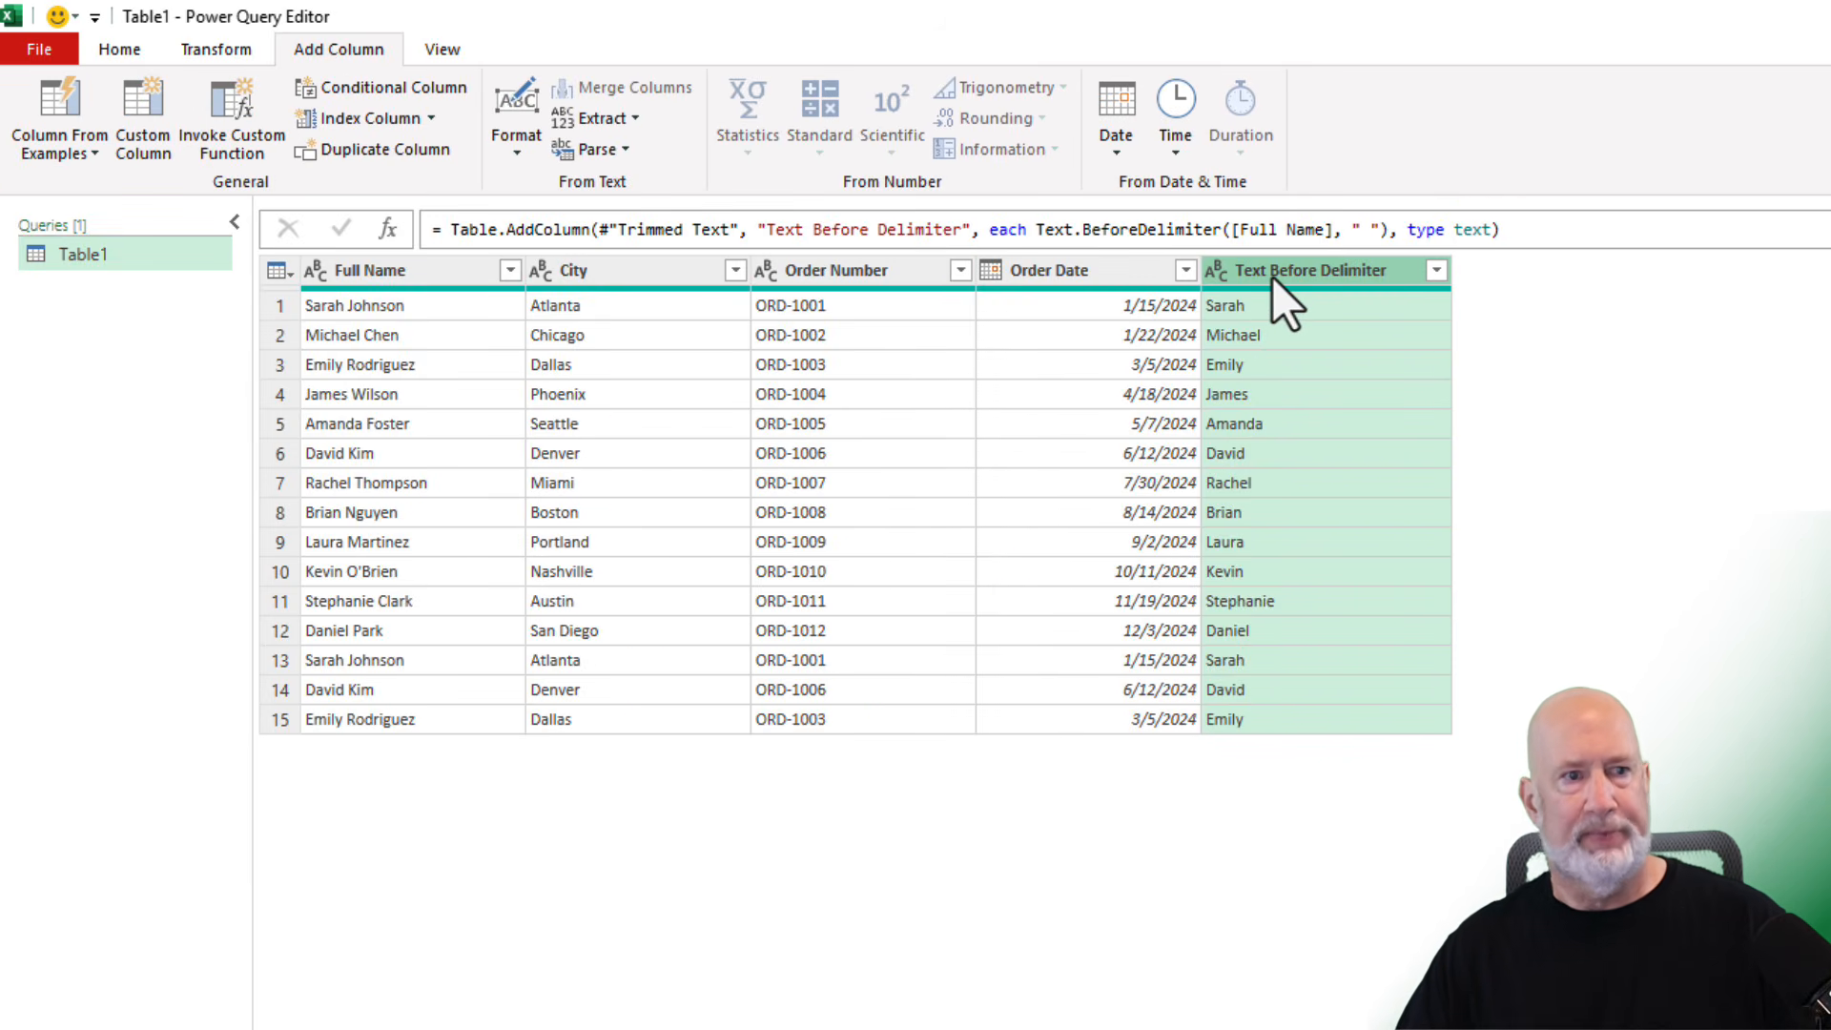
- Add another column from examples based on Full Name, entering Johnson as the last-name example
left_click(71, 159)
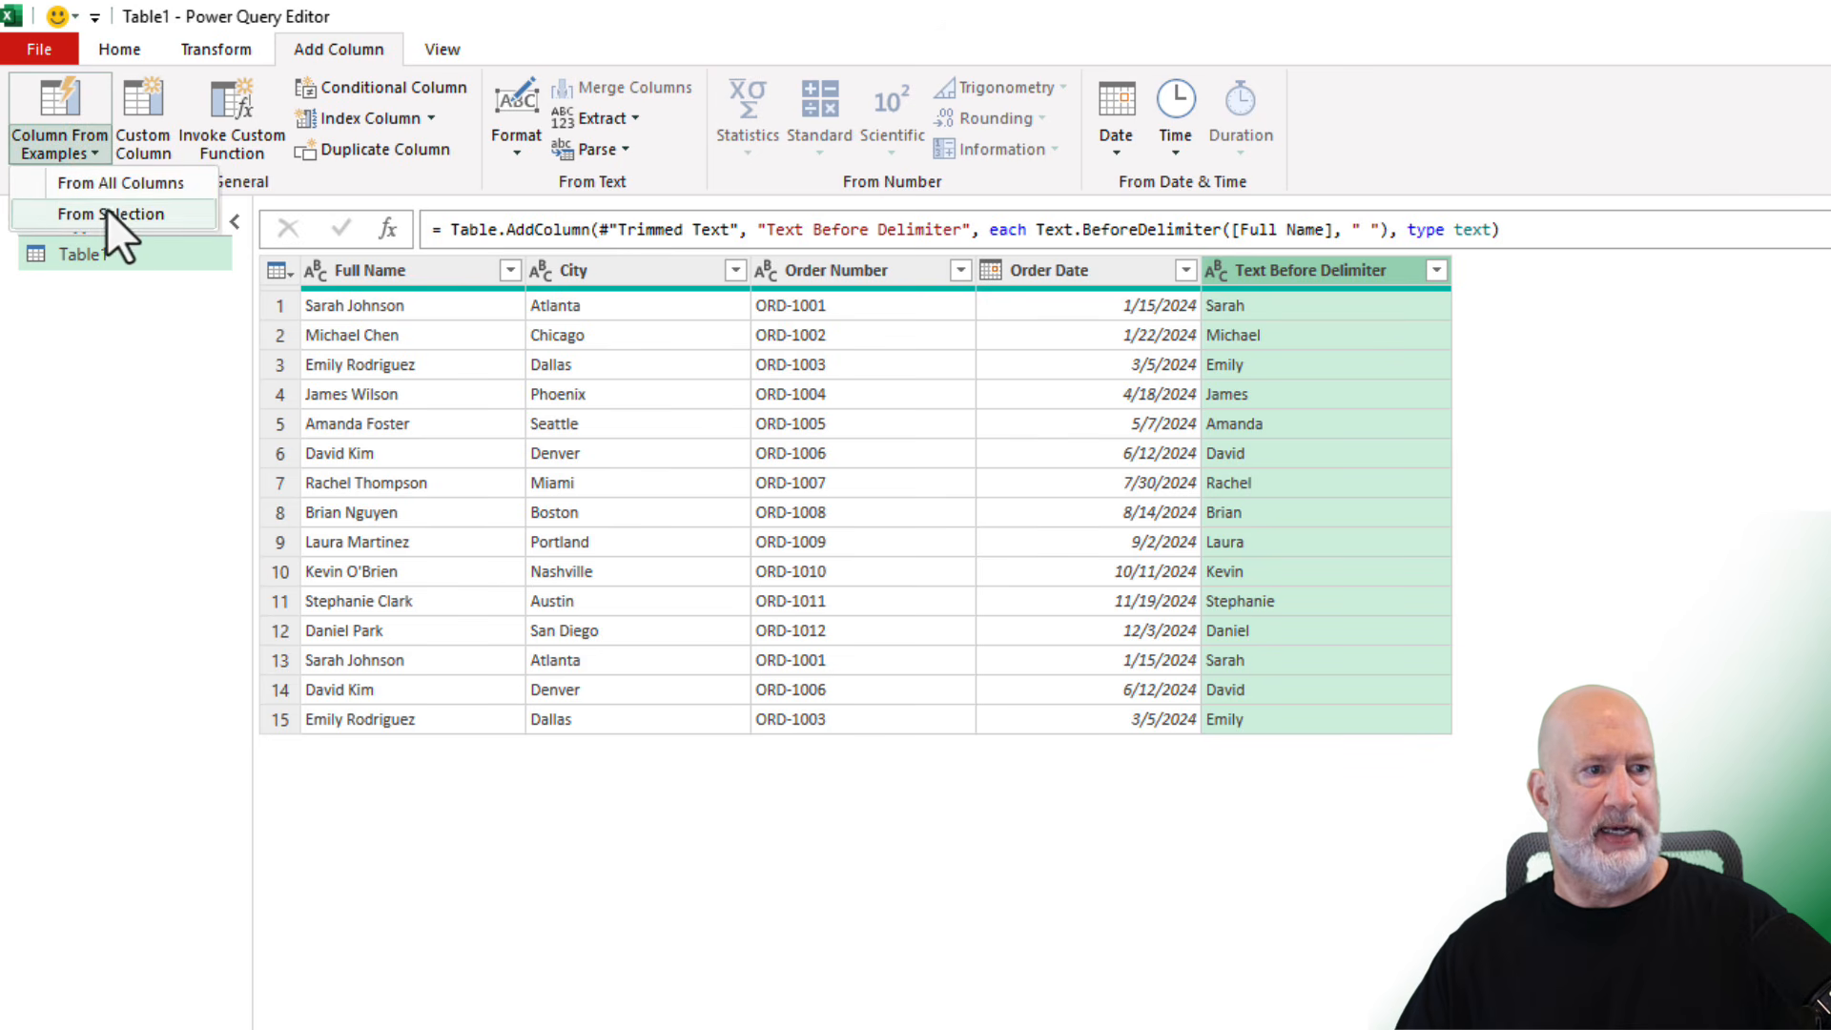
left_click(382, 279)
left_click(387, 273)
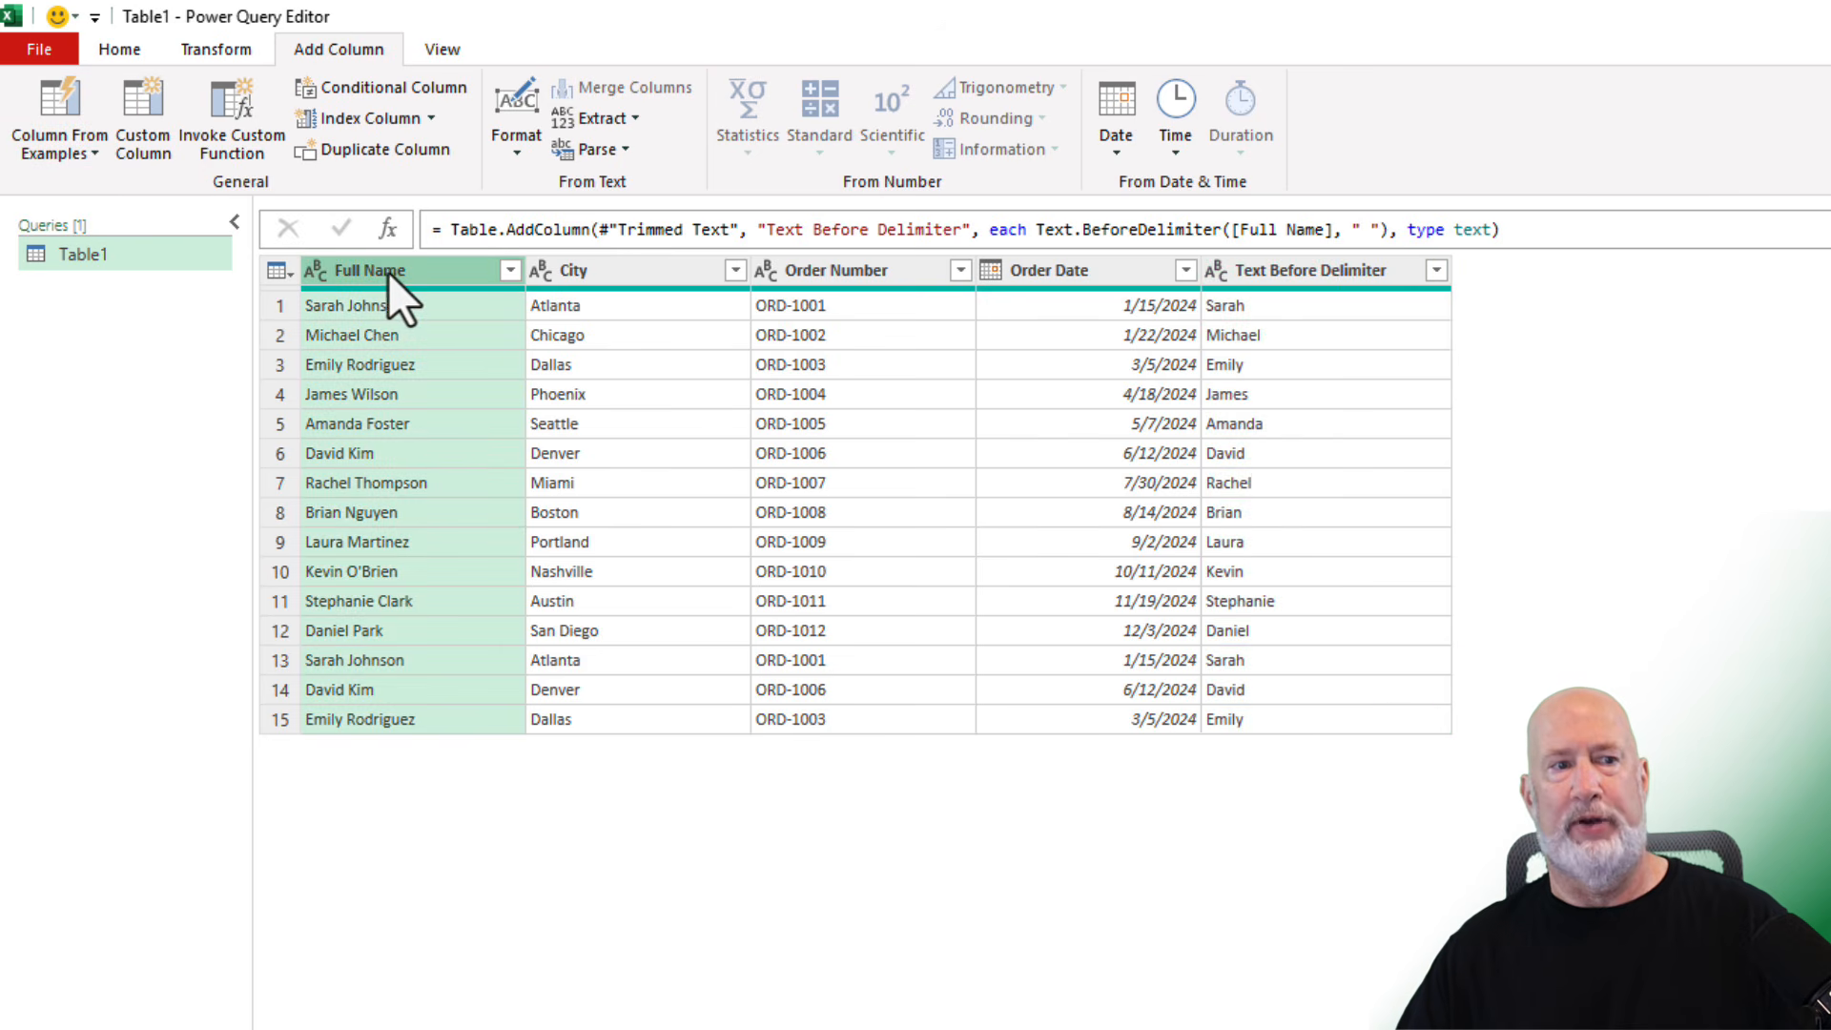
left_click(72, 170)
left_click(119, 221)
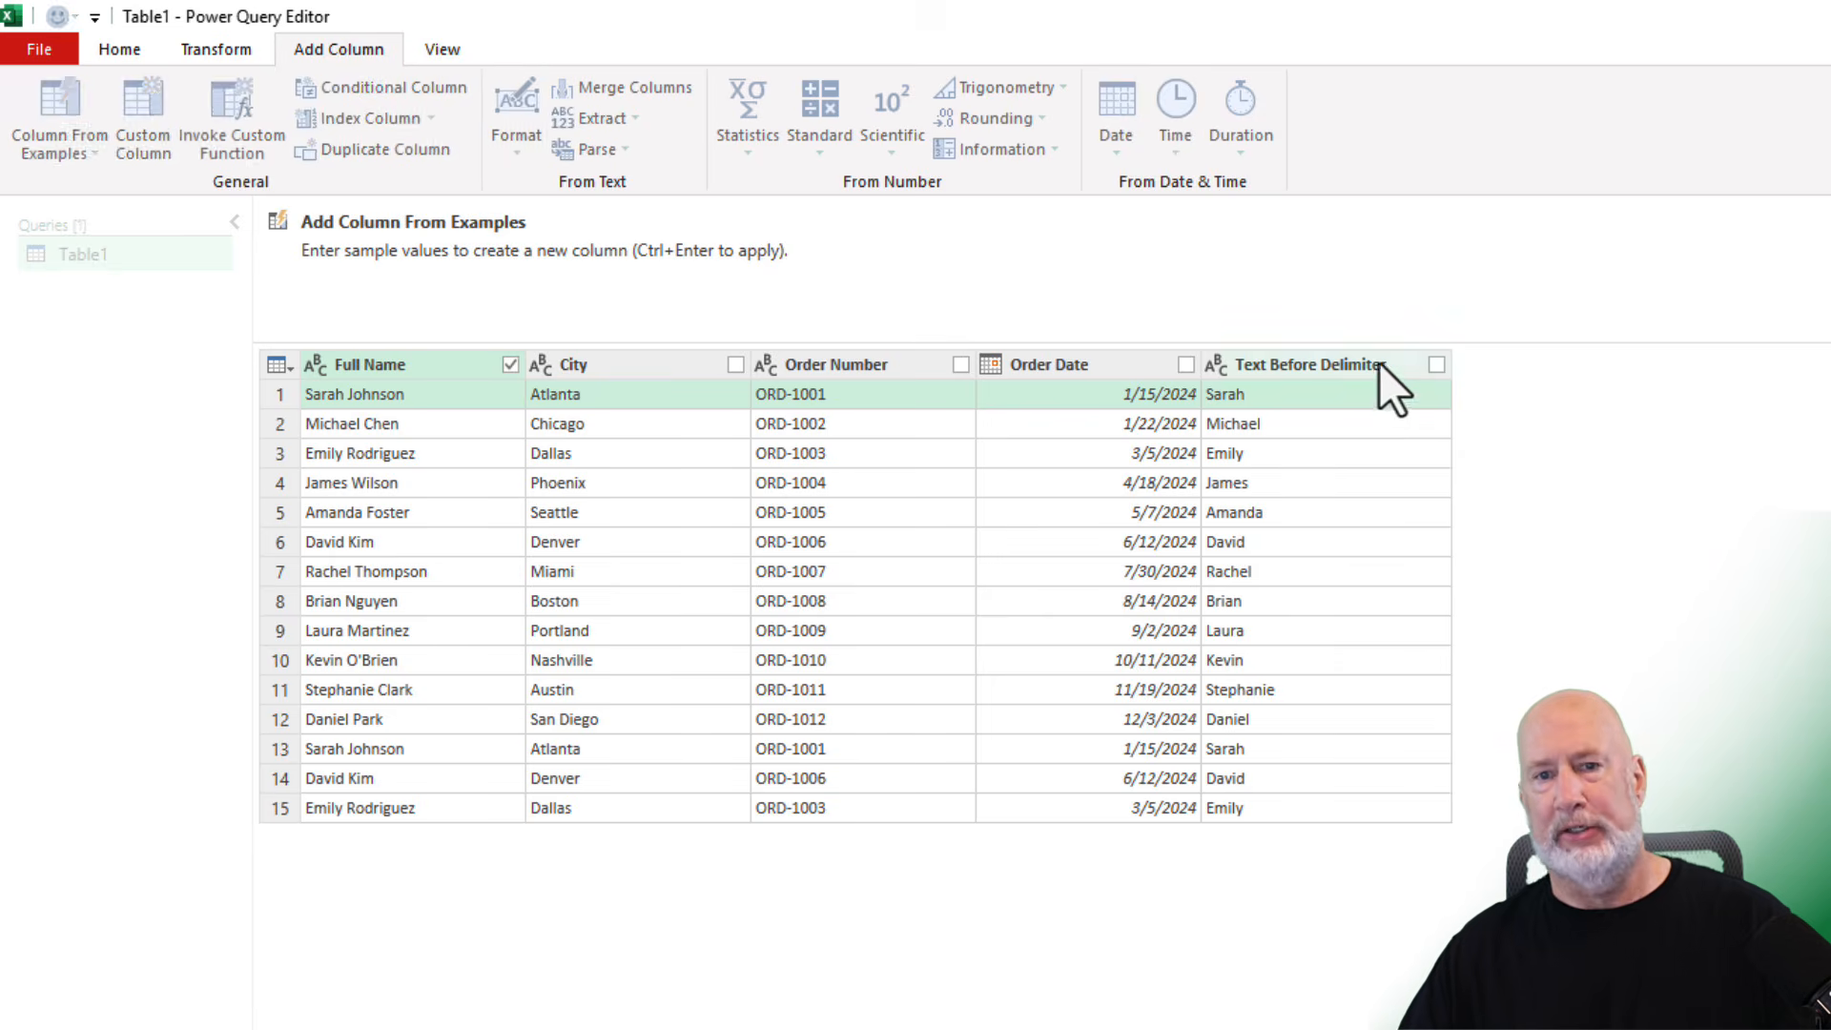
type("Johnson")
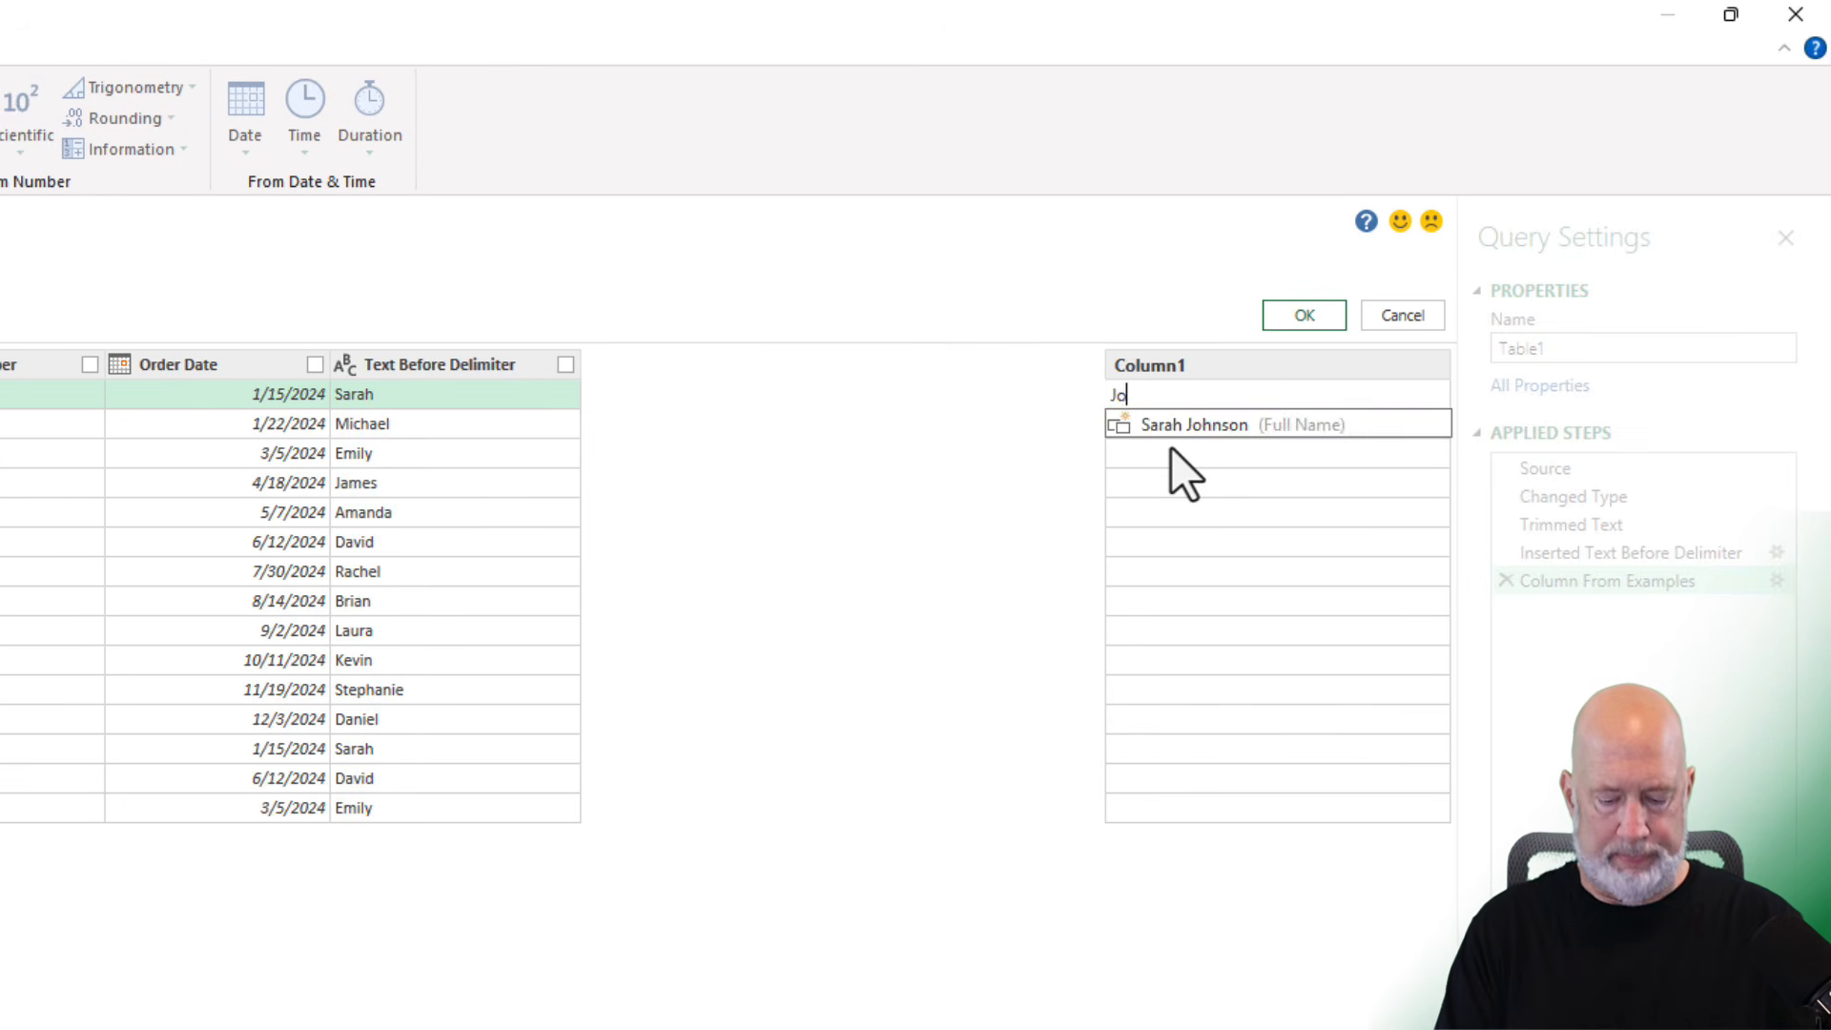
key("Return")
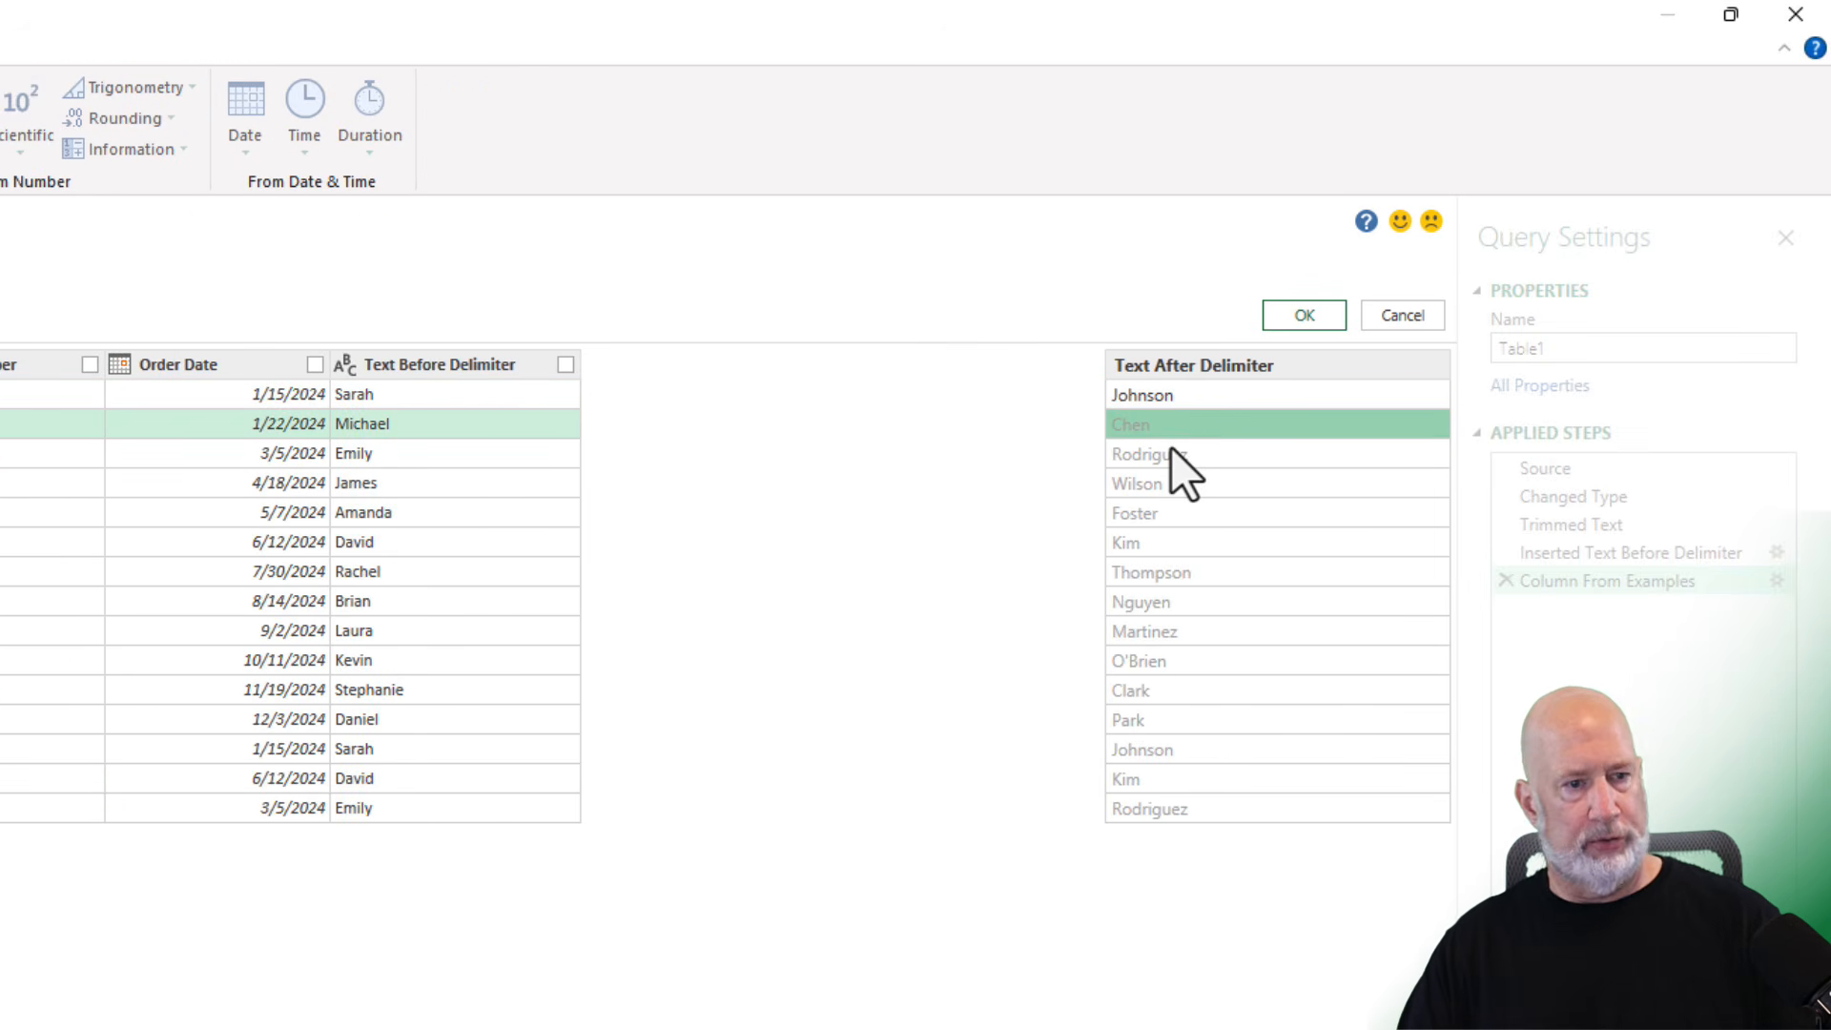
left_click(1297, 312)
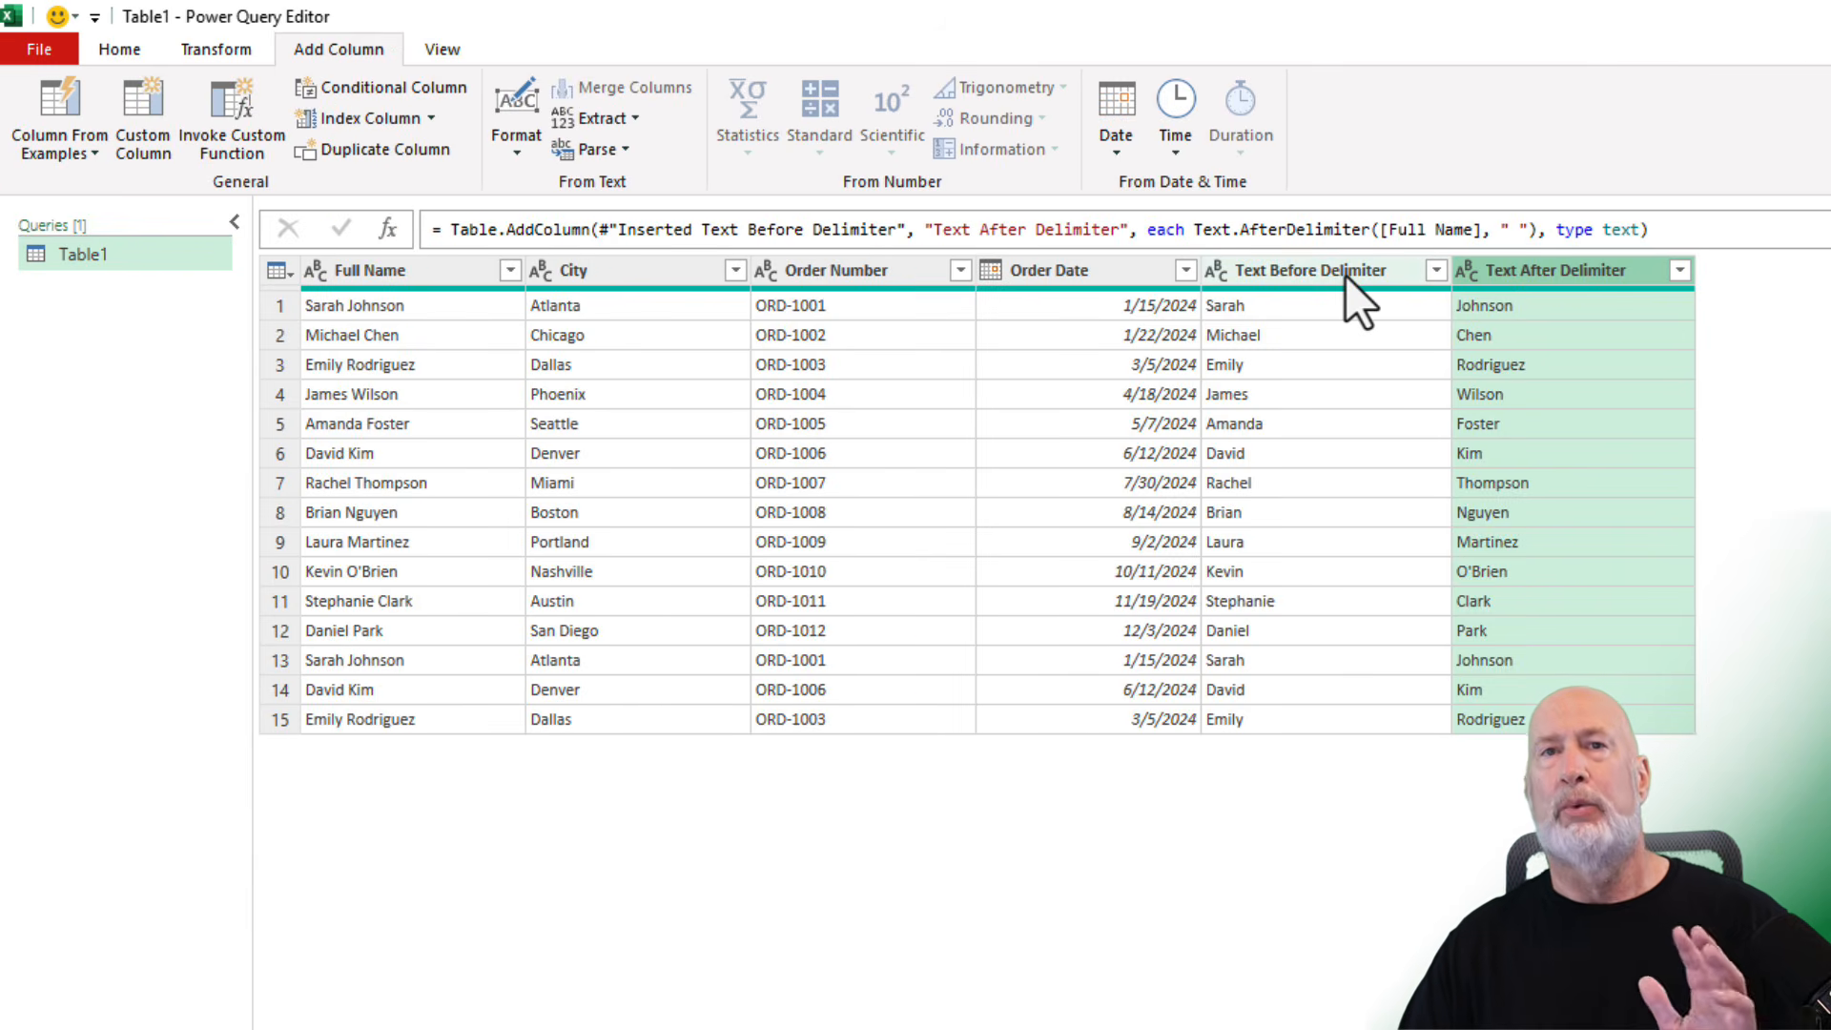
- Rename the two new columns FirstName and LastName
double_click(1347, 271)
type("FirstName")
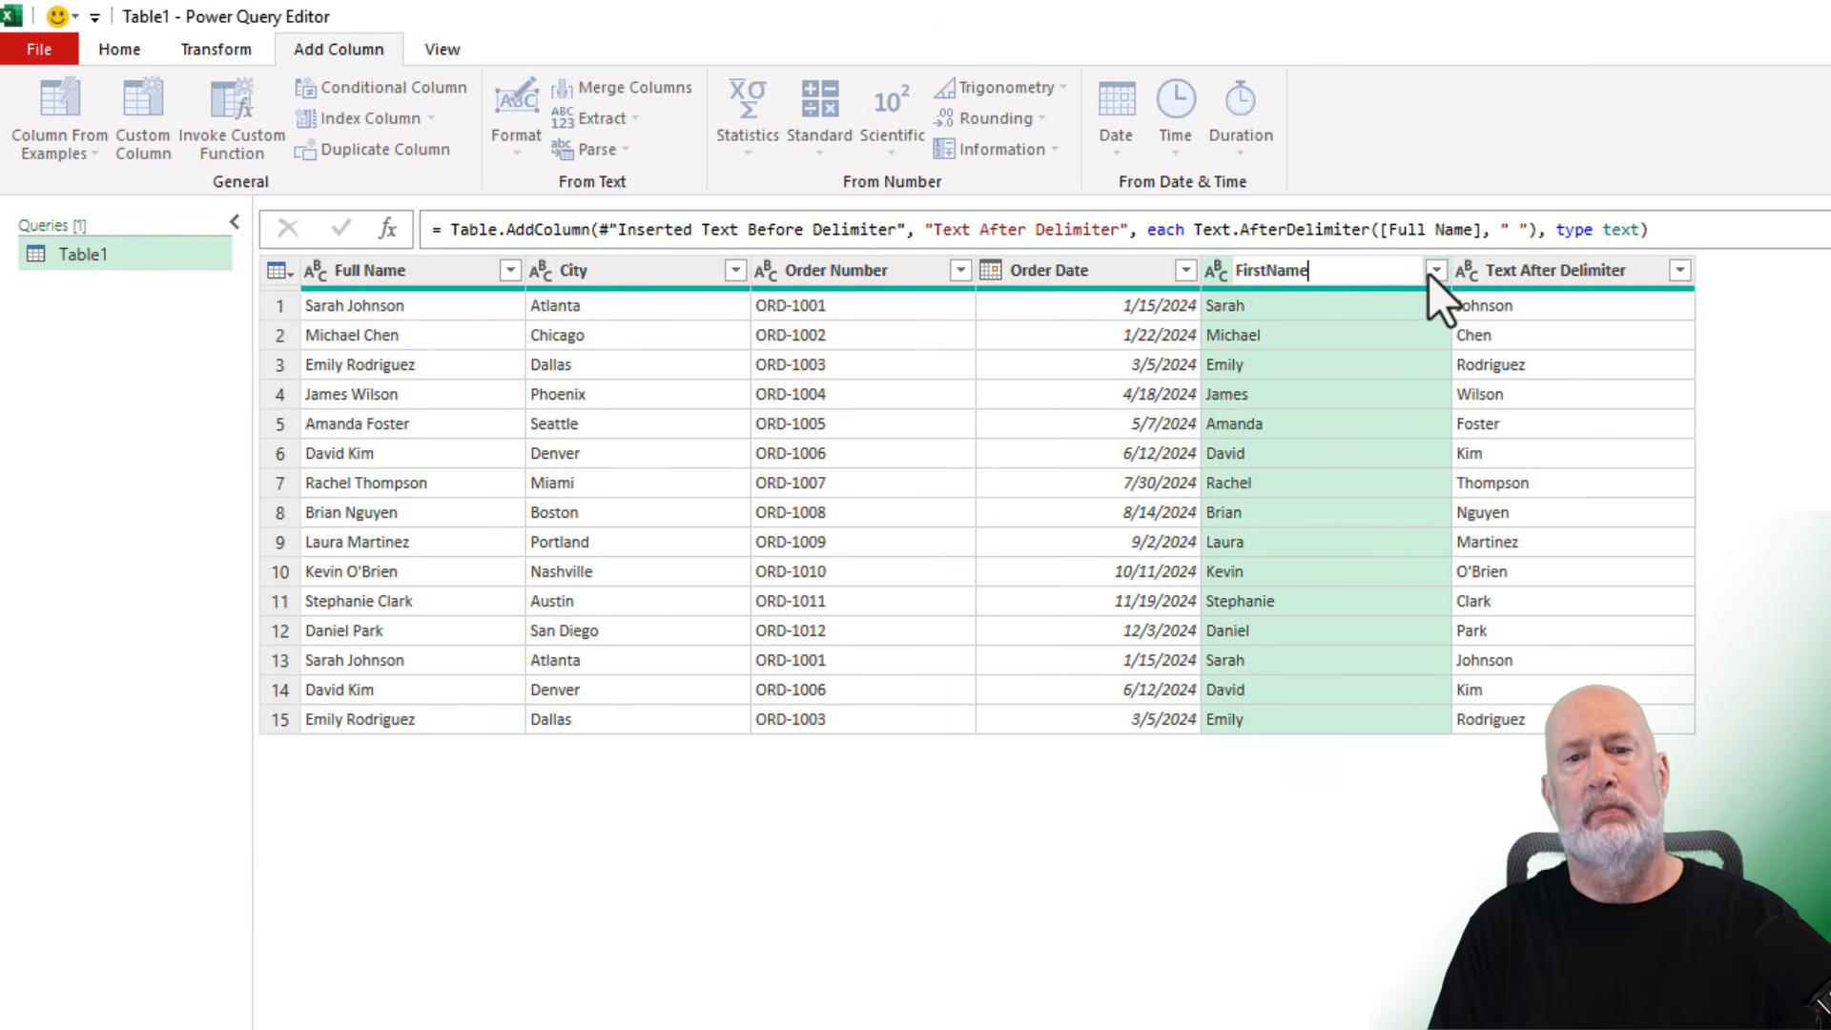
double_click(1512, 271)
type("LastName")
key("Return")
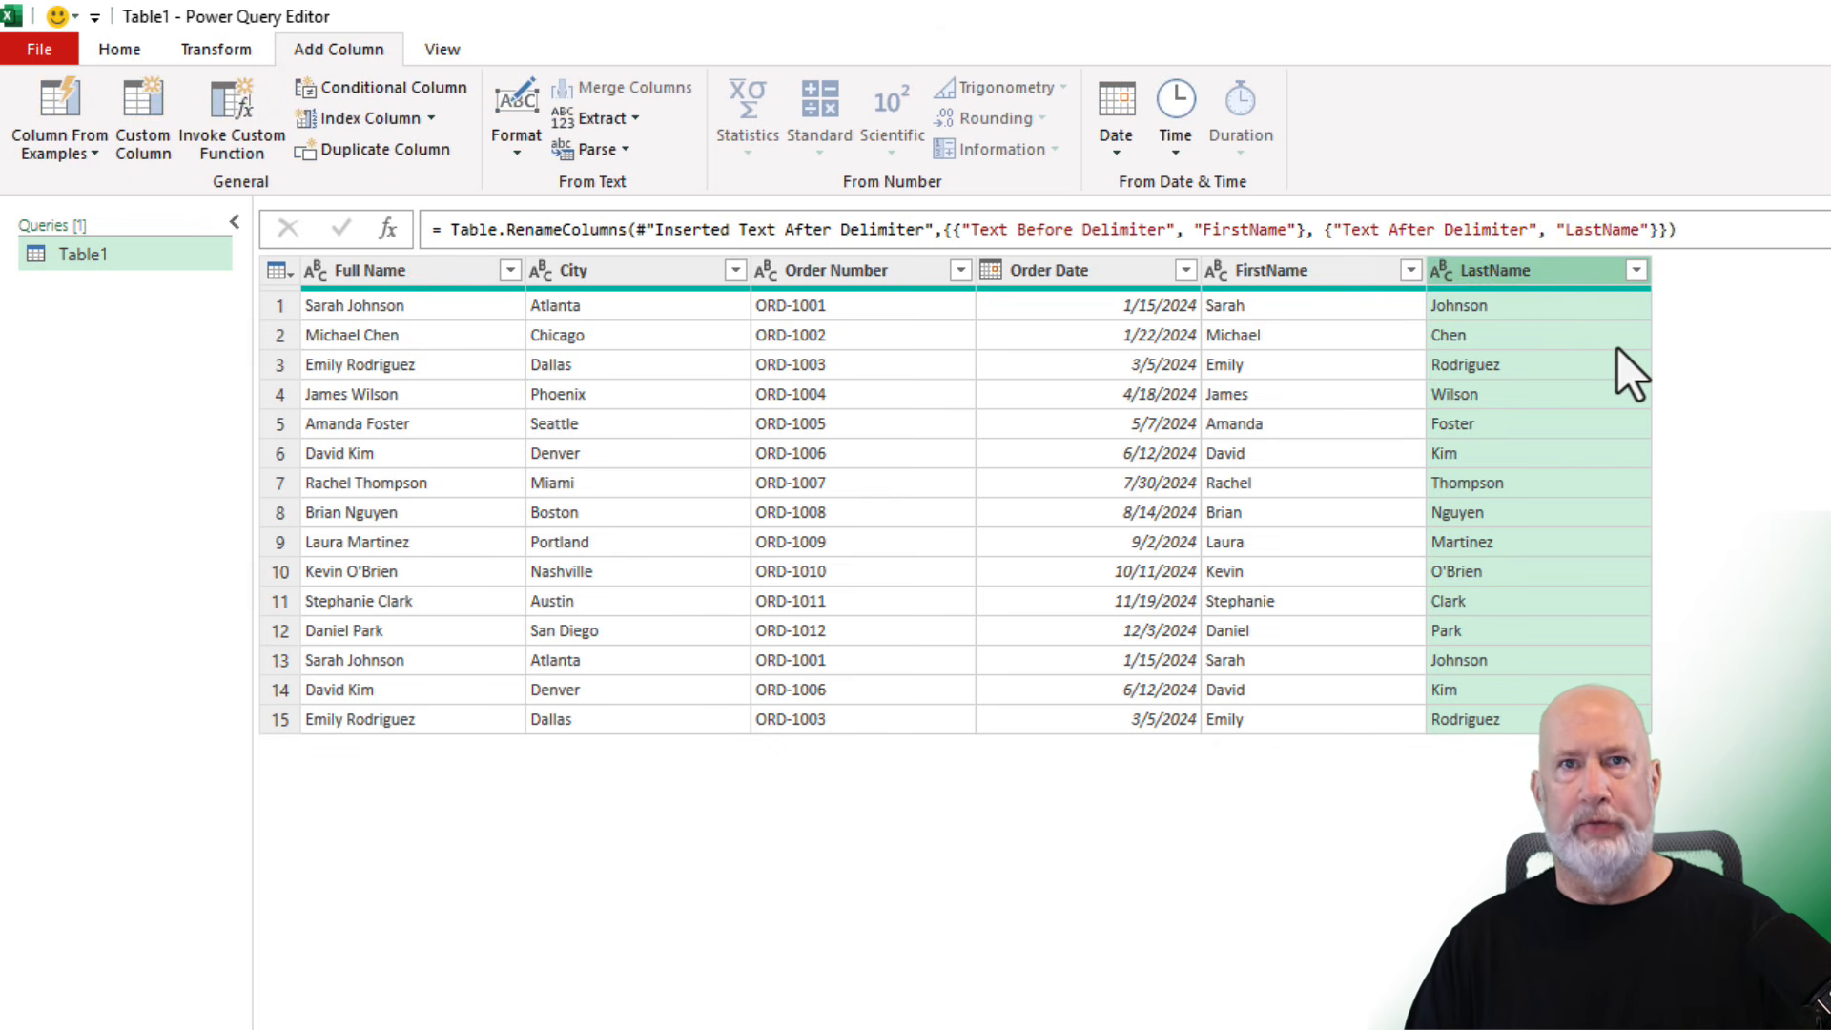
- Move the FirstName and LastName columns directly after Full Name
left_click(1329, 275)
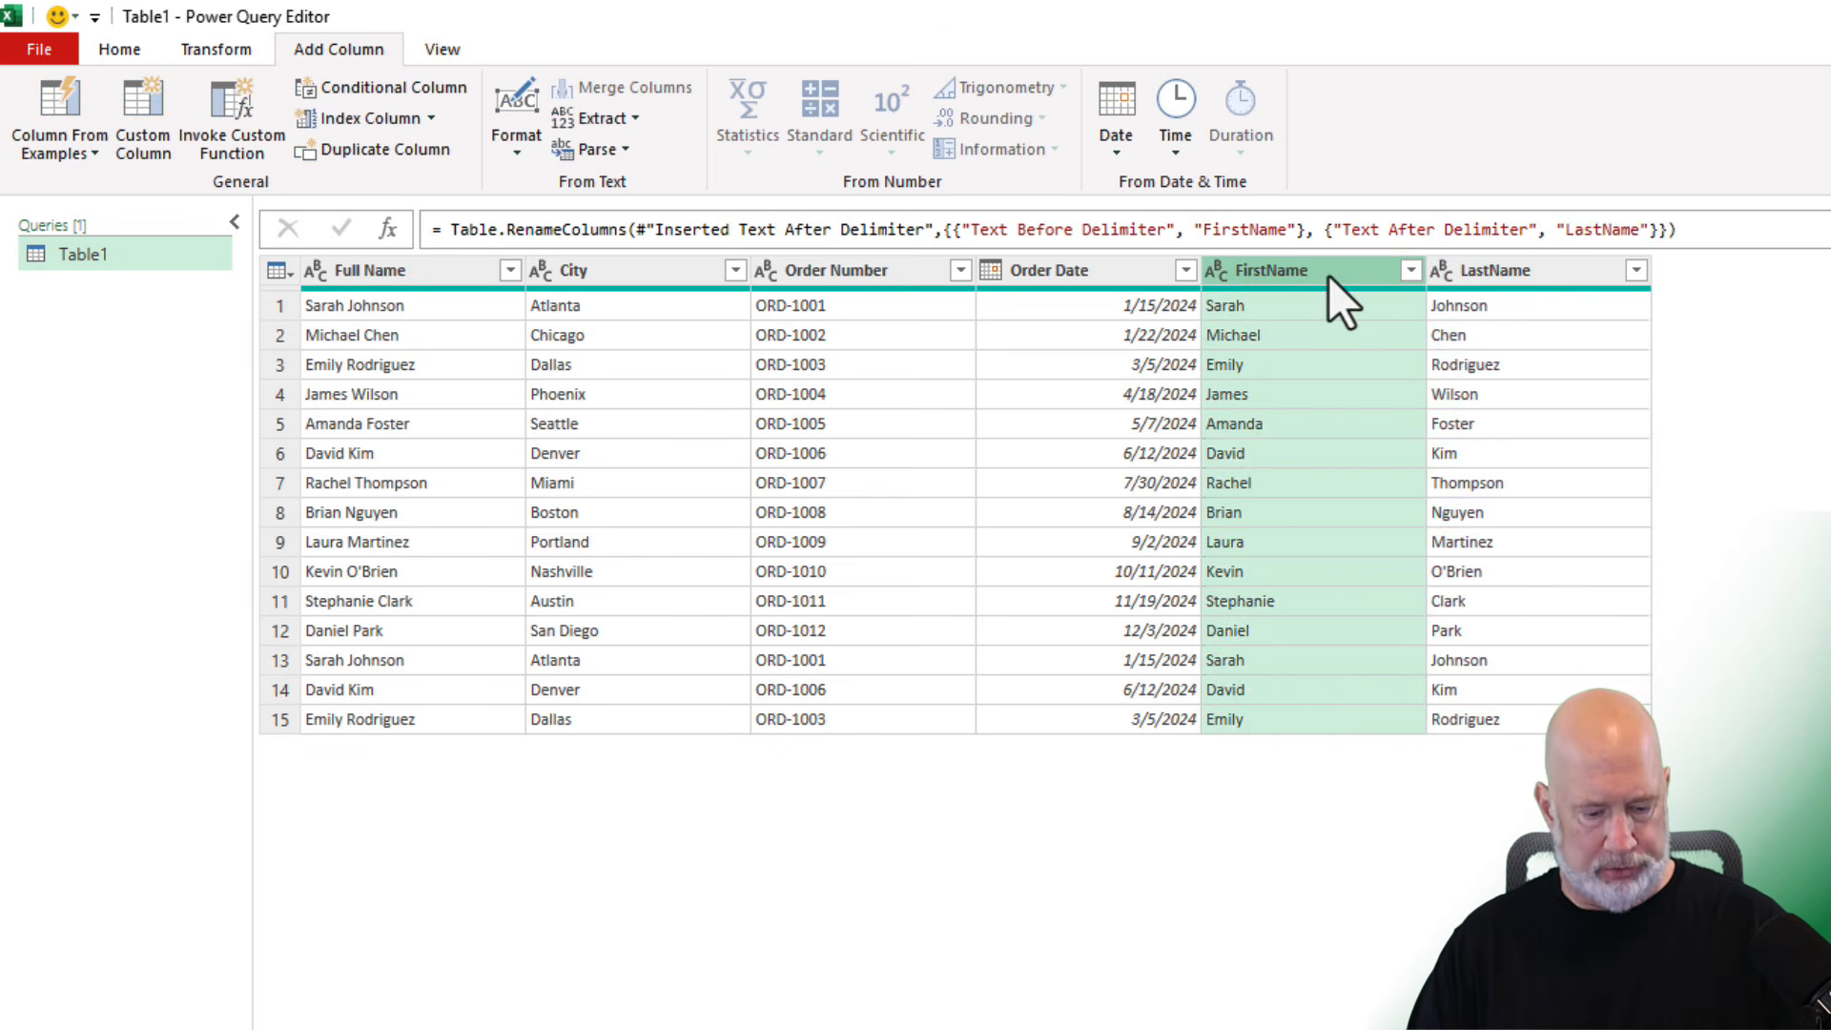
left_click_drag(1329, 277, 615, 310)
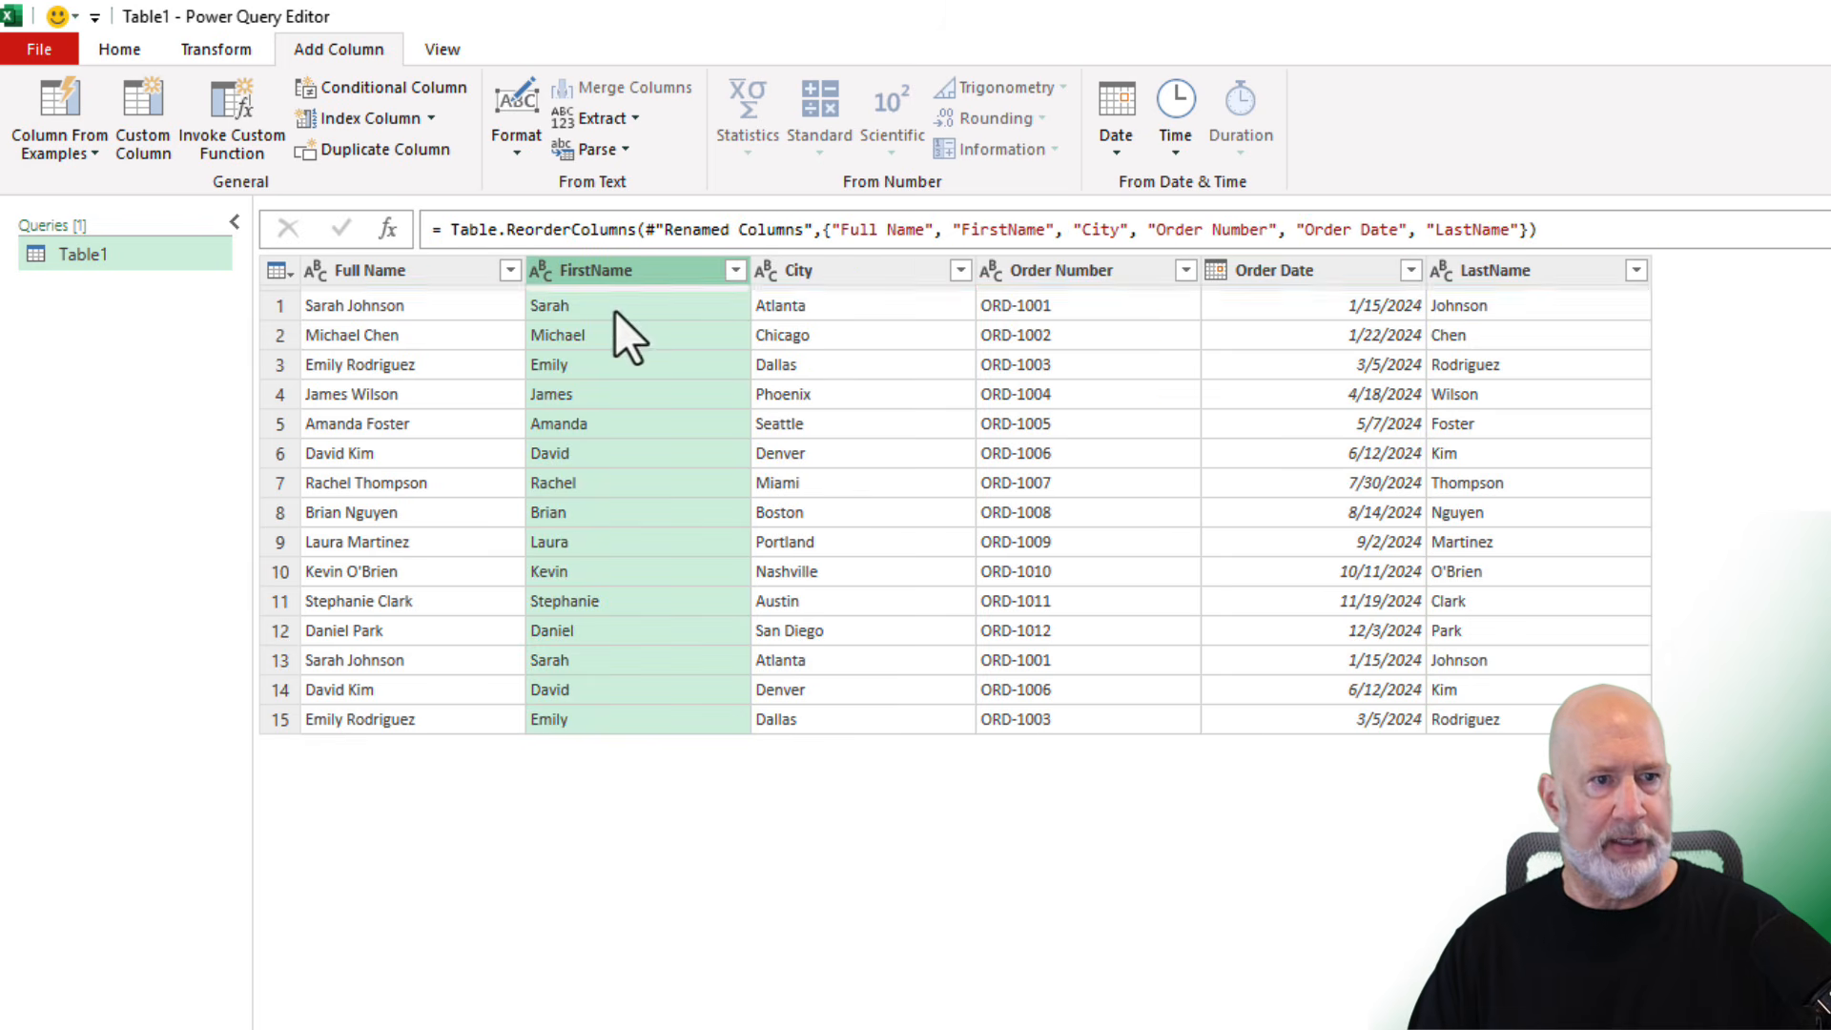
left_click_drag(1504, 279, 827, 303)
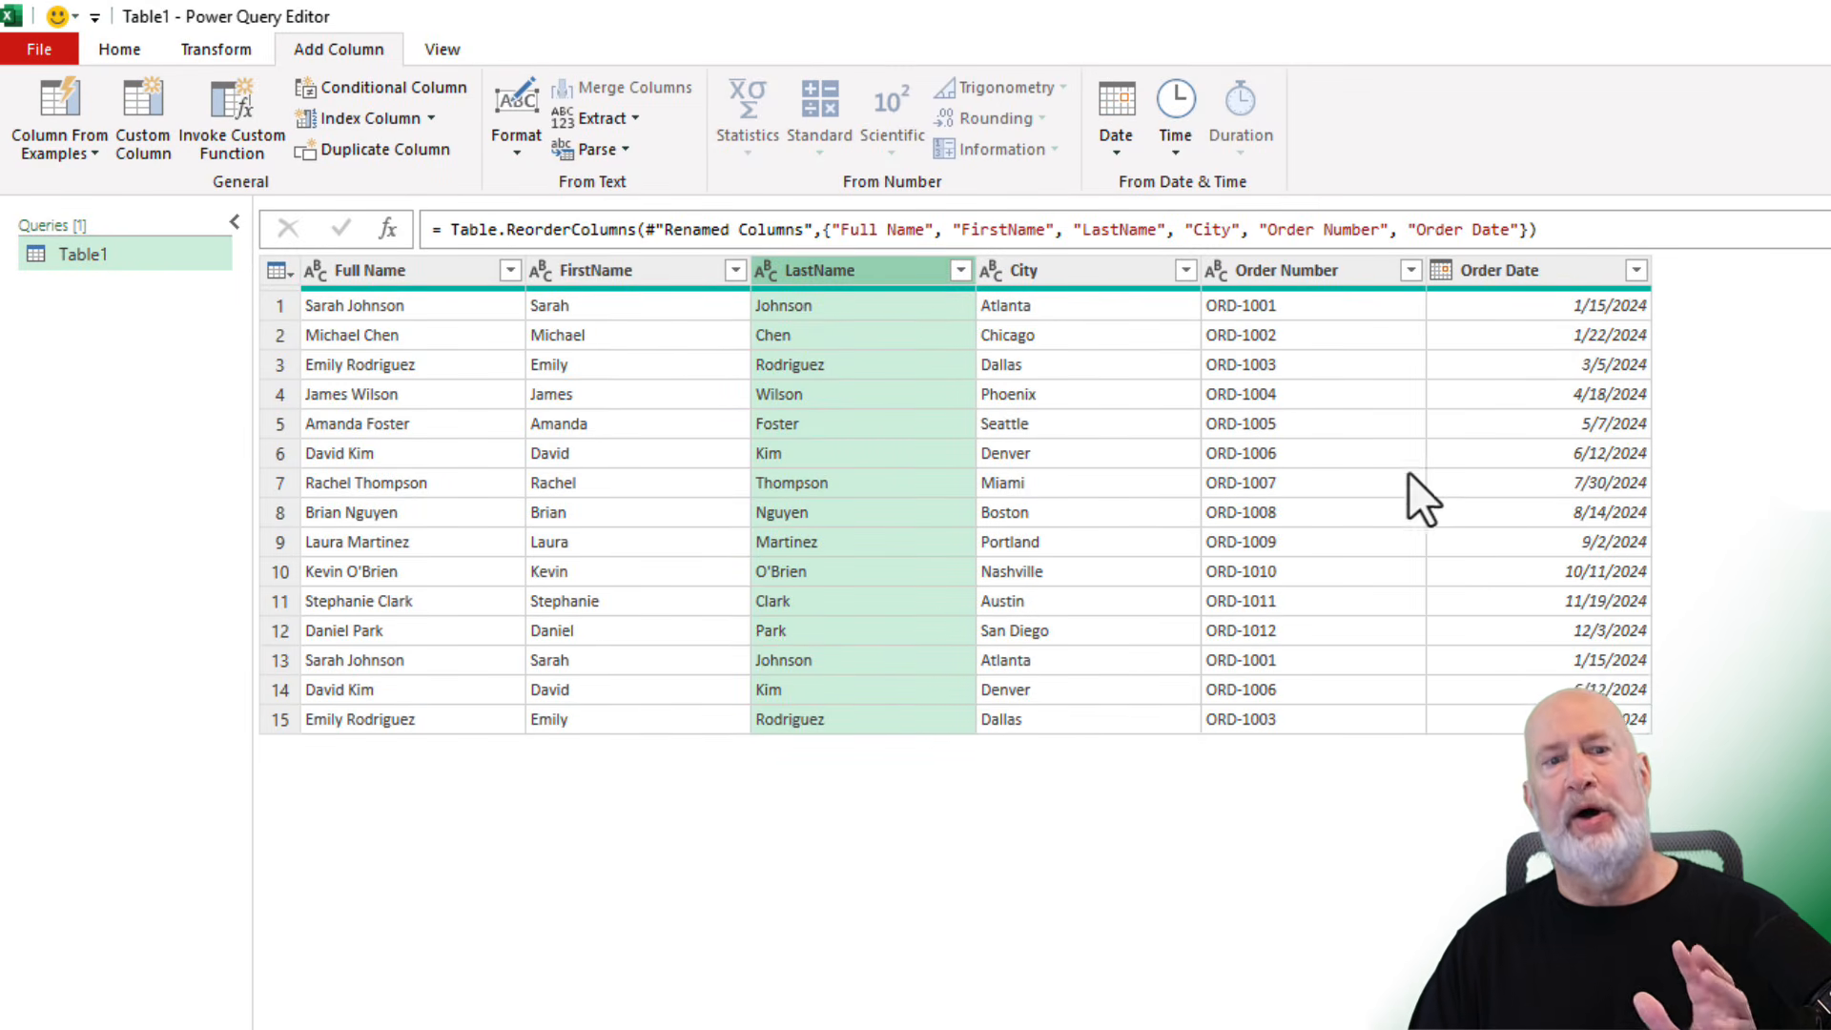
left_click(648, 318)
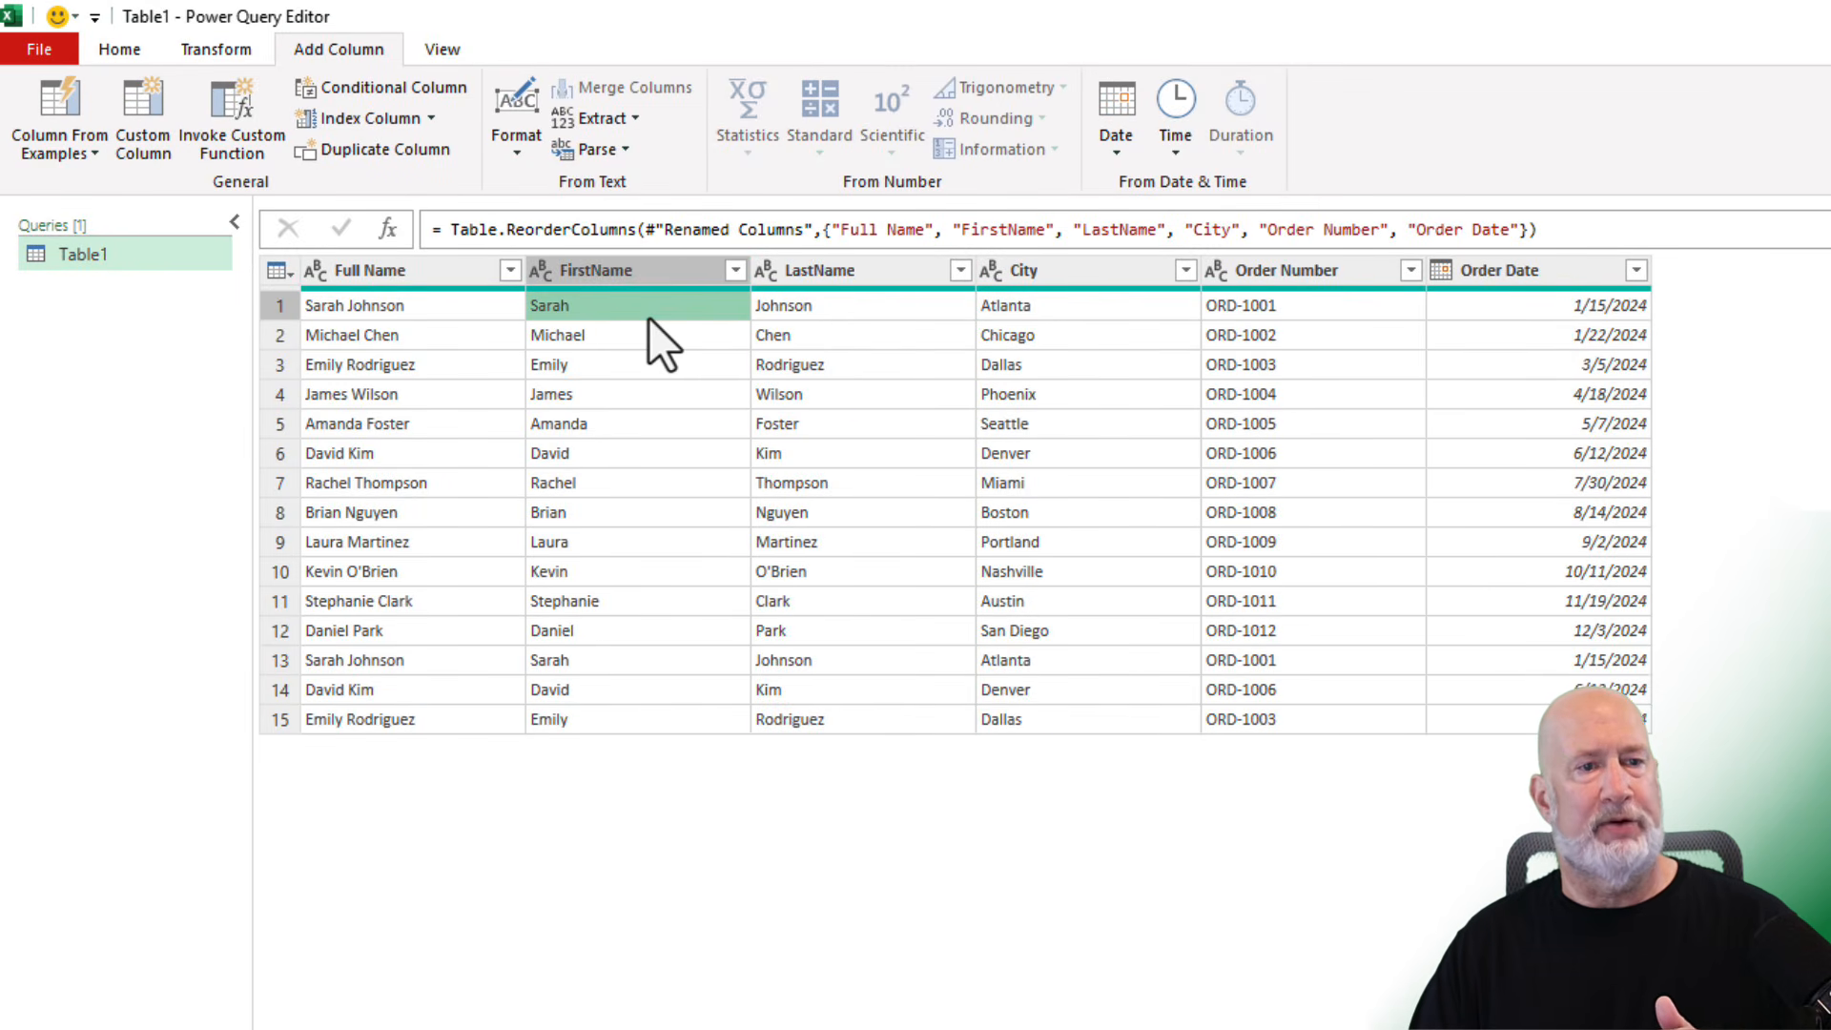
- Remove duplicate rows based on the Full Name column
left_click(437, 275)
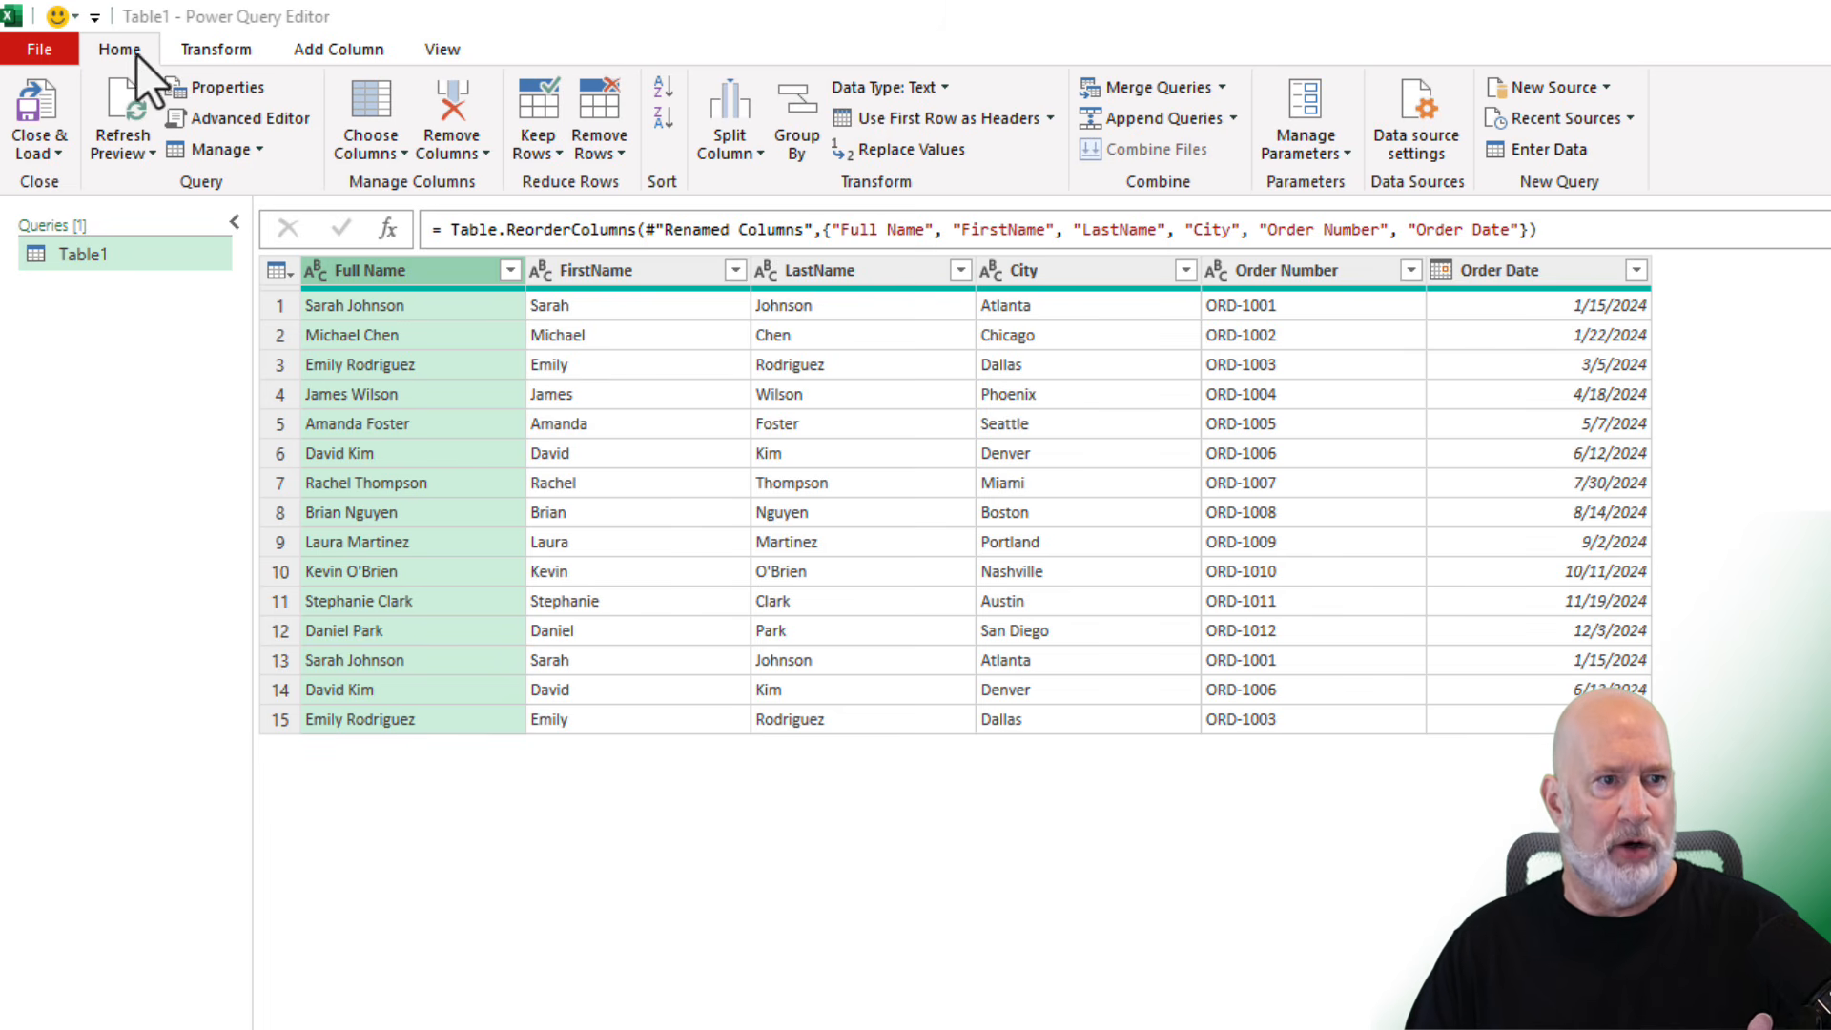
left_click(604, 154)
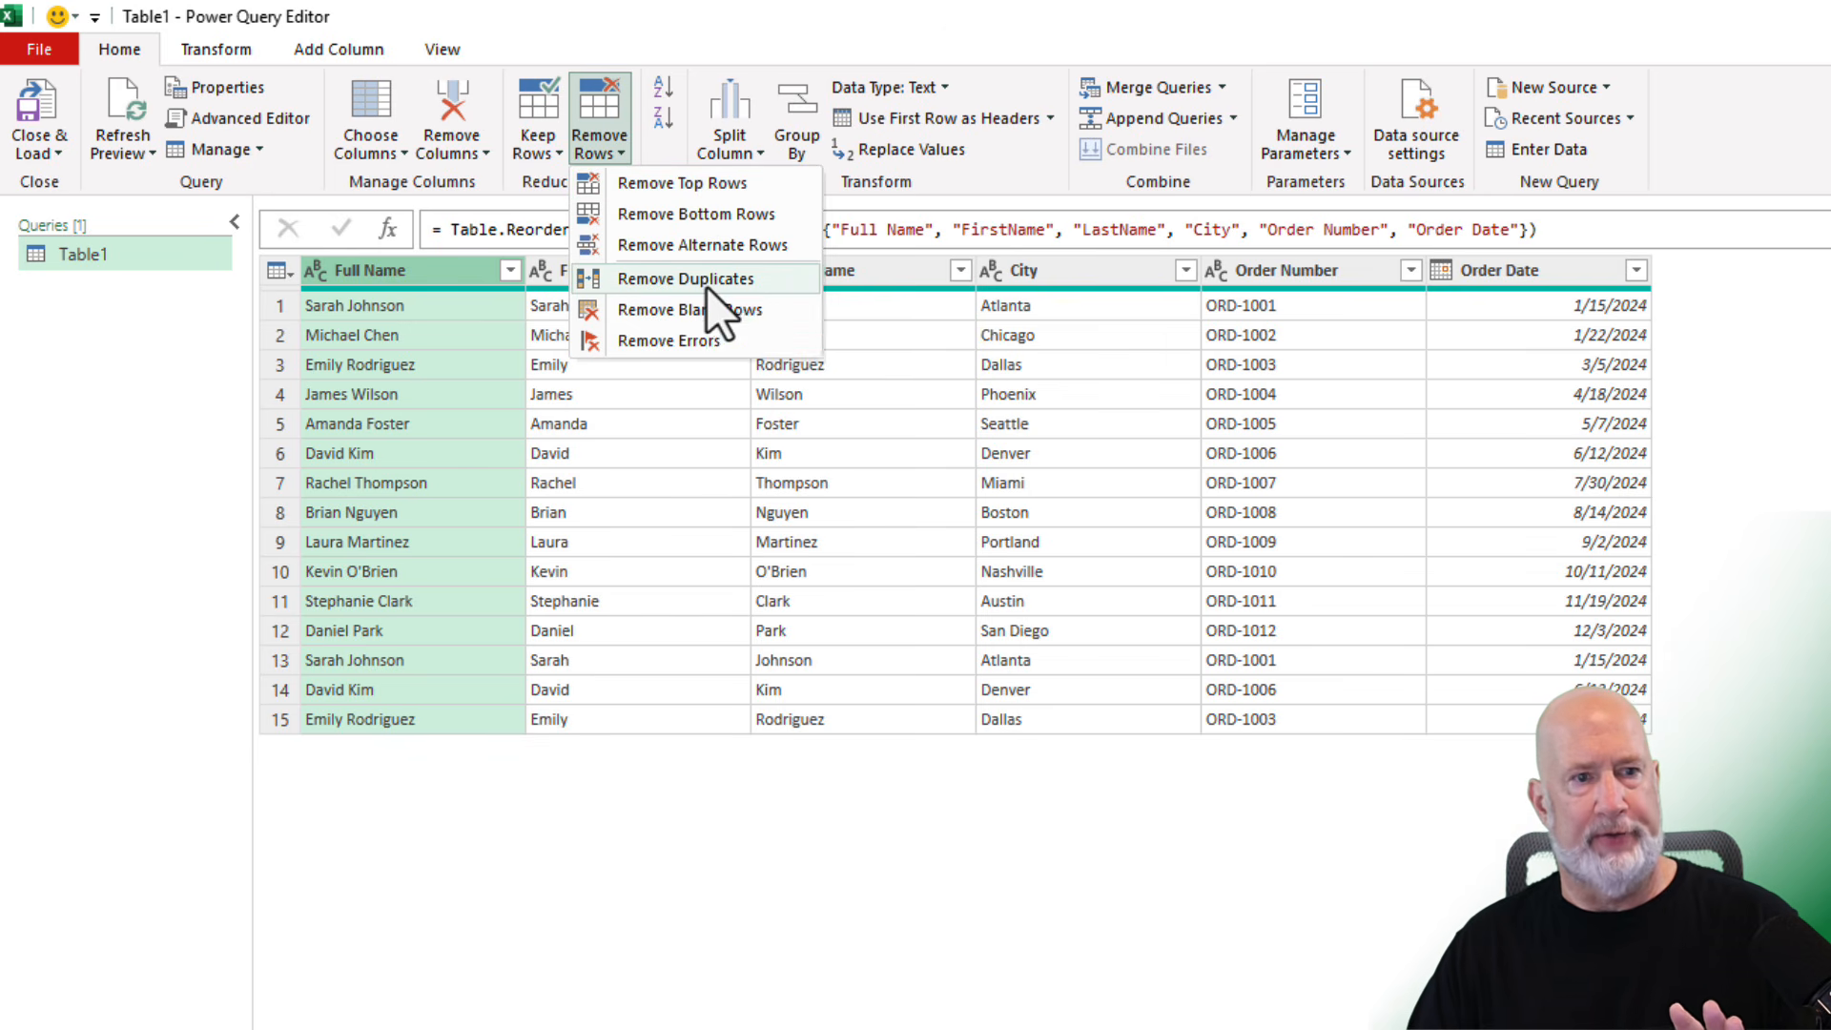
left_click(706, 288)
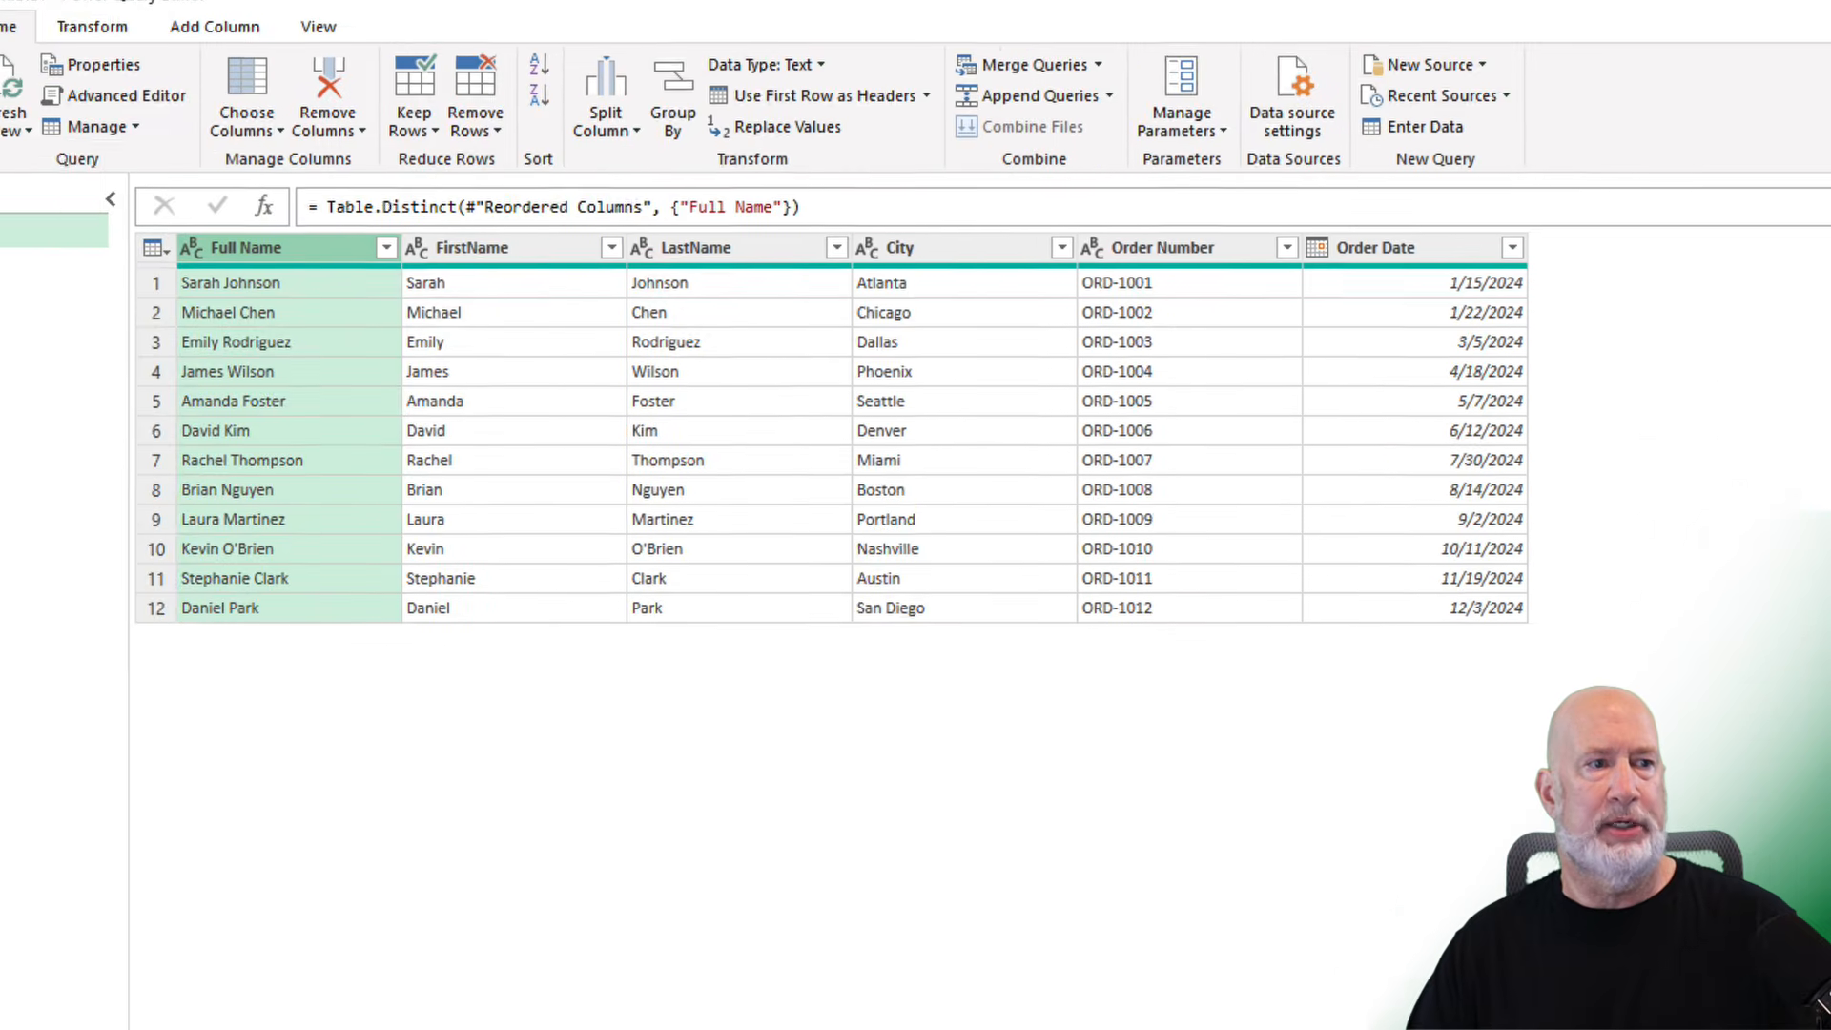
- Close the Power Query Editor and load the query results to the worksheet
left_click(24, 104)
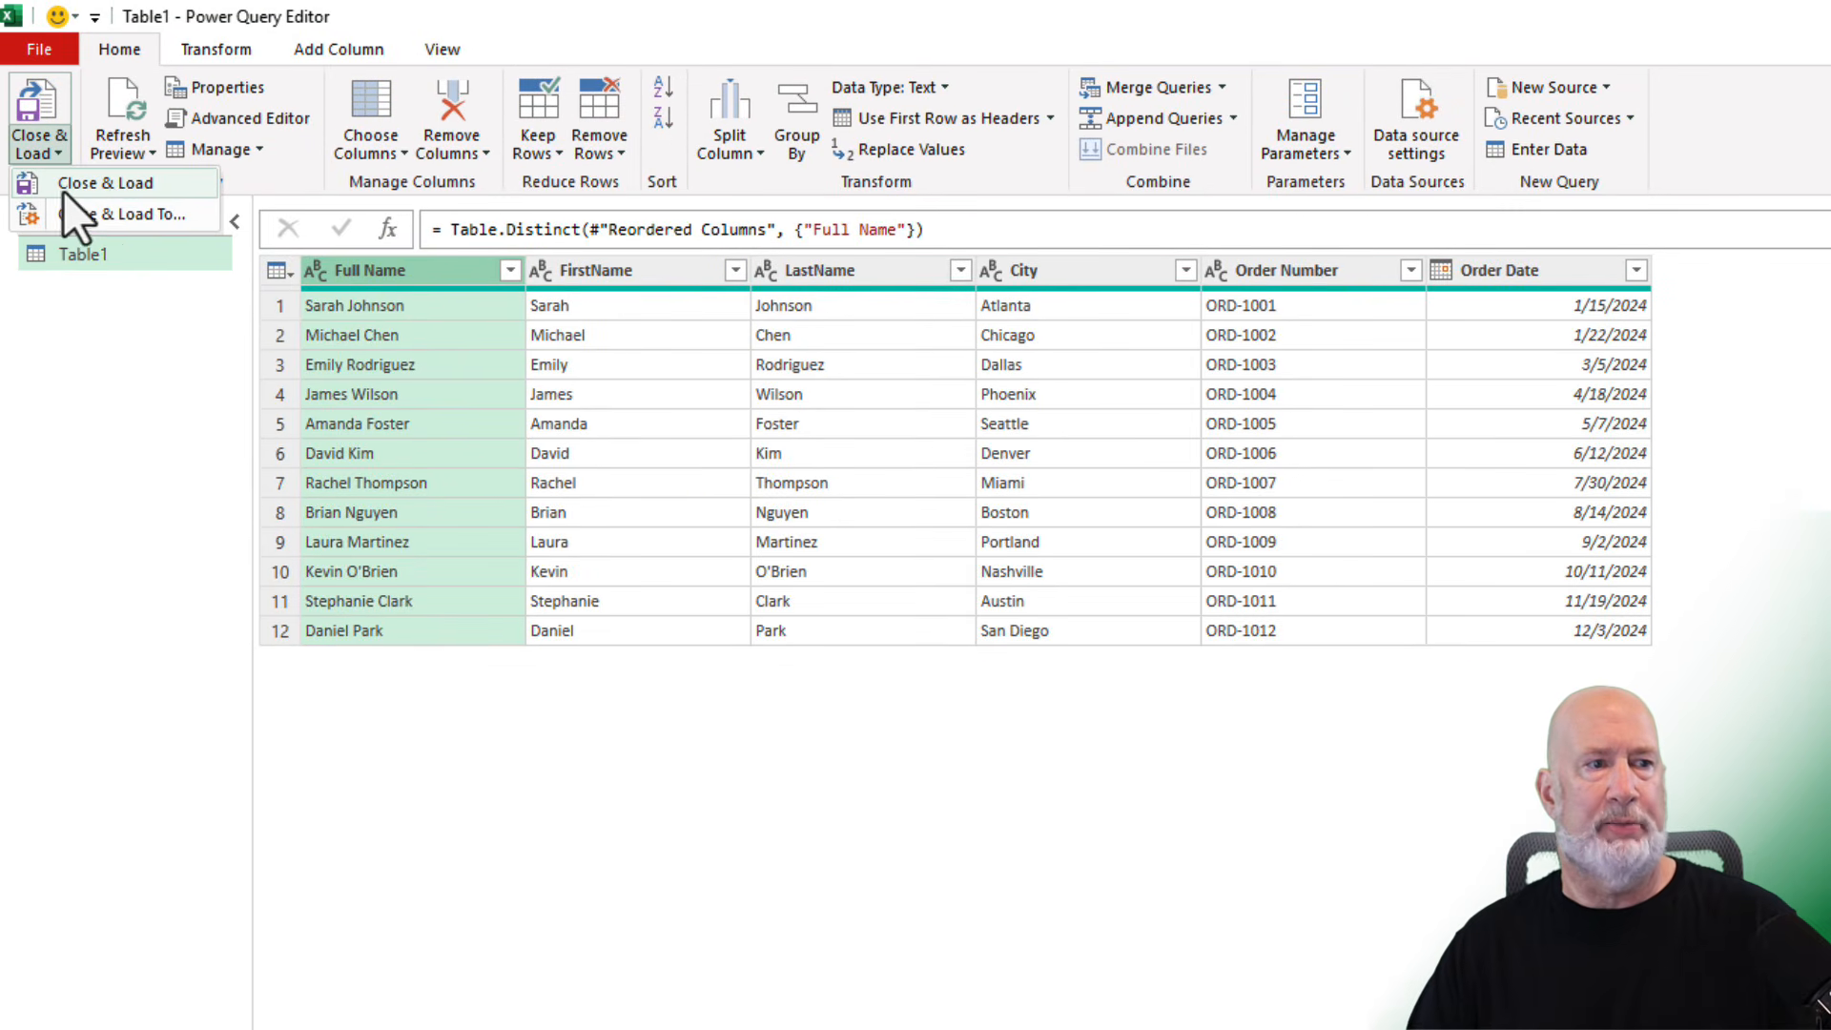
left_click(113, 187)
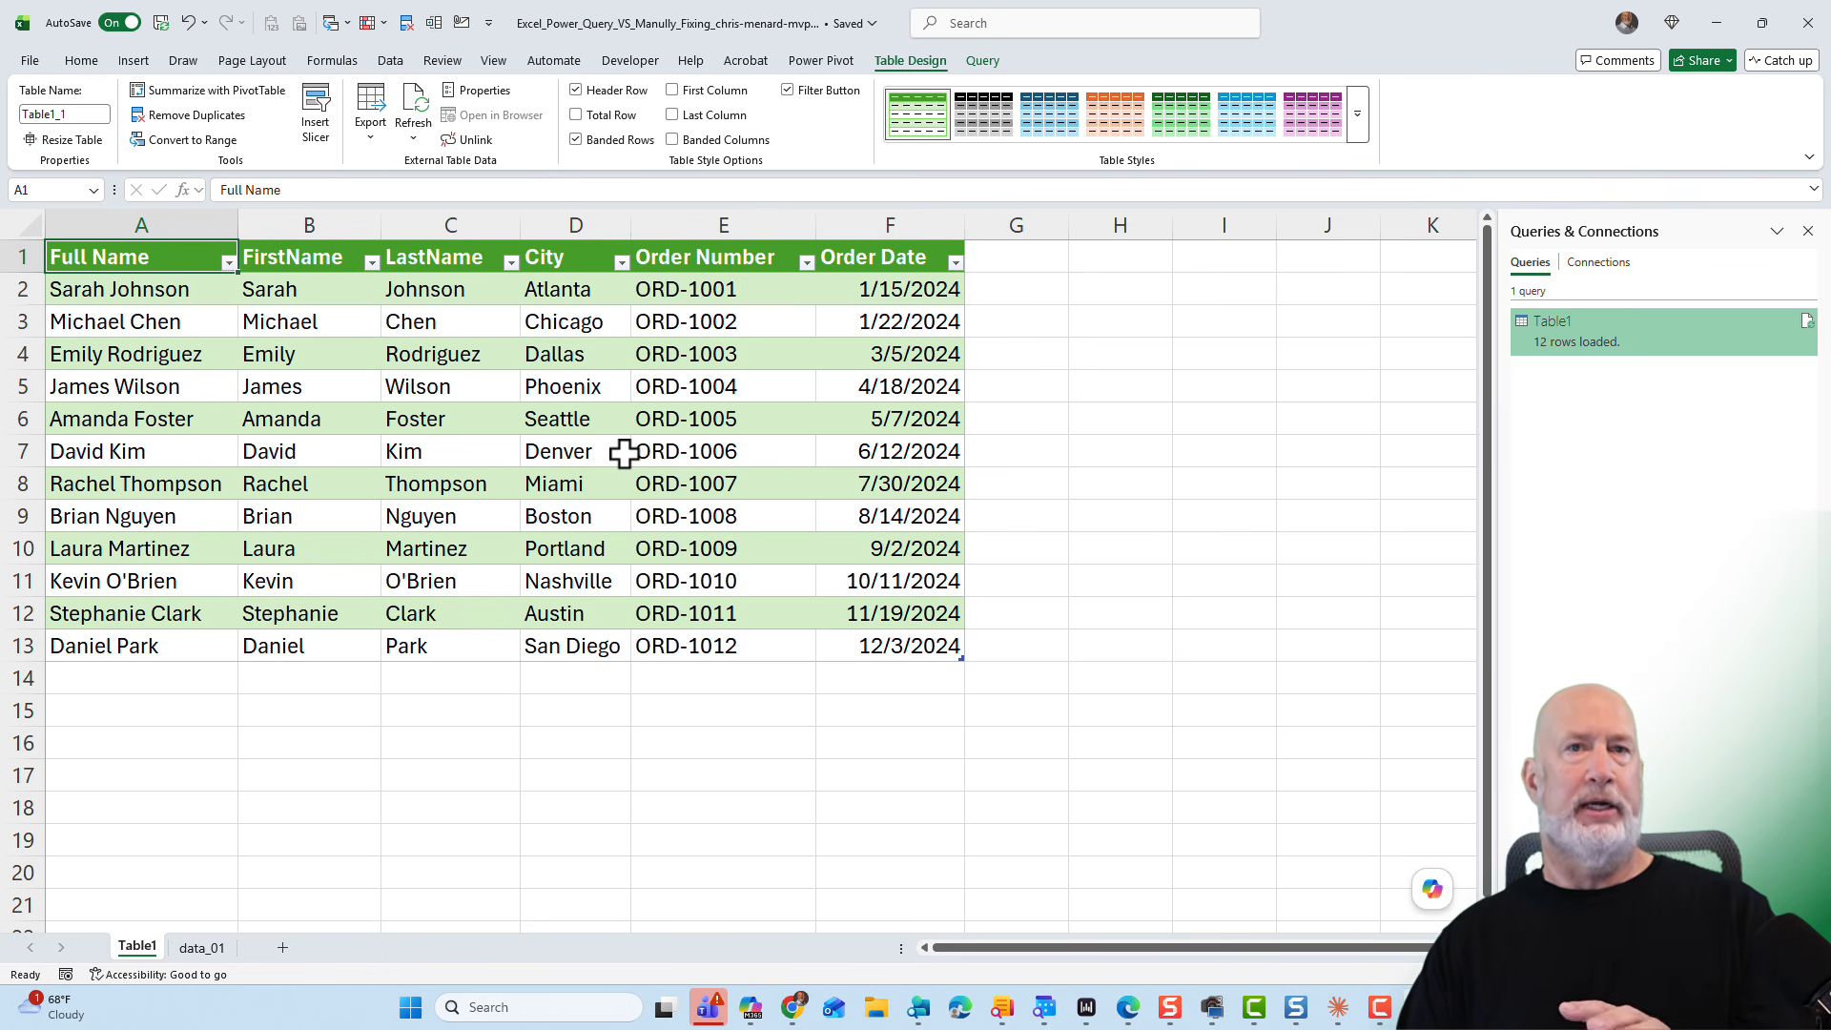
- Append a new row to the data_01 table with a full name, city Atlanta, an order number and date April 15, 2026
left_click(201, 946)
left_click(143, 717)
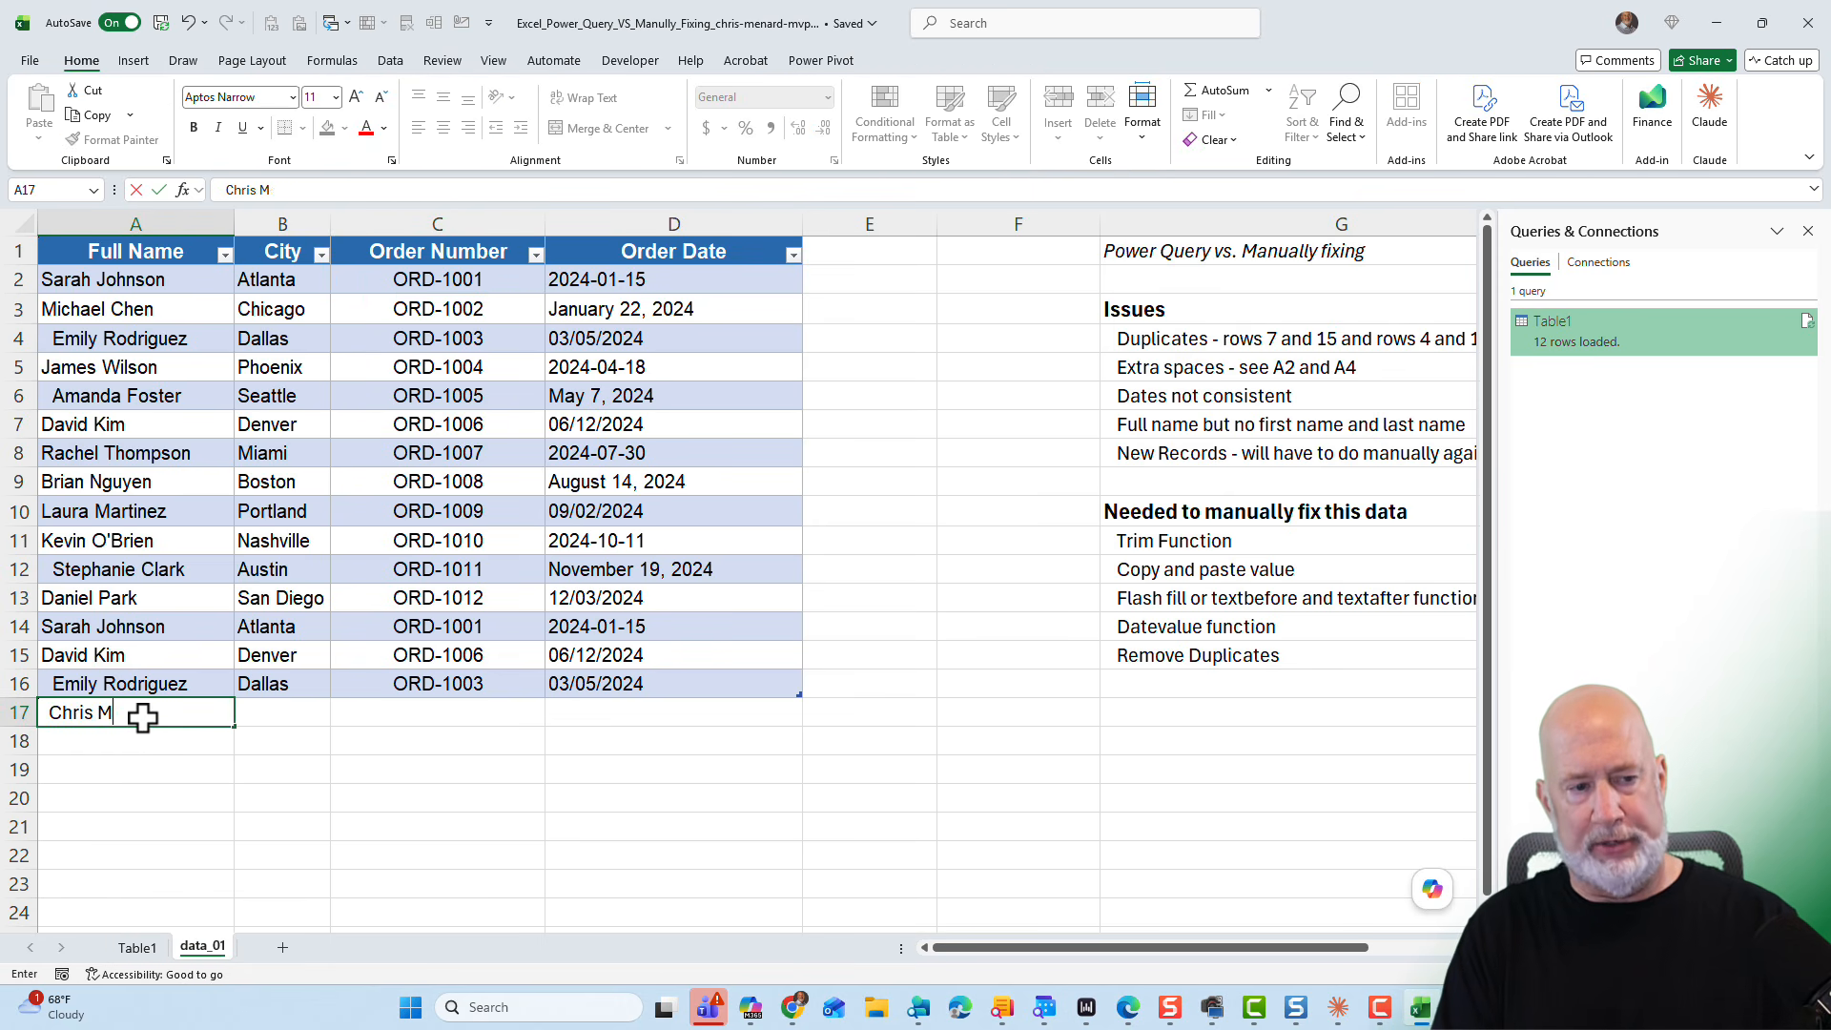
key("Tab")
type("Atlanta")
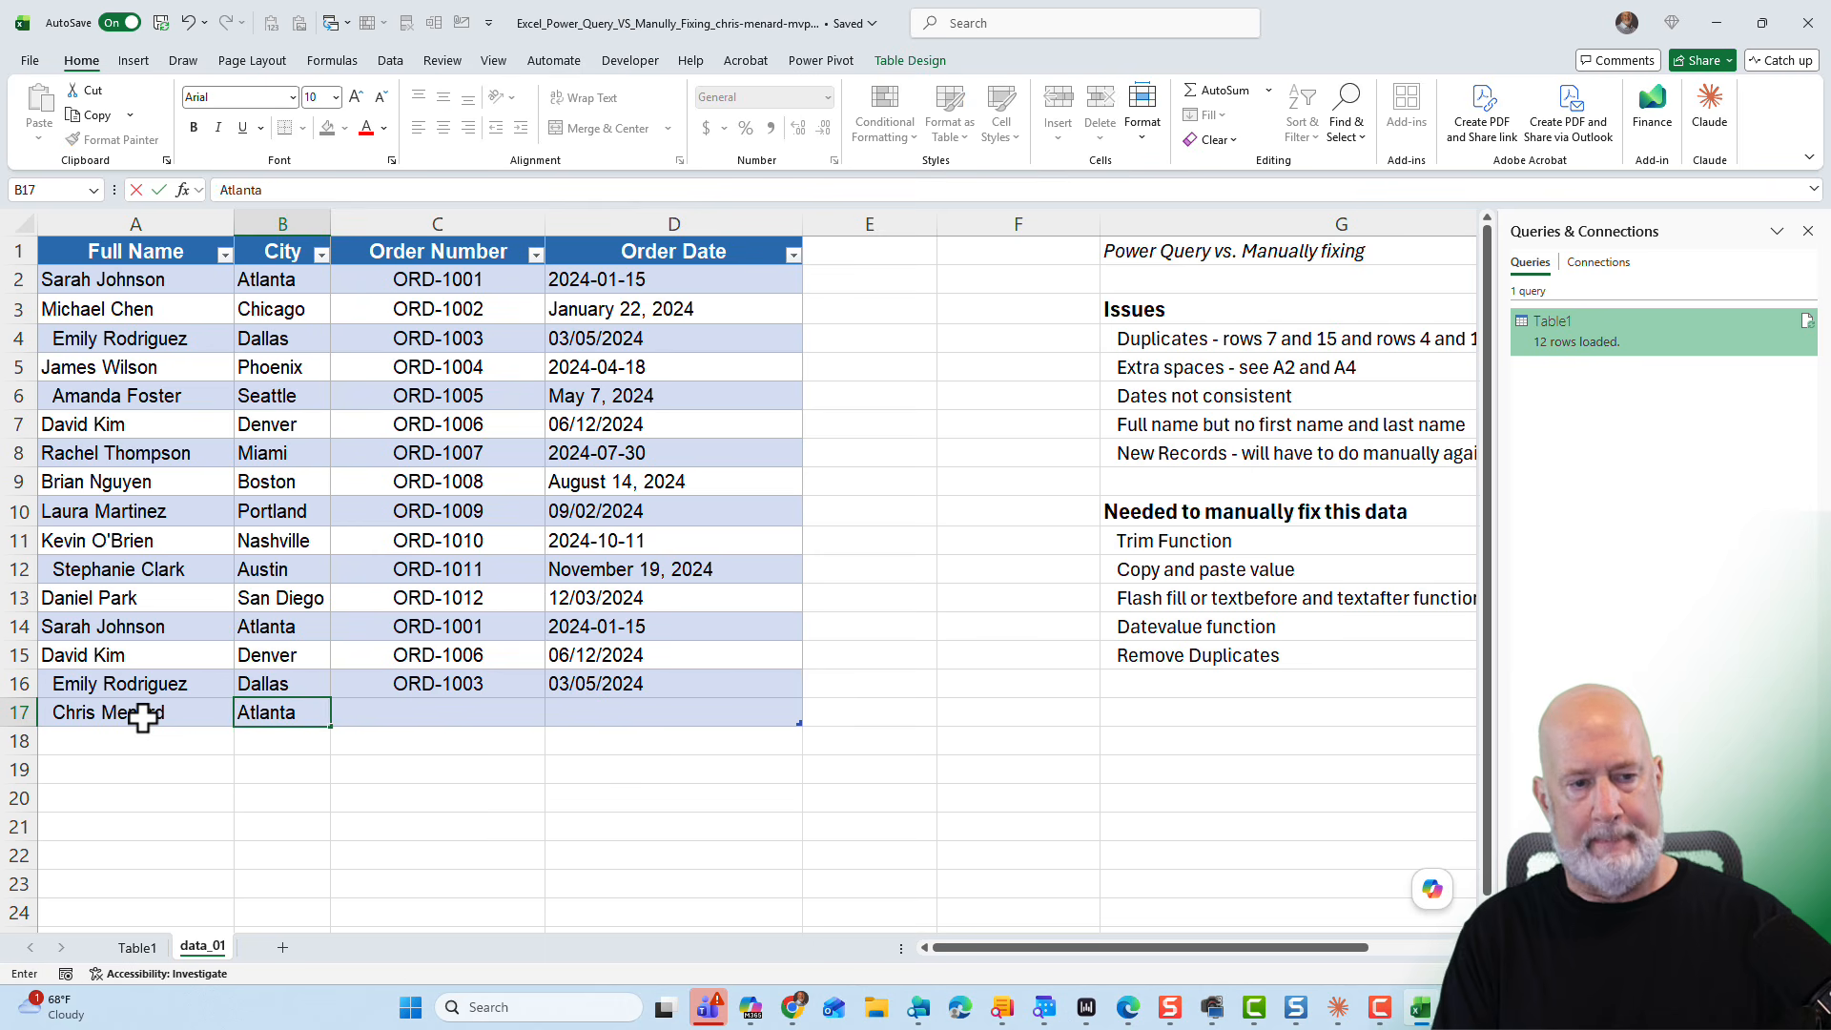
key("Tab")
type("ORD-2001")
key("Tab")
type("April 15, 2026")
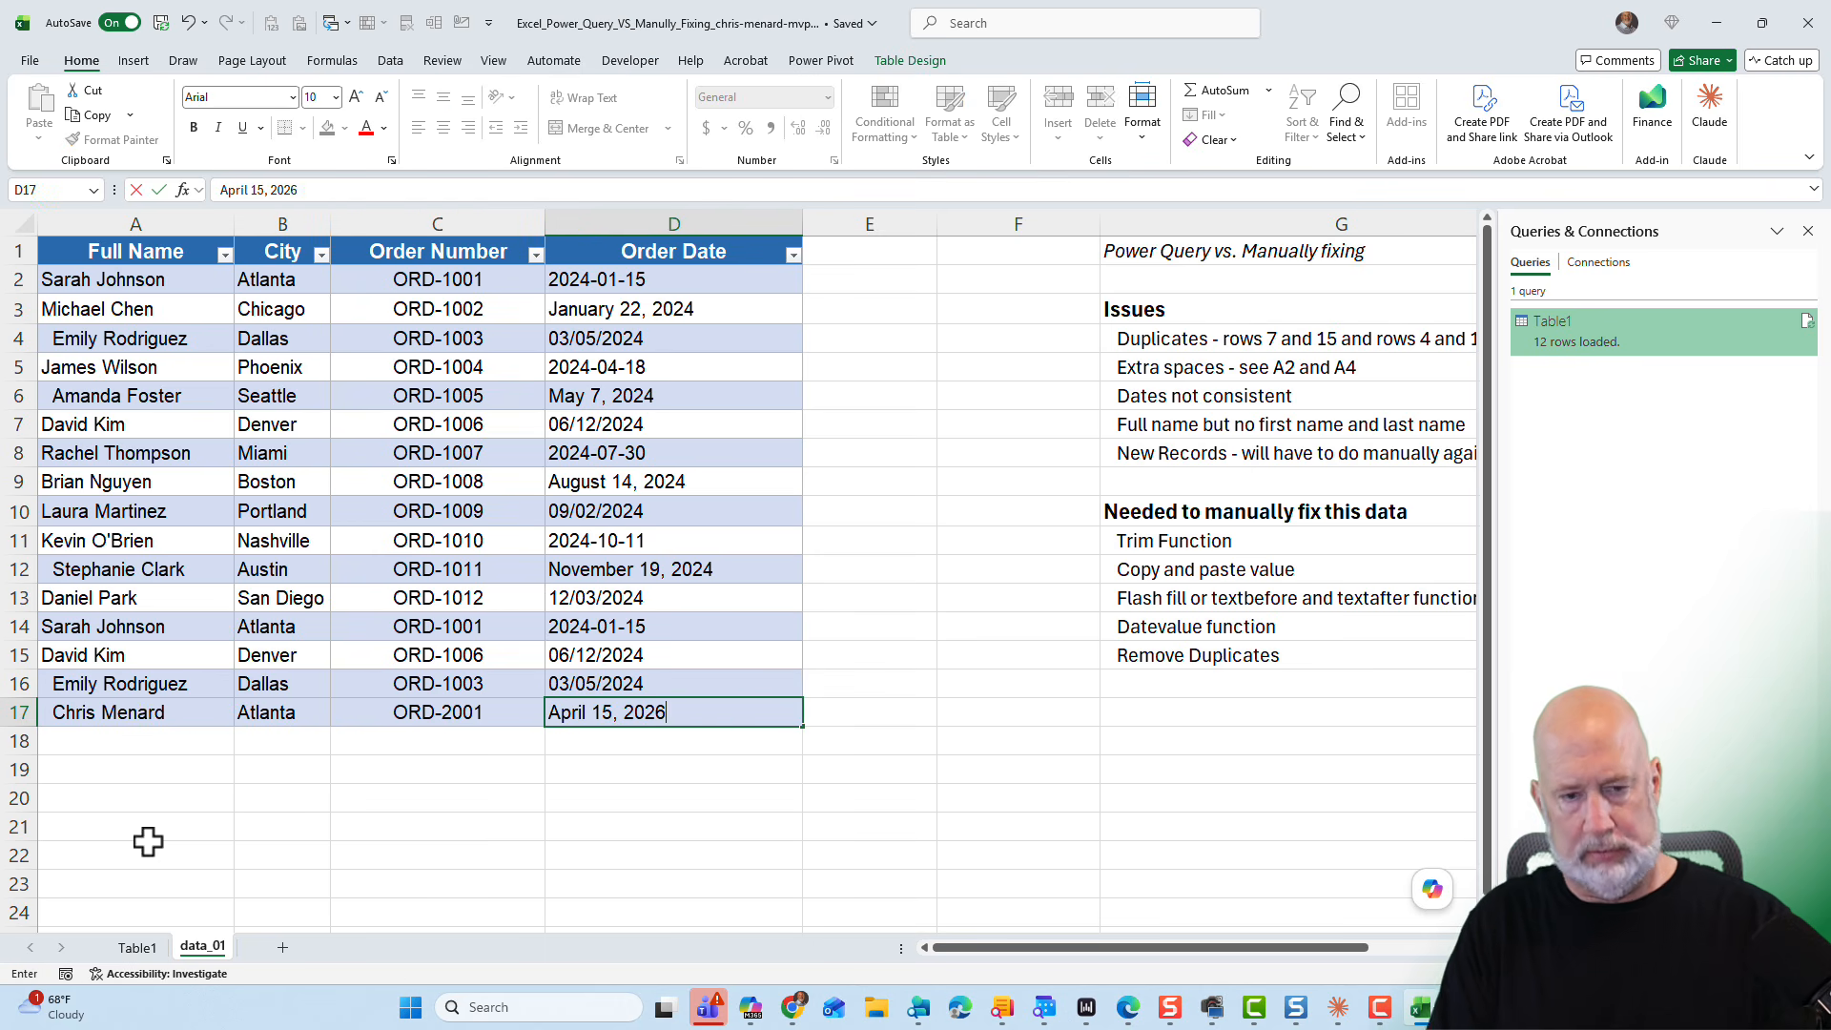
key("Return")
- Refresh the Table1 query on the Table1 sheet
left_click(137, 946)
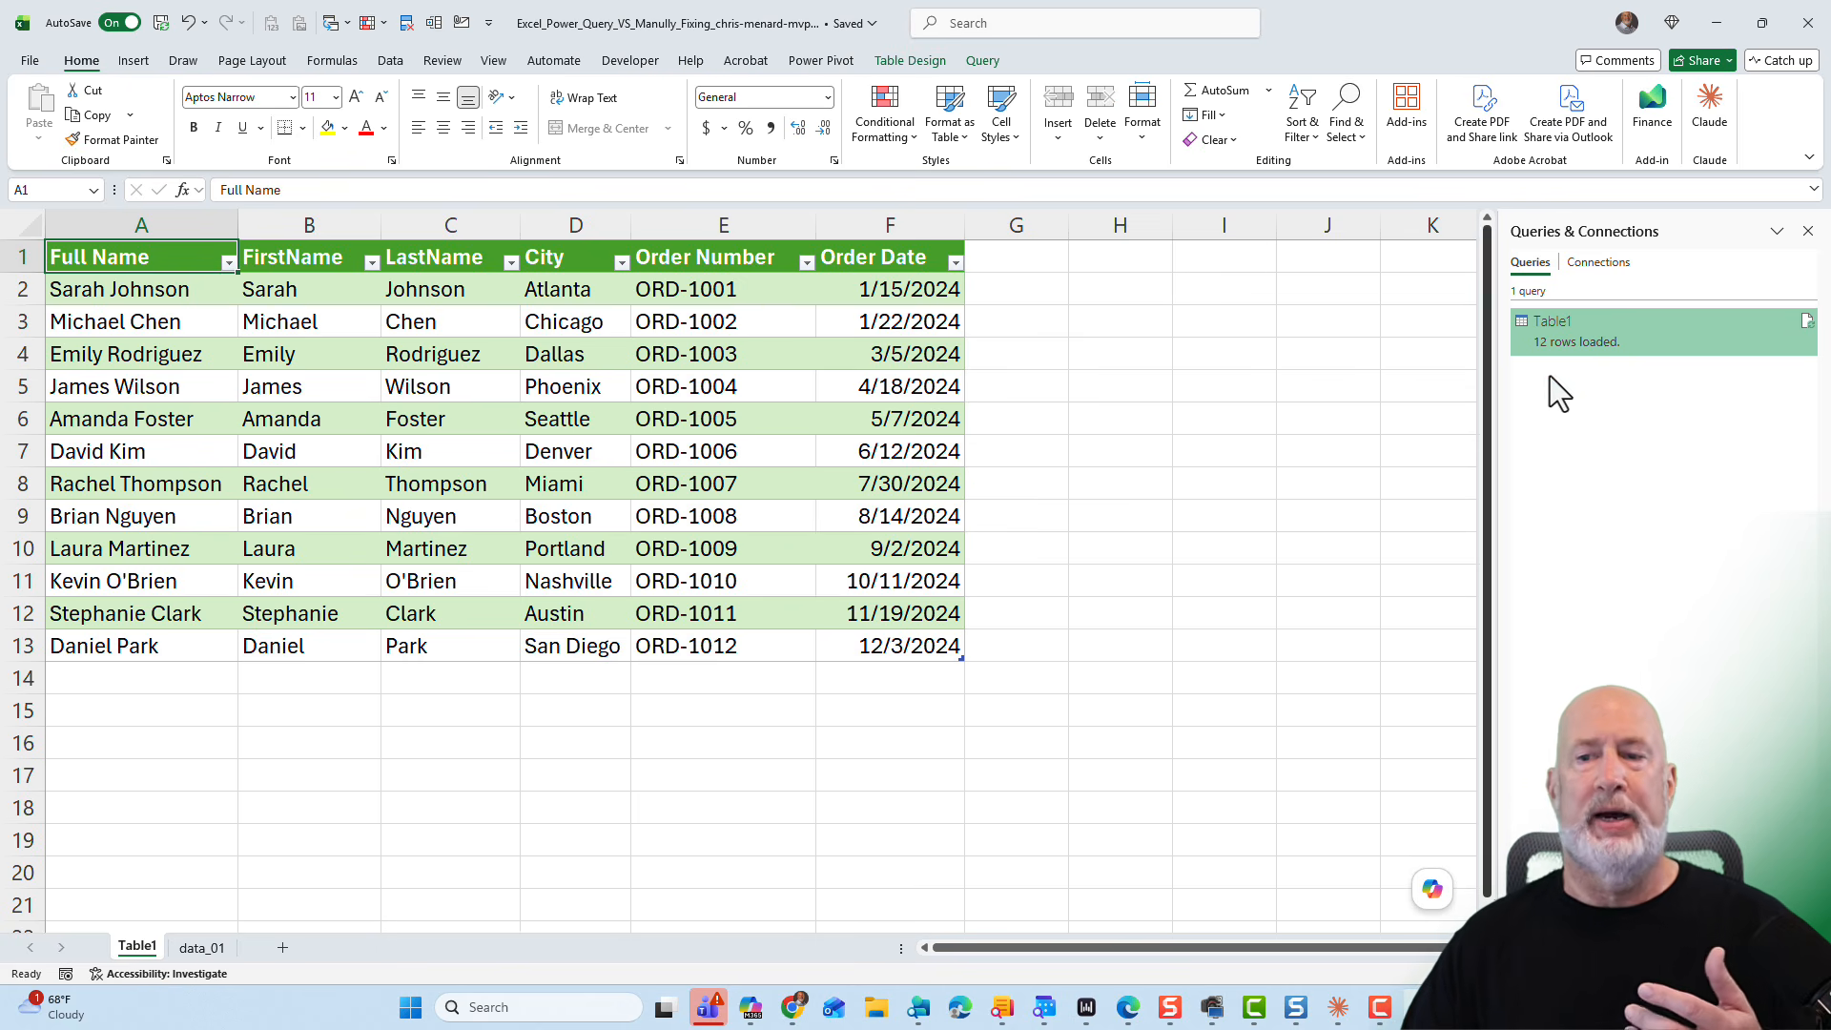
right_click(1573, 339)
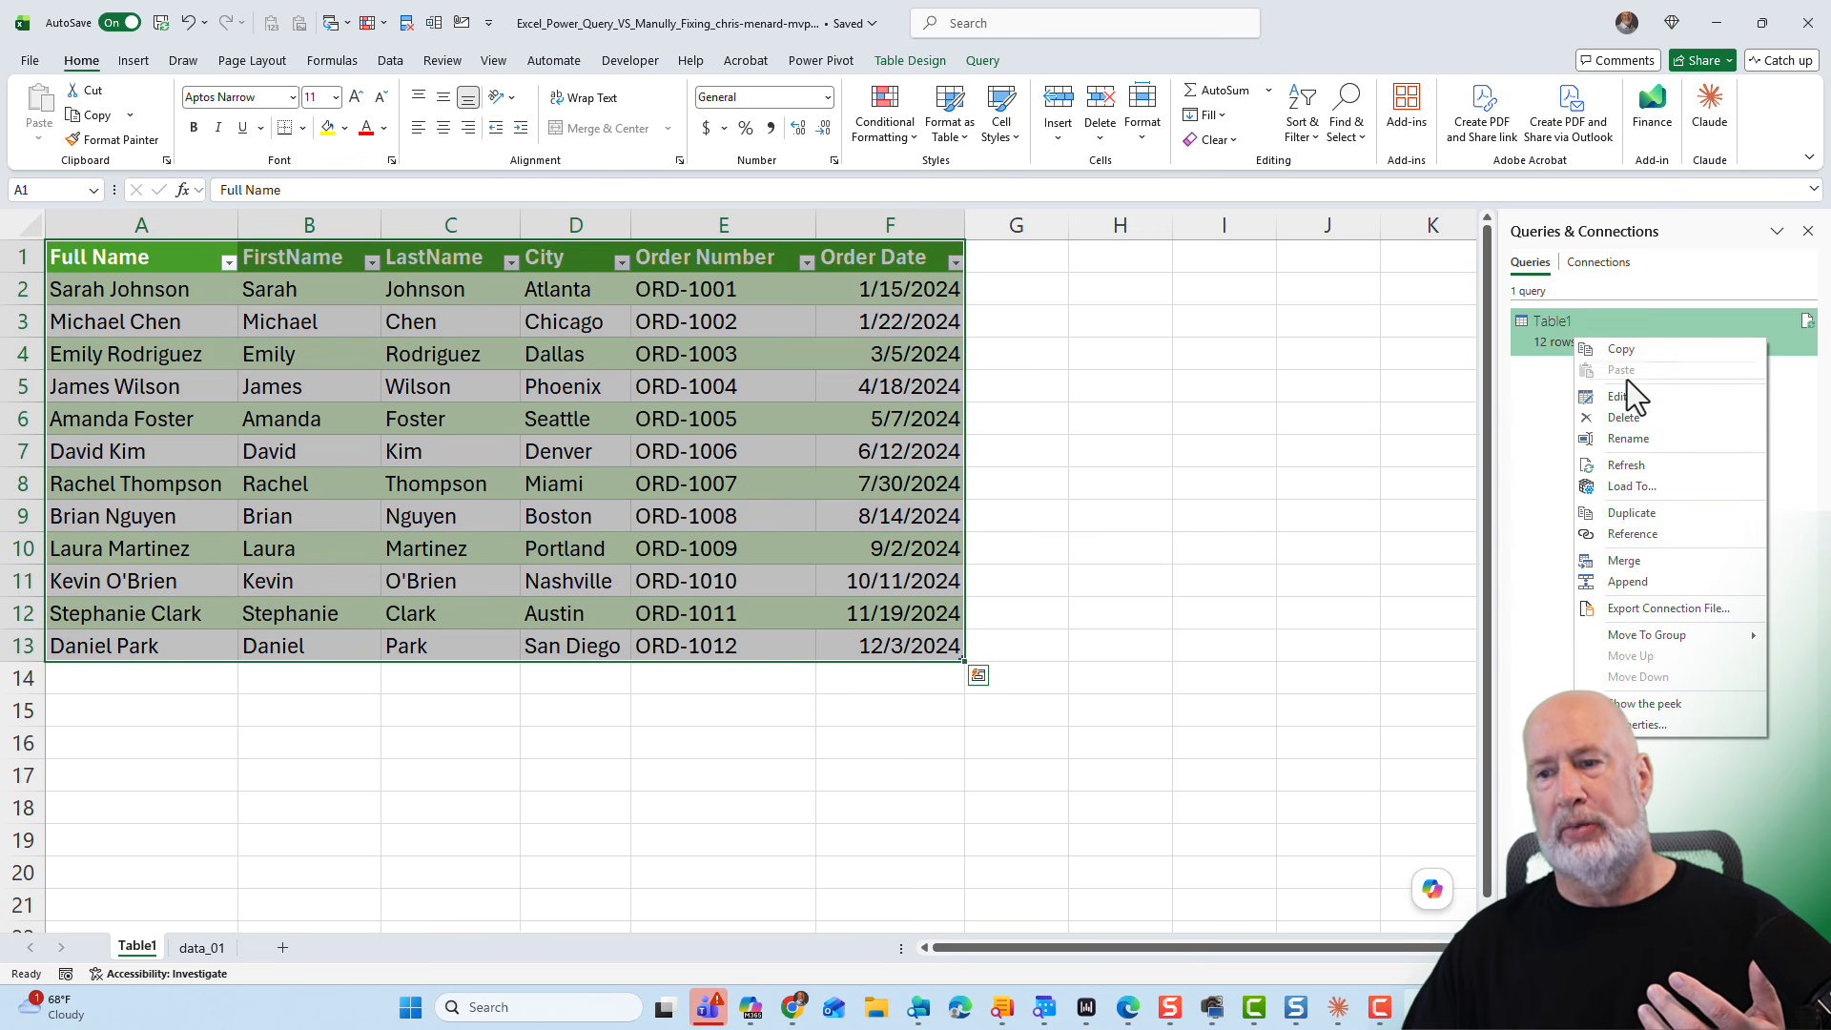
left_click(1640, 466)
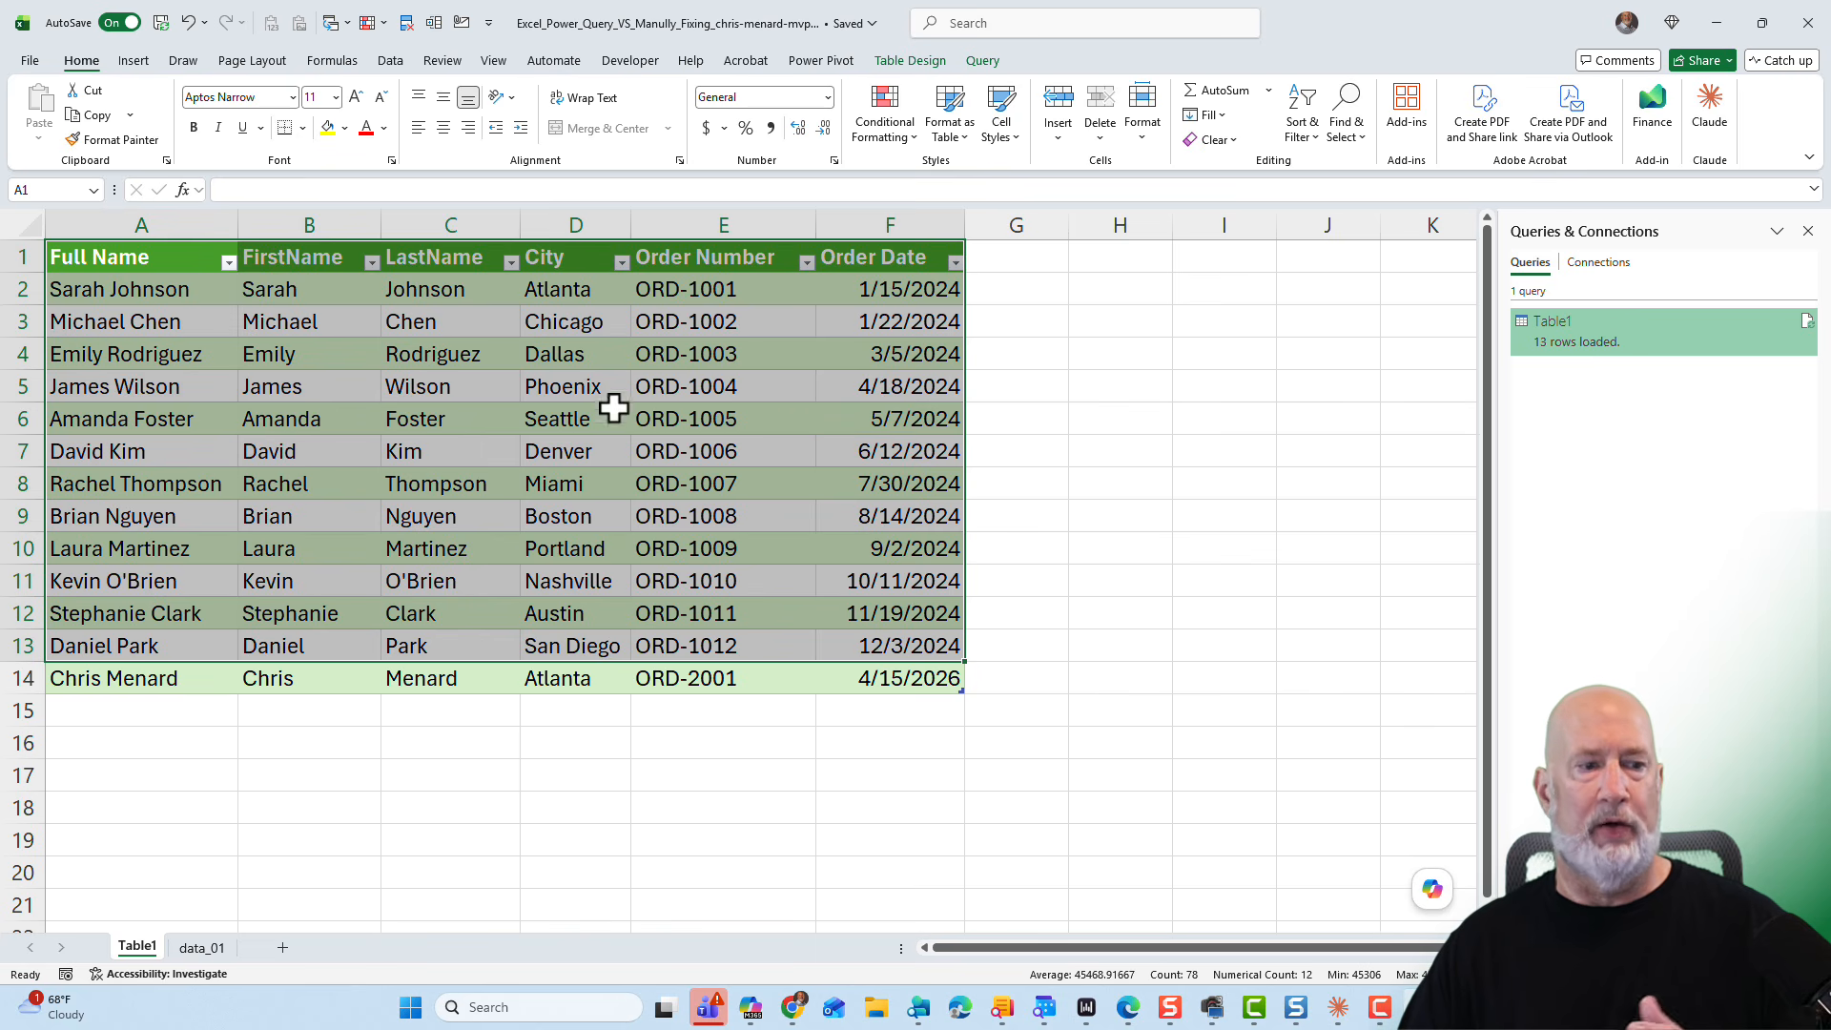
- Copy the last three records of the data_01 table and paste them directly below as duplicate rows
left_click(211, 569)
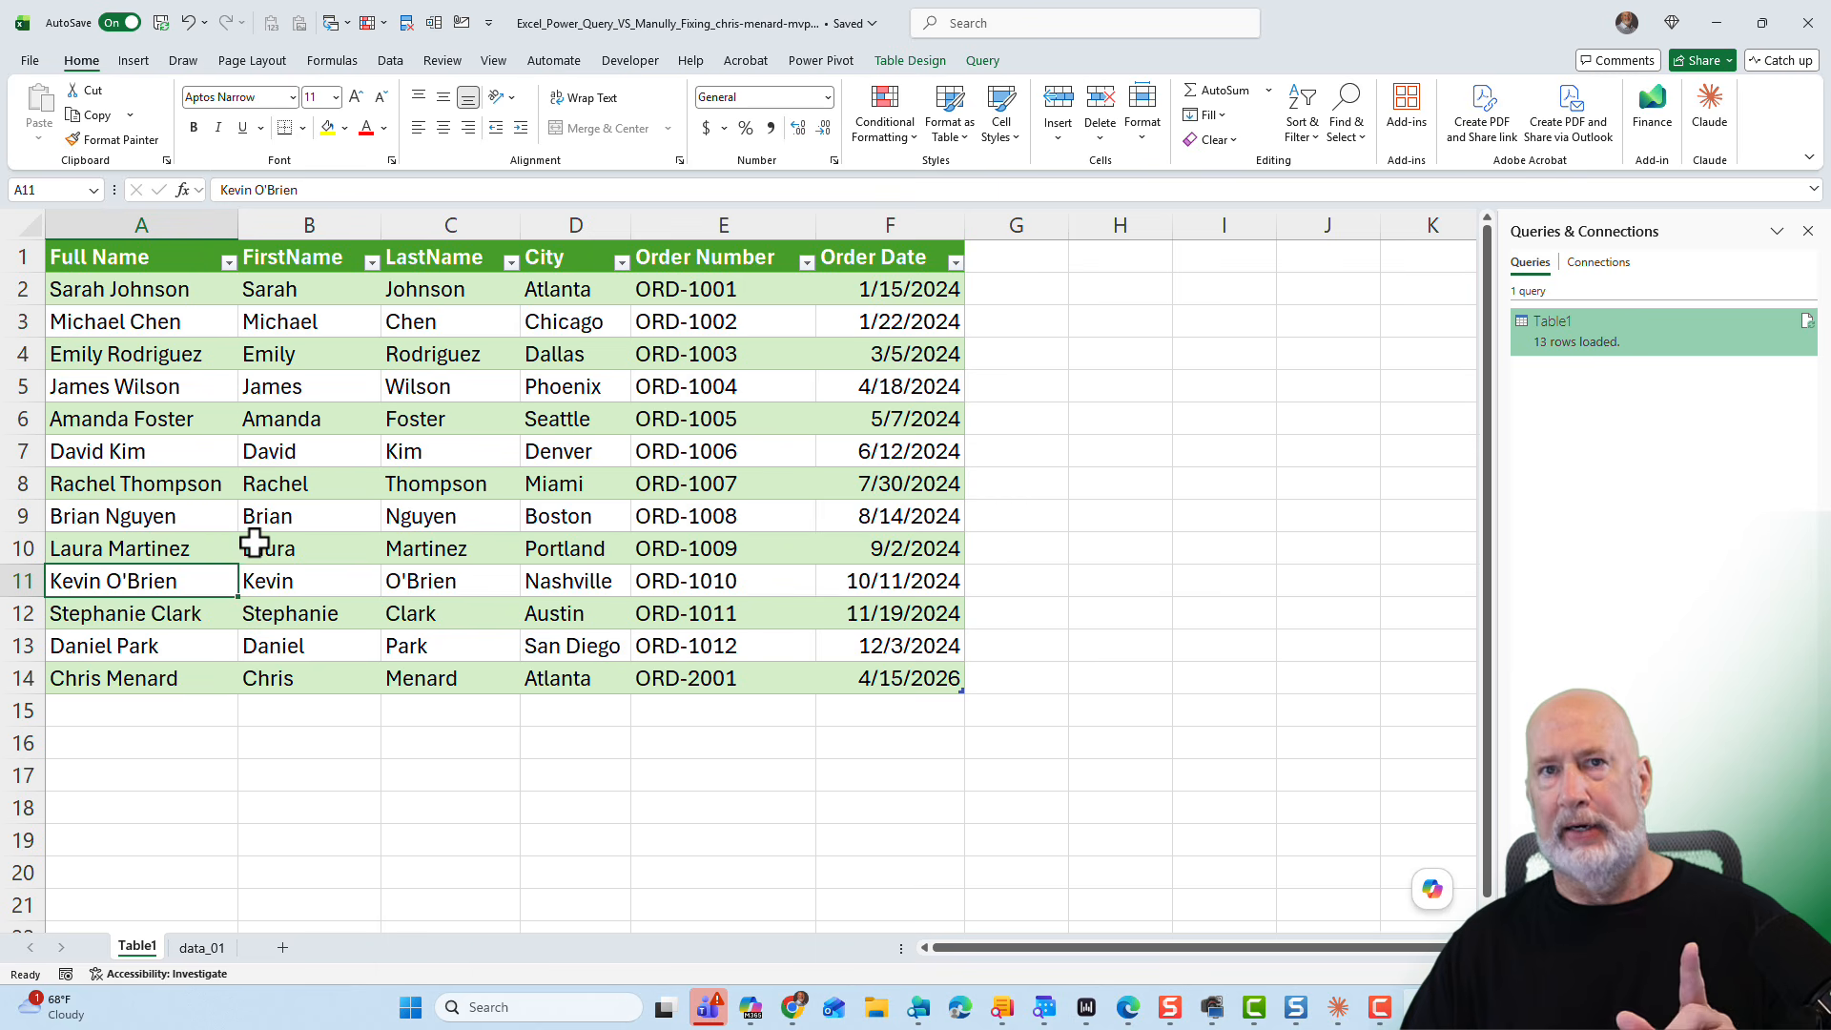
left_click(215, 947)
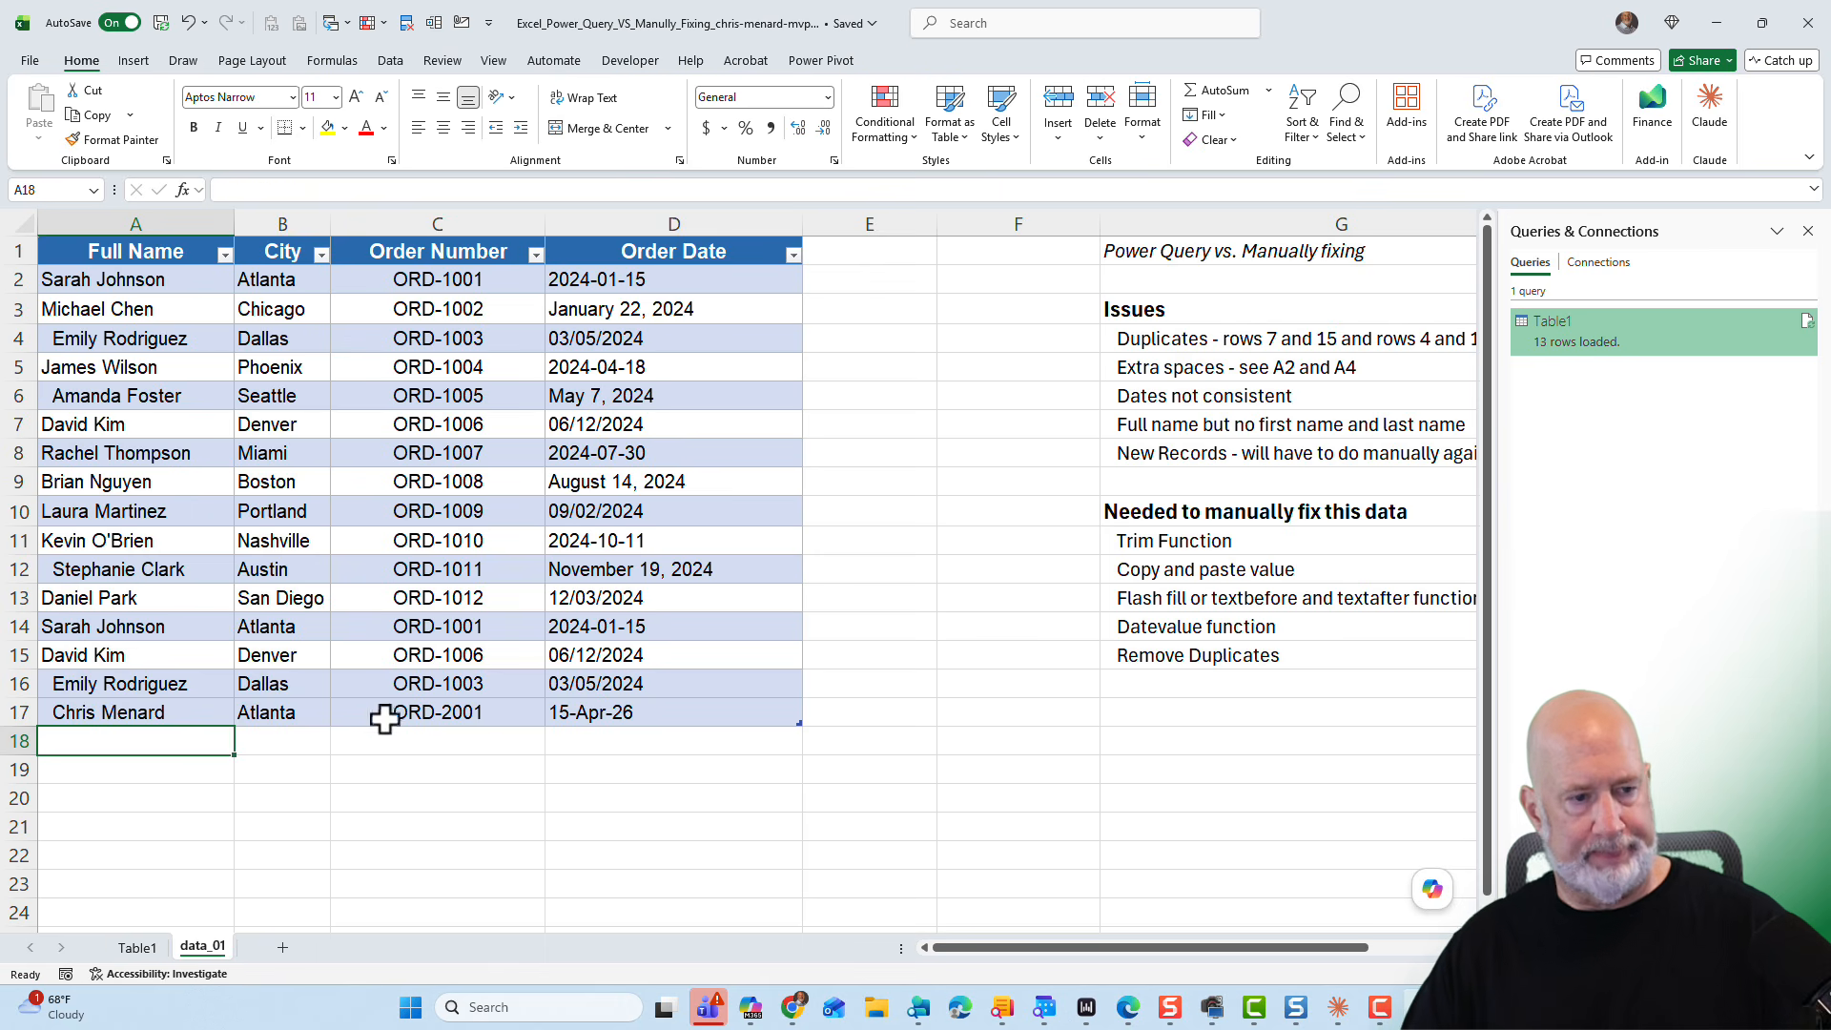
left_click_drag(124, 712, 560, 706)
key("shift+Up")
key("shift+Up")
key("ctrl+c")
key("Down")
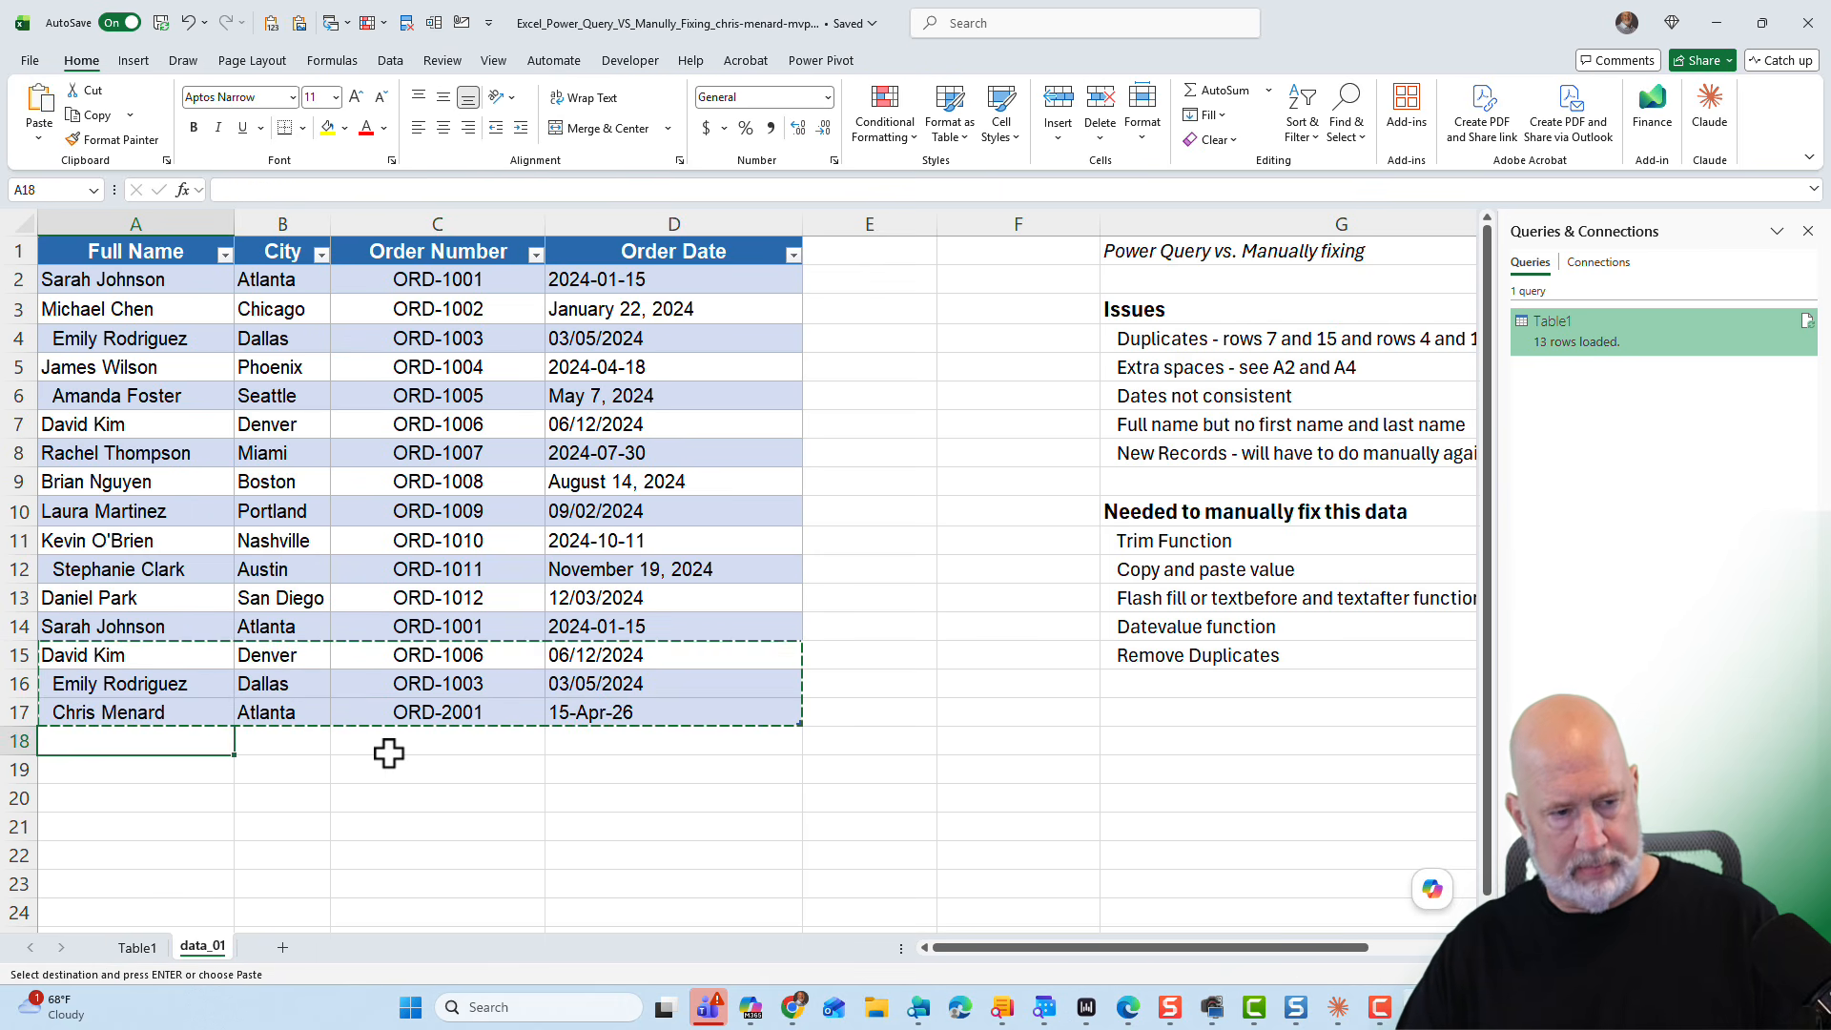
key("Return")
- Refresh the Table1 query again from the Table1 sheet
left_click(381, 658)
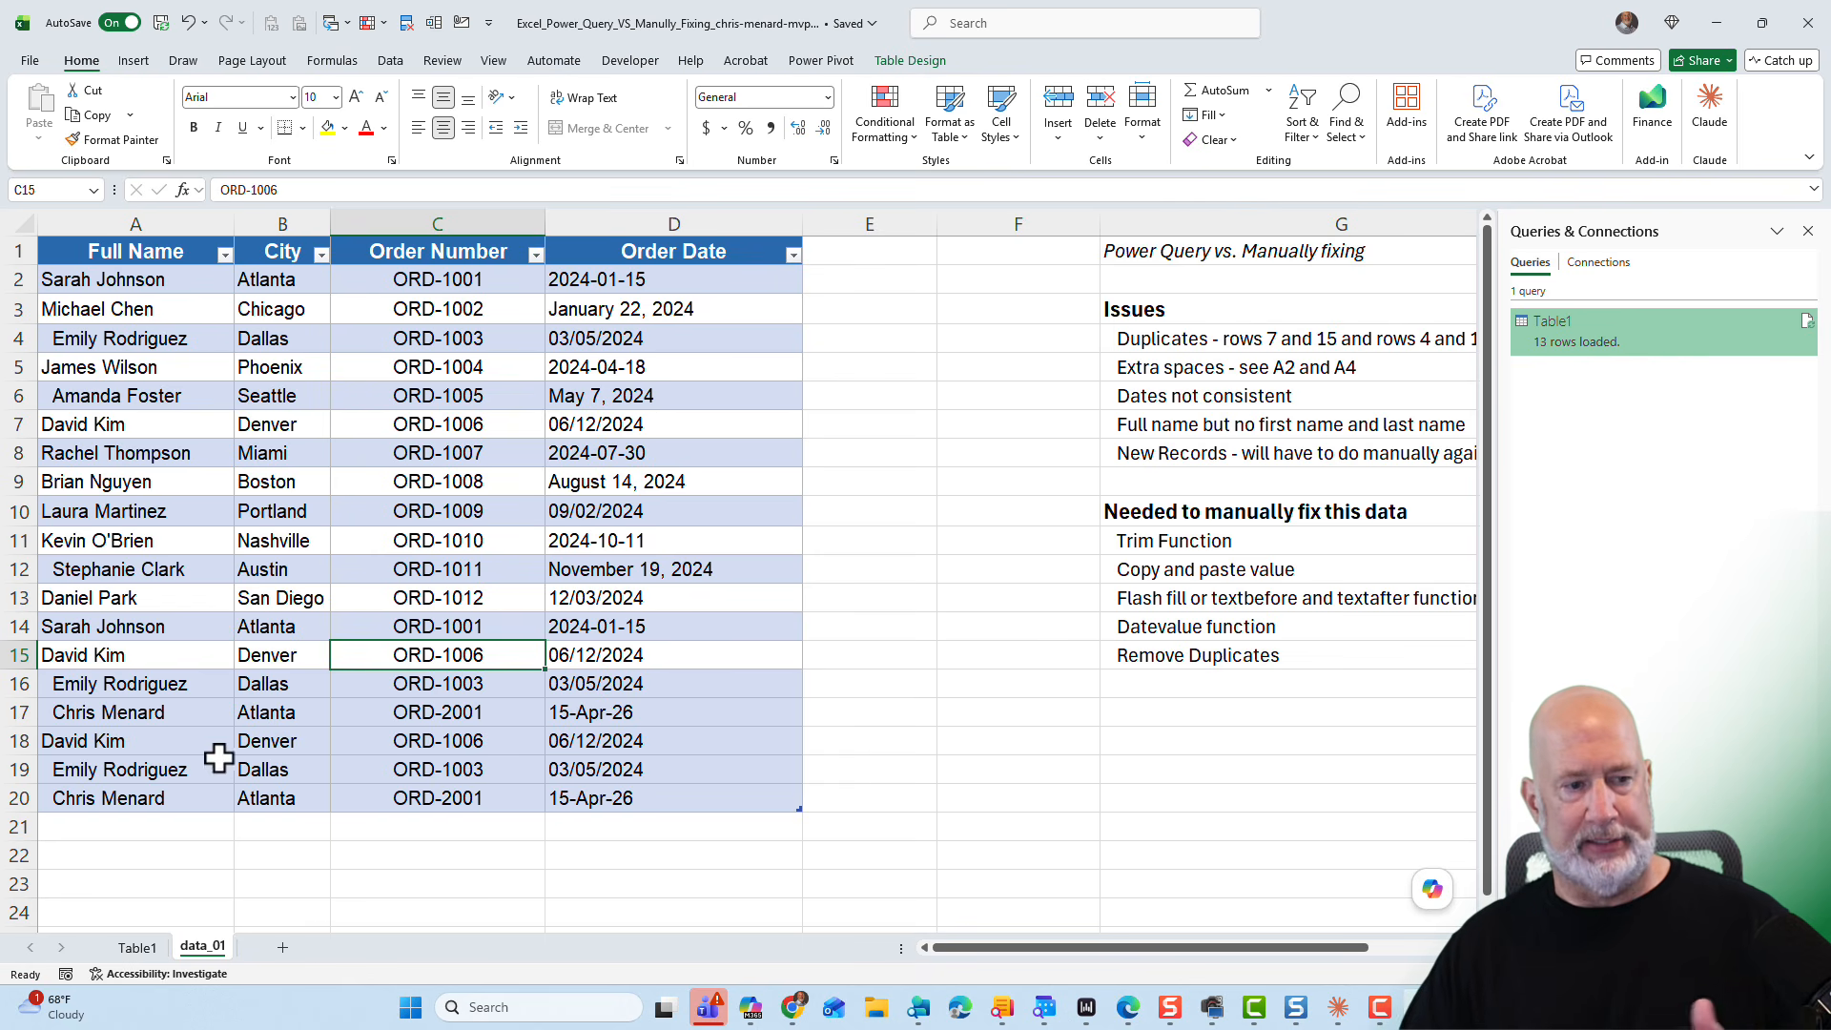
left_click(185, 750)
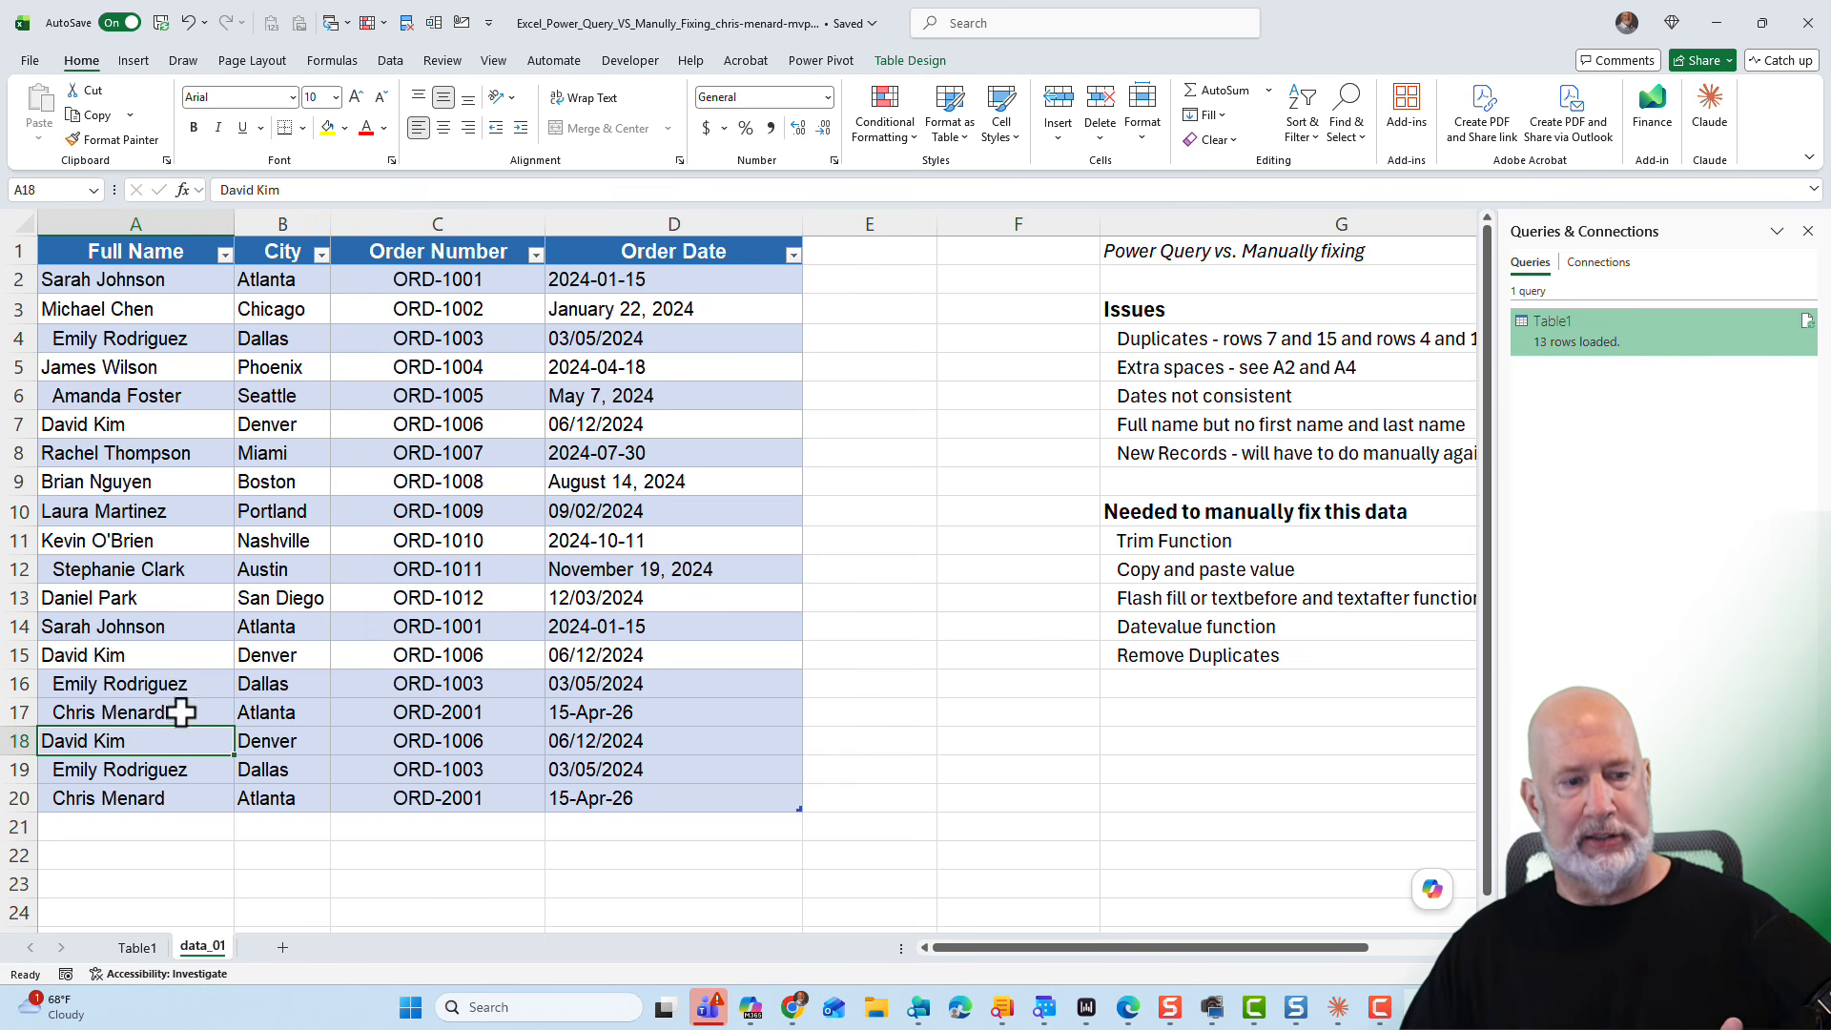
left_click(137, 948)
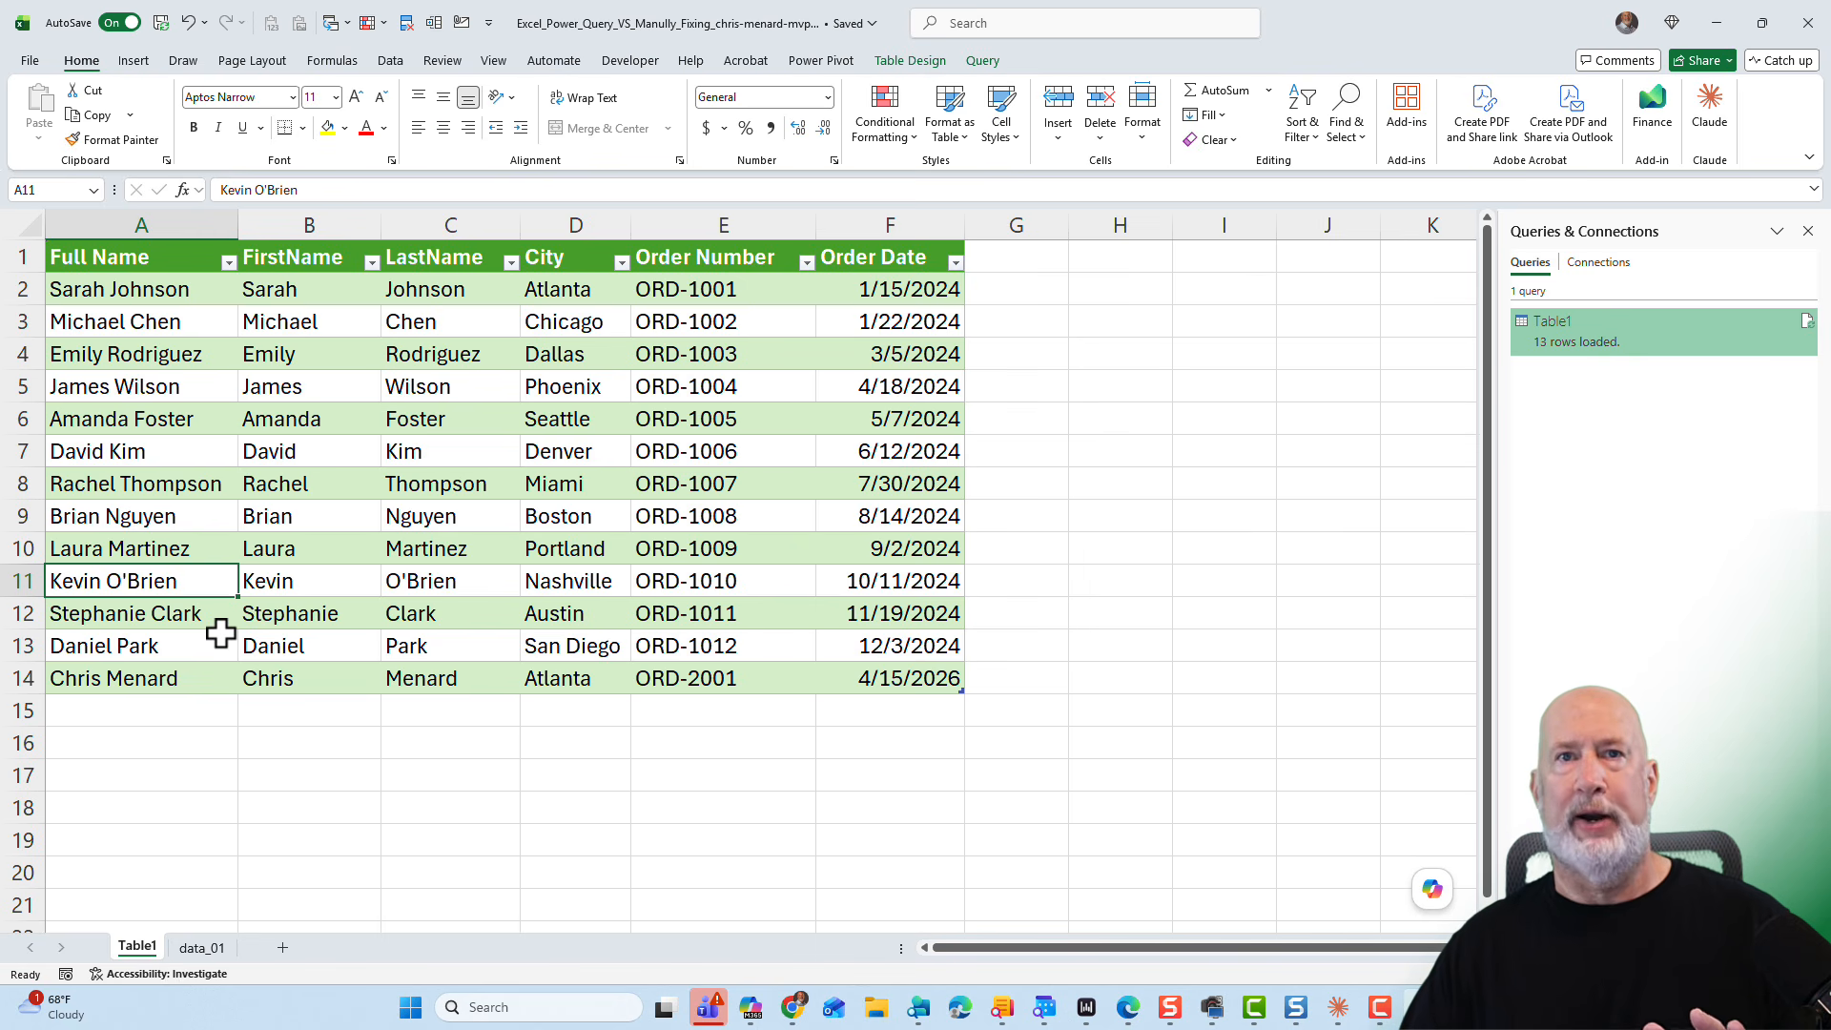
right_click(1590, 328)
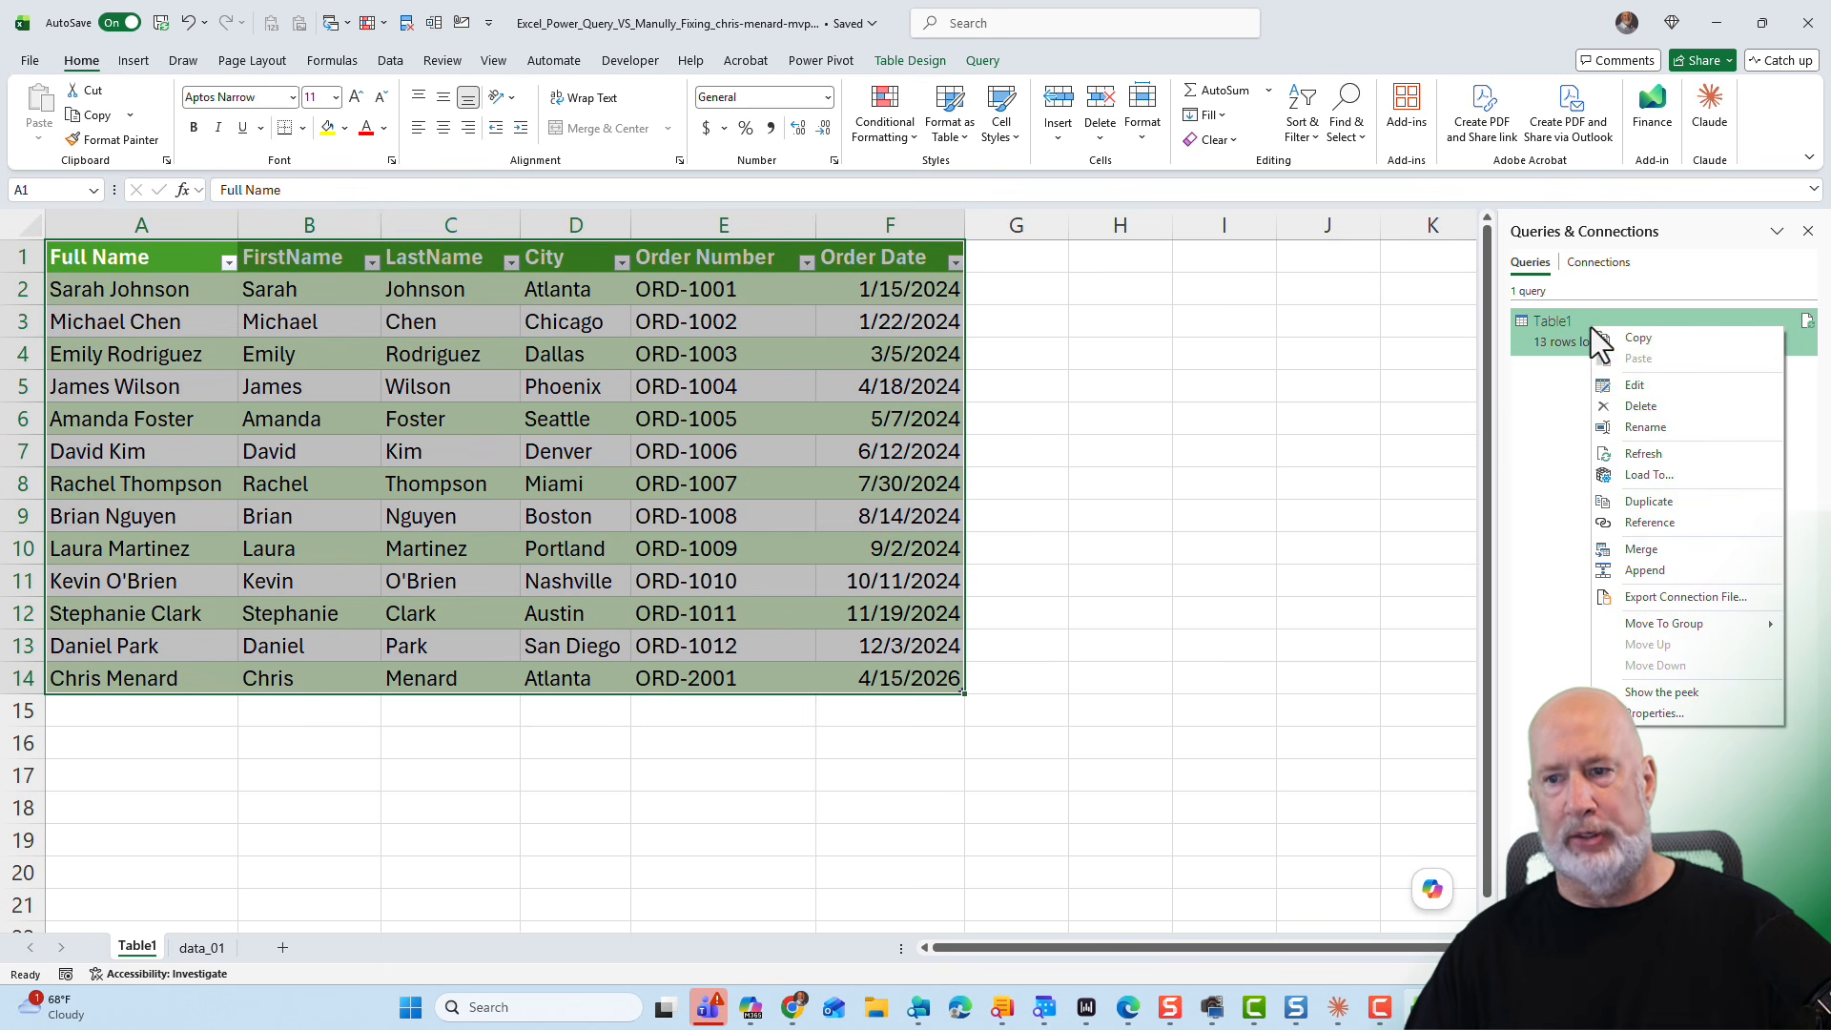
left_click(1643, 450)
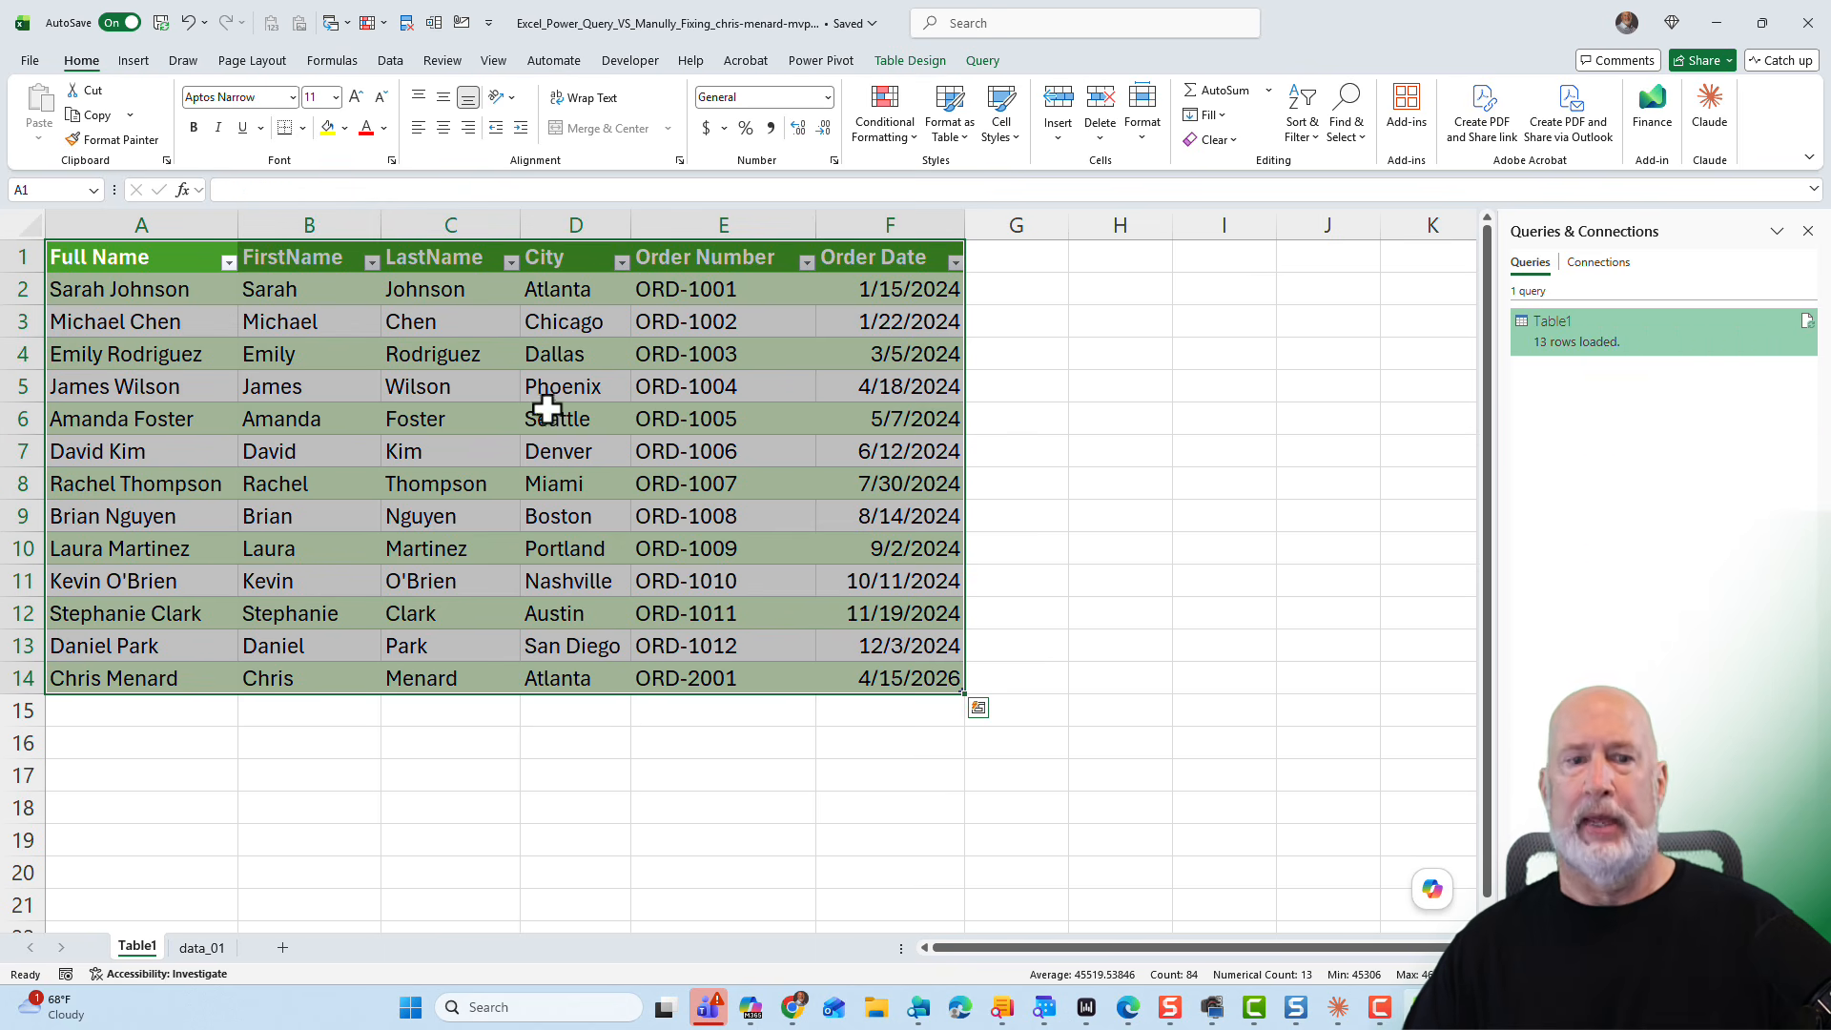
- Compare the data_01 source sheet with the refreshed Table1 output
left_click(201, 947)
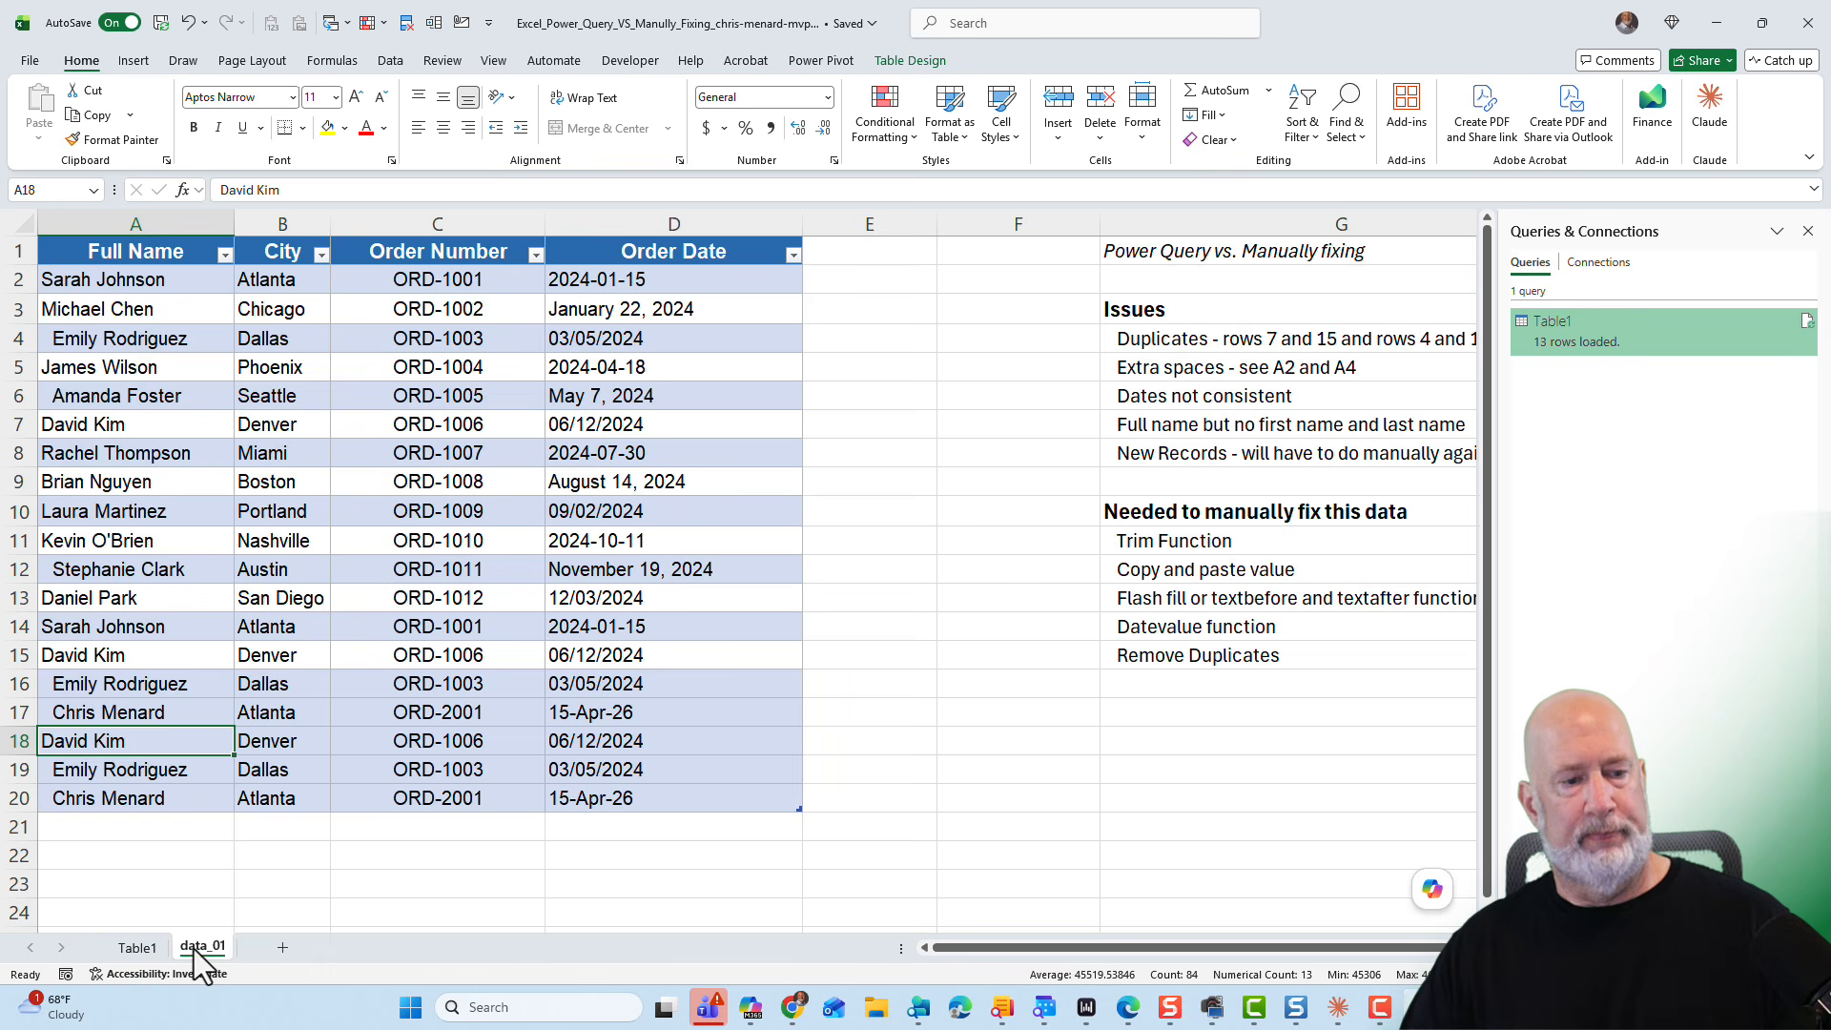
left_click(135, 949)
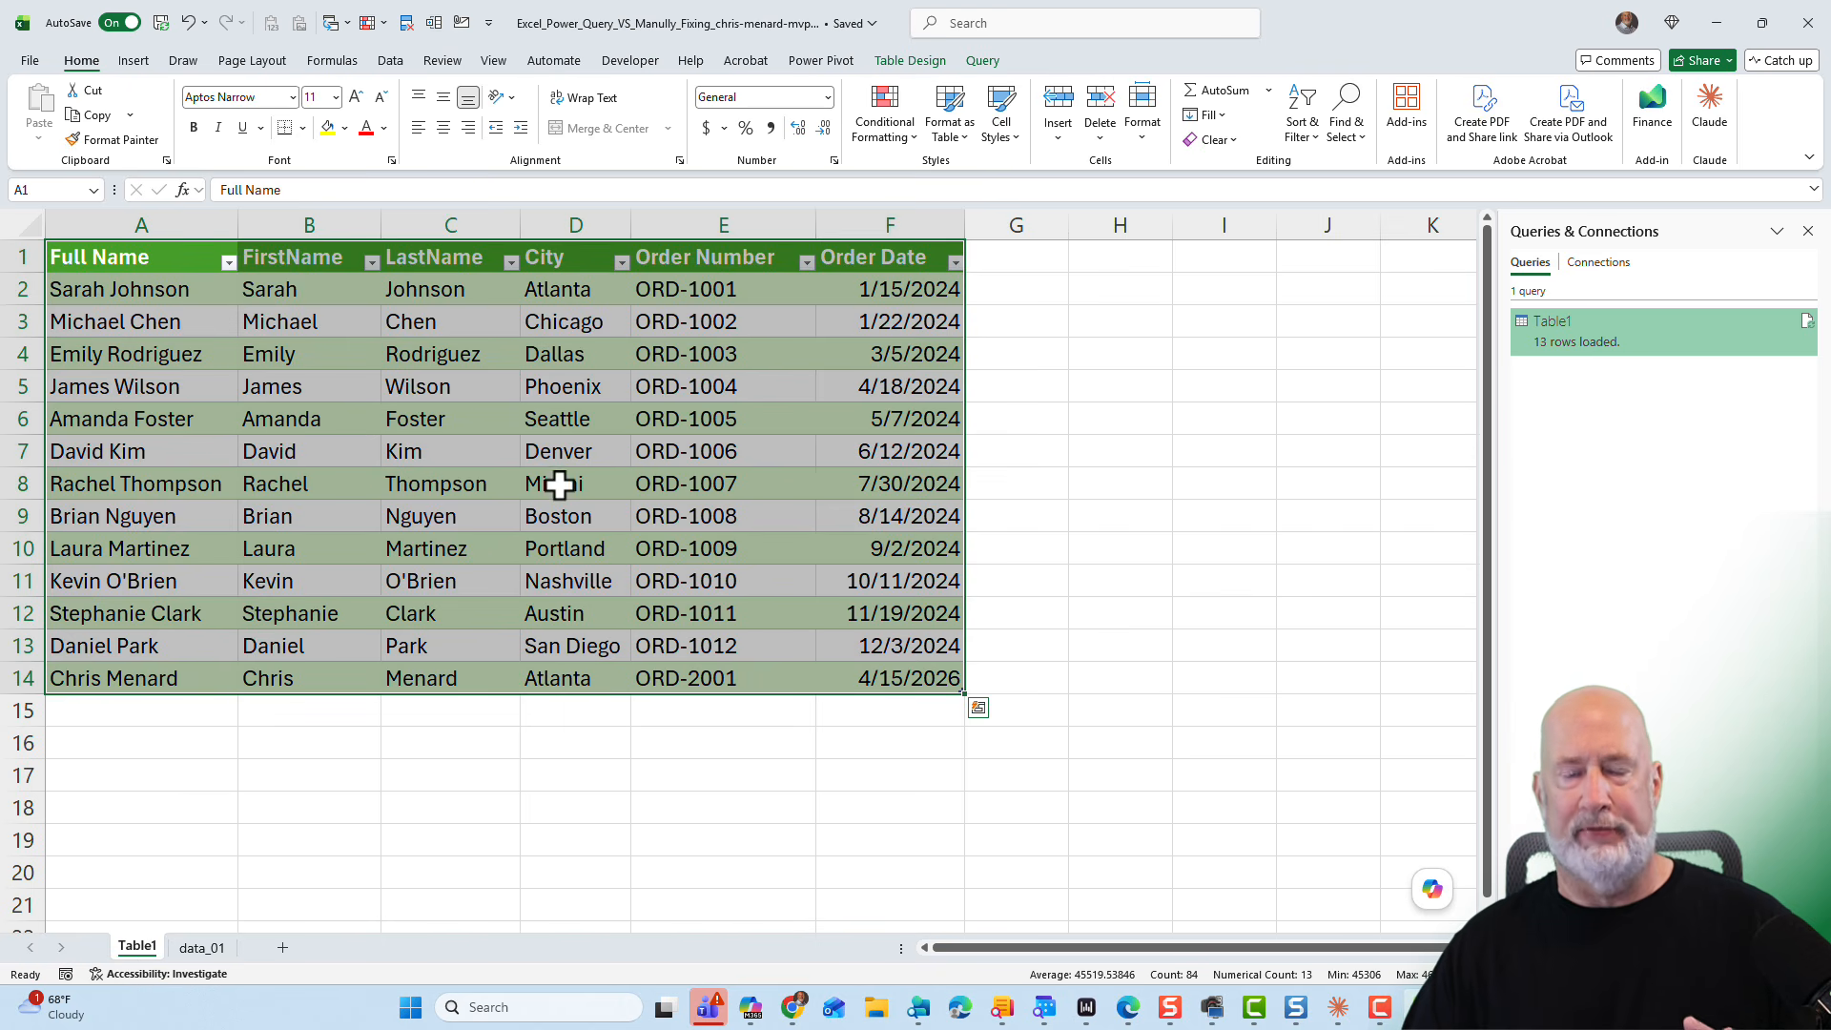
left_click(826, 472)
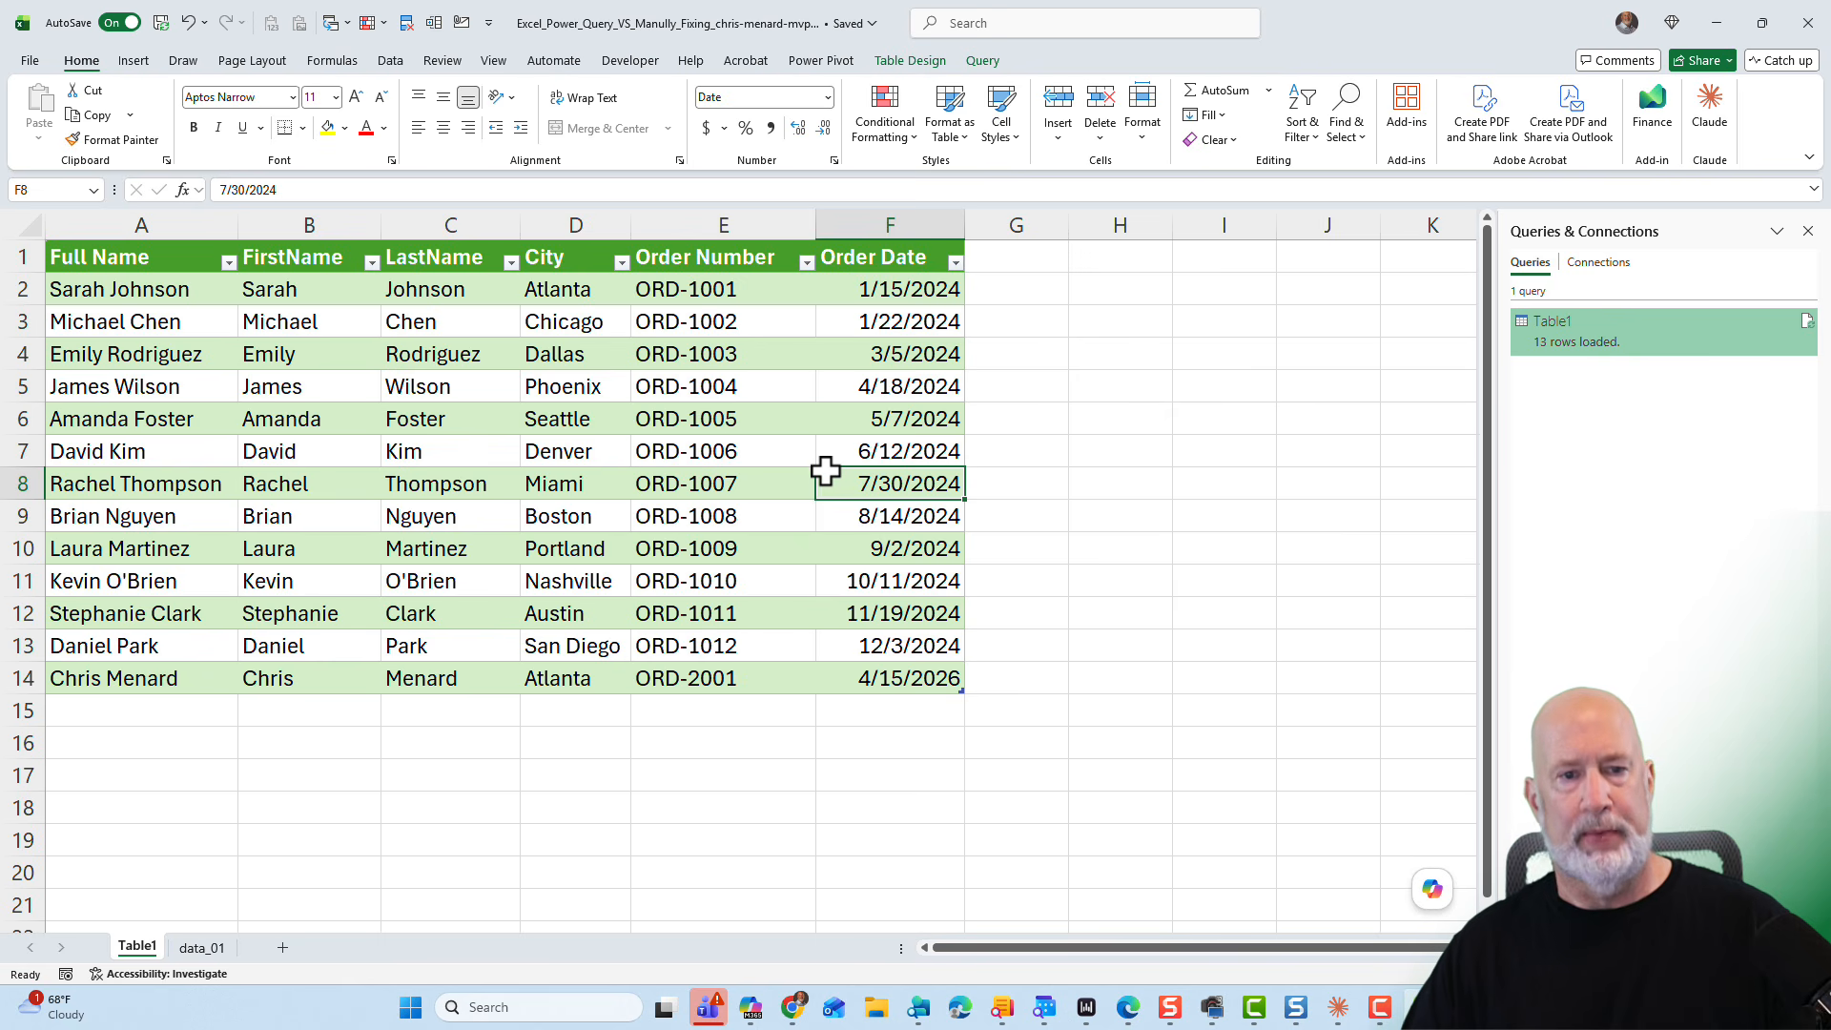